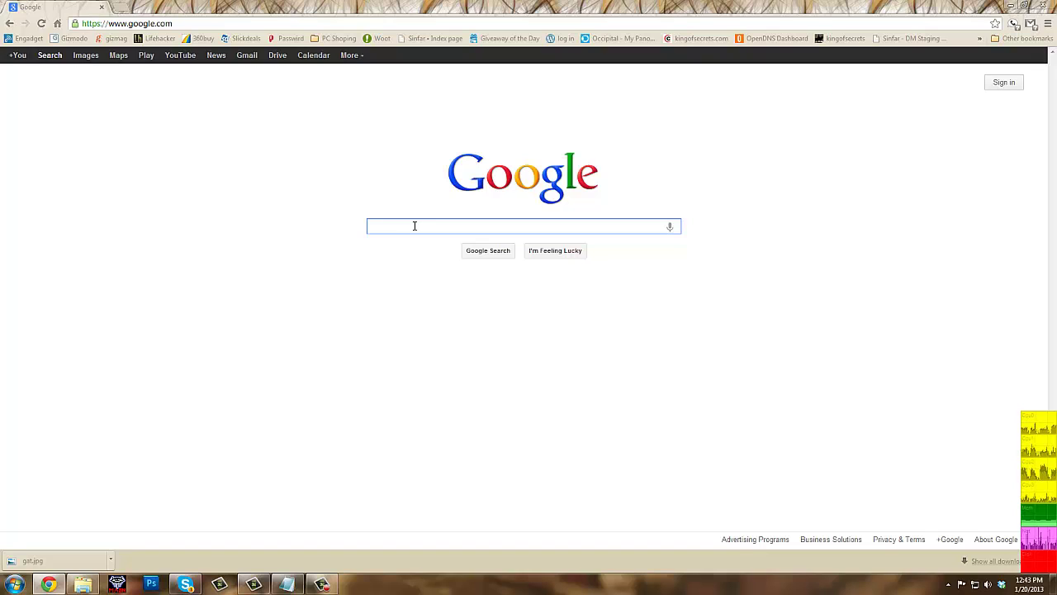
Search Google Images for "gat"
{"action": "type", "text": "g"}
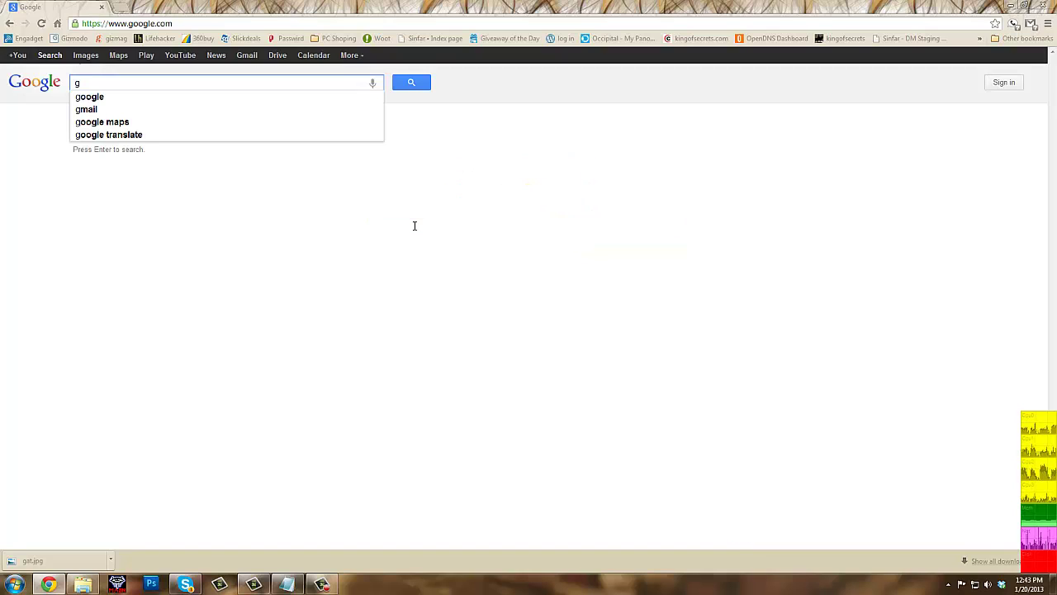
{"action": "type", "text": "at"}
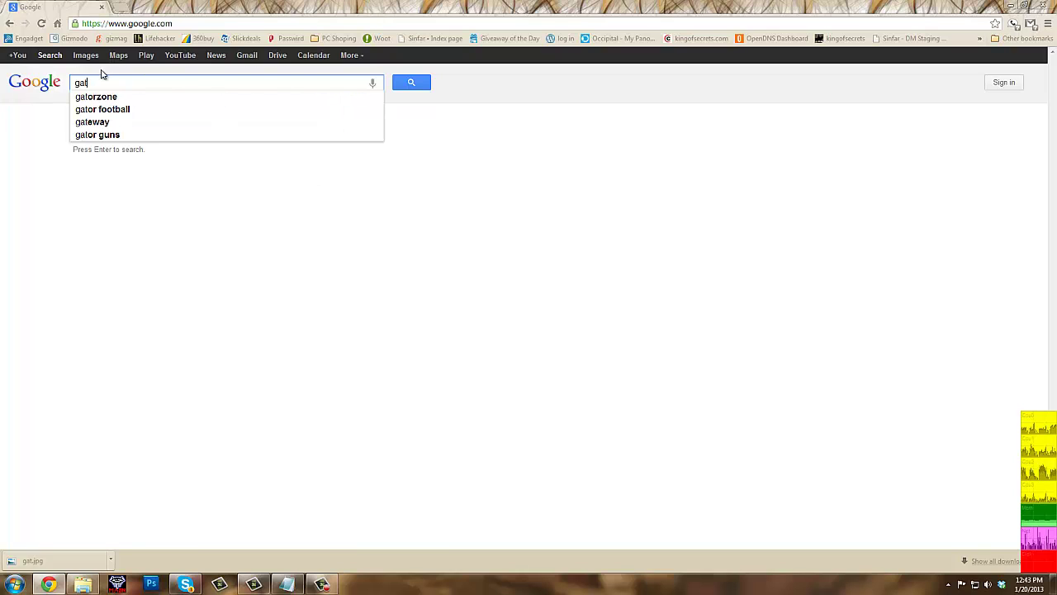
{"action": "left_click", "coordinate": [84, 57]}
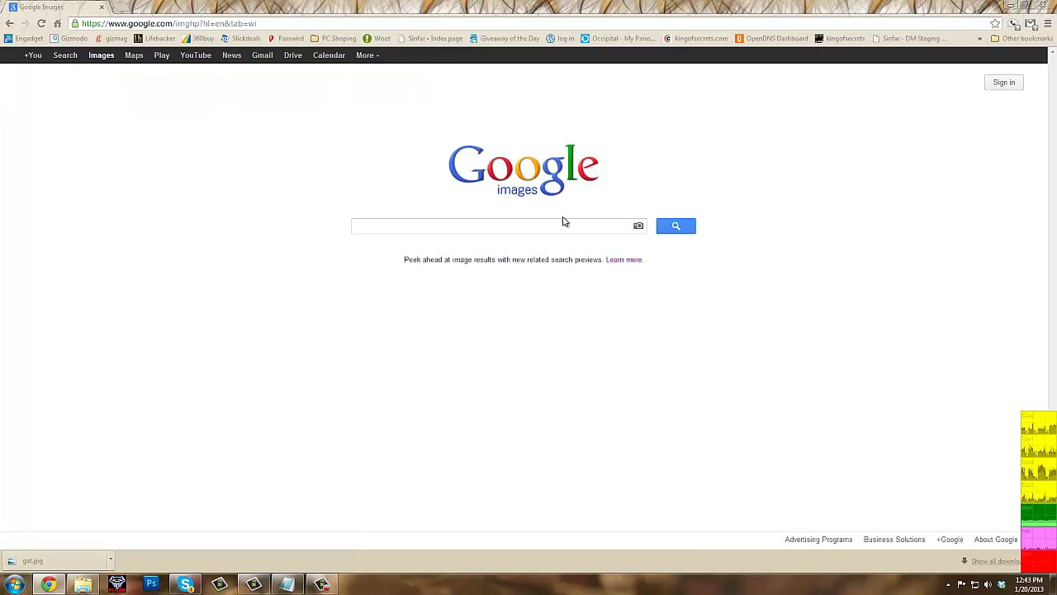
{"action": "left_click", "coordinate": [484, 225]}
{"action": "type", "text": "gat"}
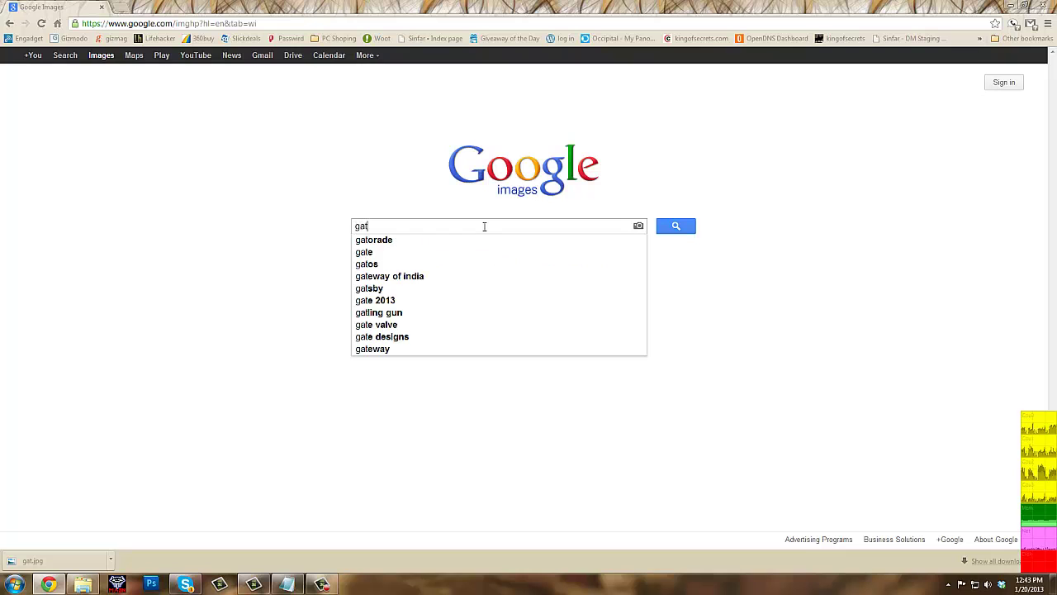
{"action": "left_click", "coordinate": [674, 225]}
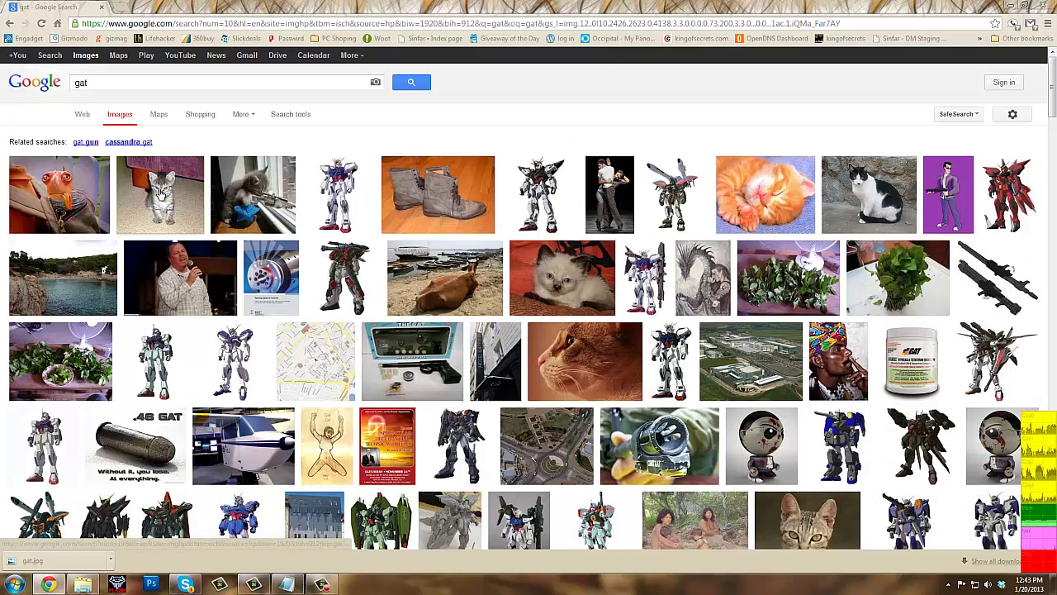
Open the gray tabby kitten result and save its picture to the Desktop as a JPEG named gat
{"action": "right_click", "coordinate": [160, 192]}
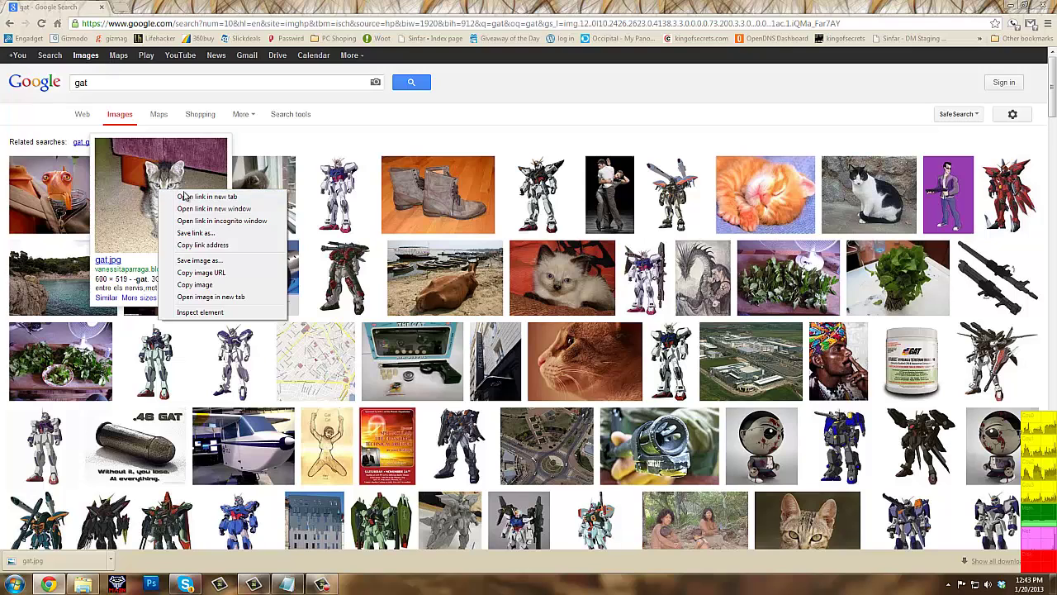
{"action": "left_click", "coordinate": [146, 190]}
{"action": "left_click", "coordinate": [145, 192]}
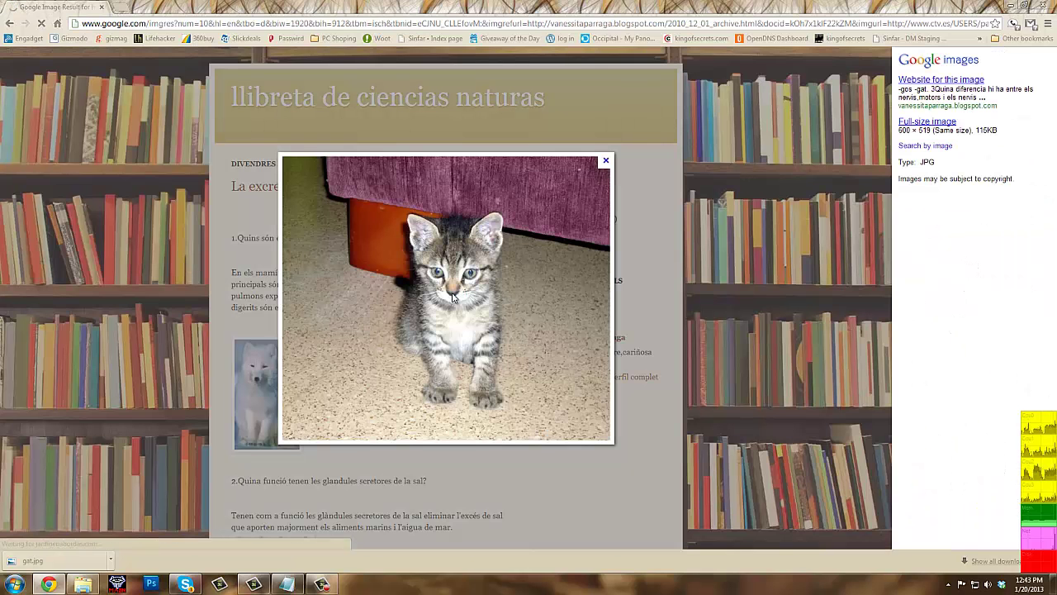
{"action": "right_click", "coordinate": [453, 295]}
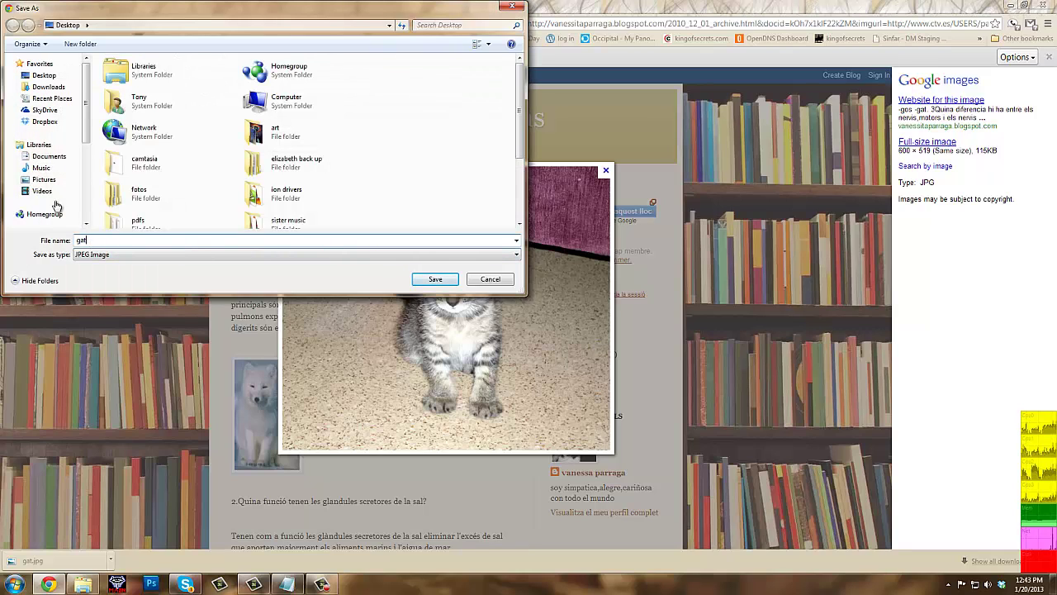
{"action": "left_click", "coordinate": [42, 75]}
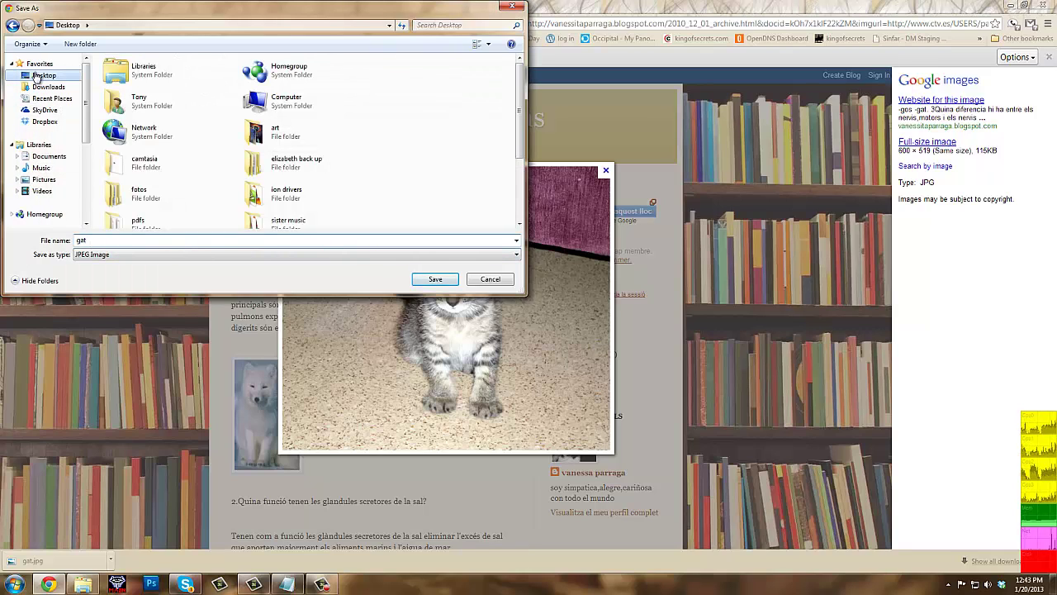
{"action": "left_click", "coordinate": [435, 279]}
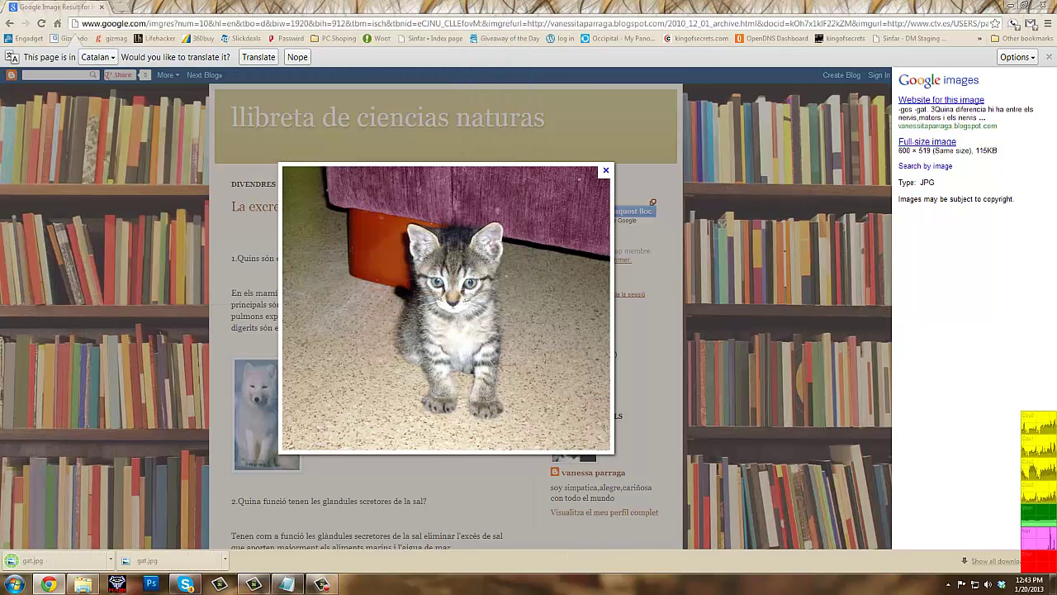
{"action": "left_click", "coordinate": [605, 171]}
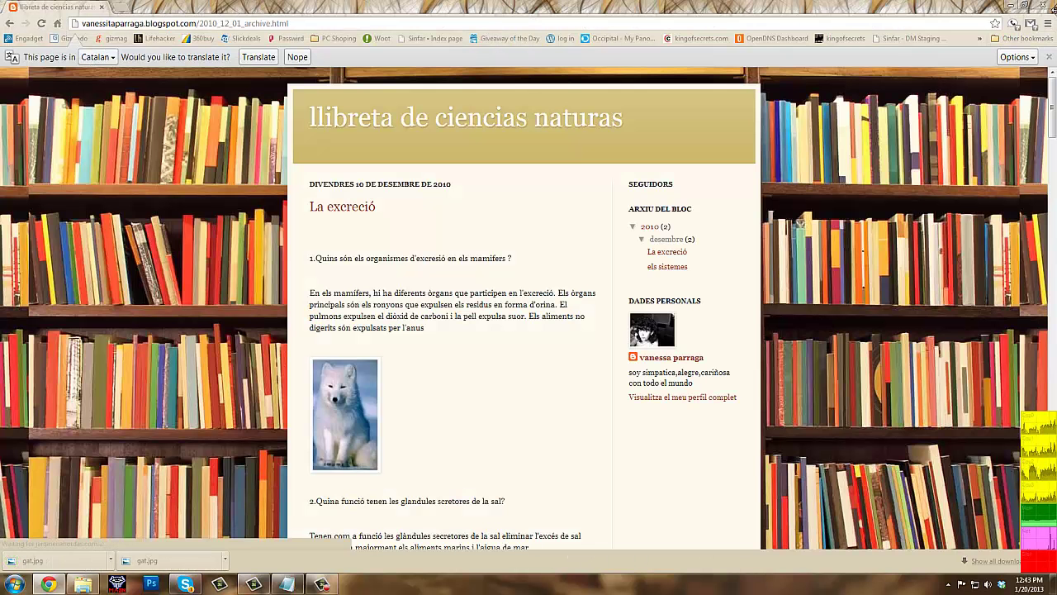
From the desktop, find the NWN Player shortcut's file location through its properties and open the portraits folder in NWN
{"action": "left_click", "coordinate": [1037, 7]}
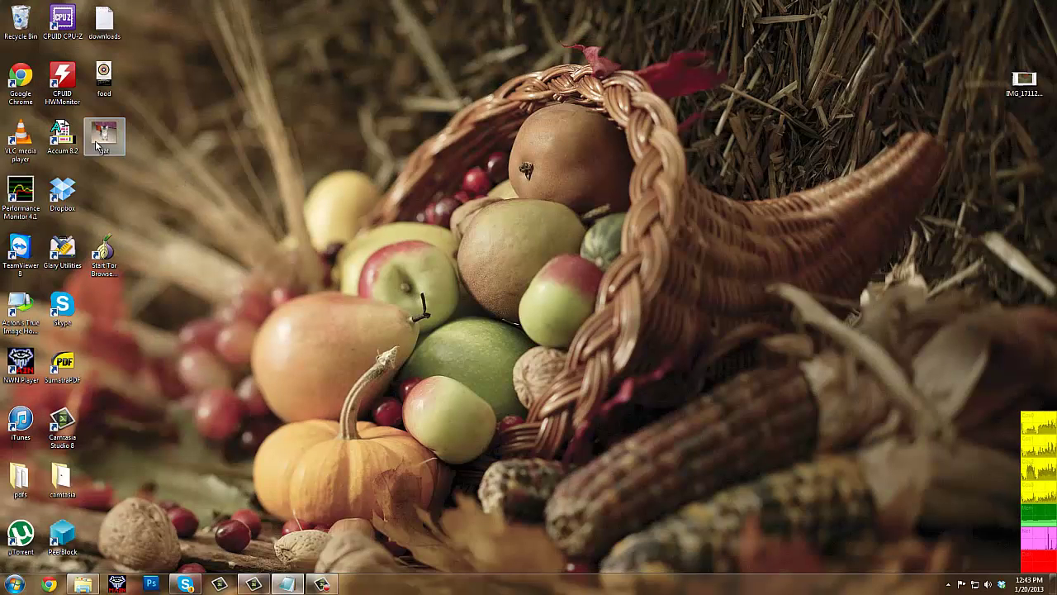
{"action": "right_click", "coordinate": [24, 368]}
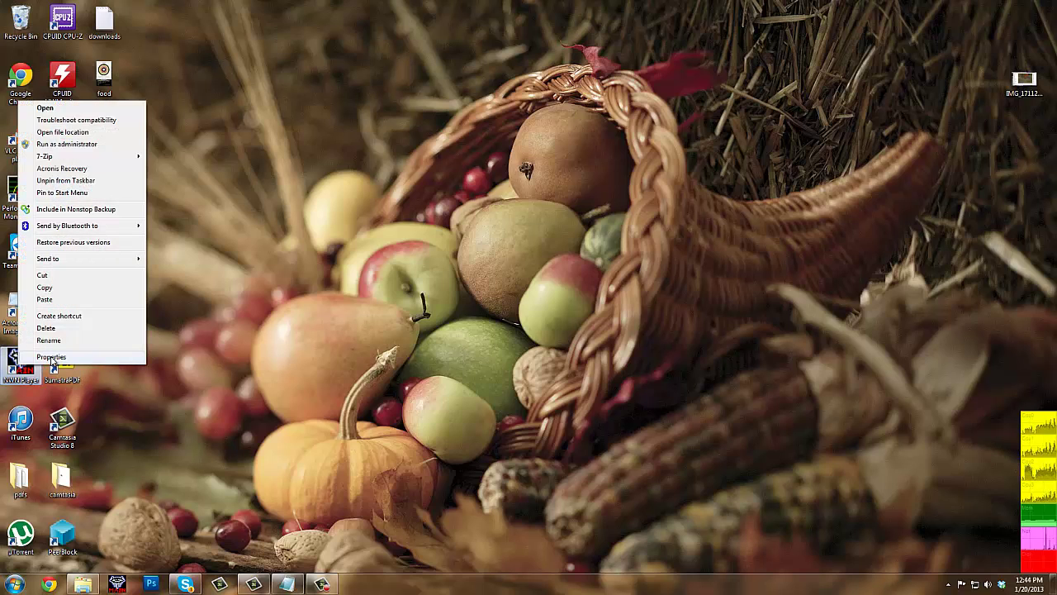
{"action": "left_click", "coordinate": [52, 357]}
{"action": "left_click", "coordinate": [66, 446]}
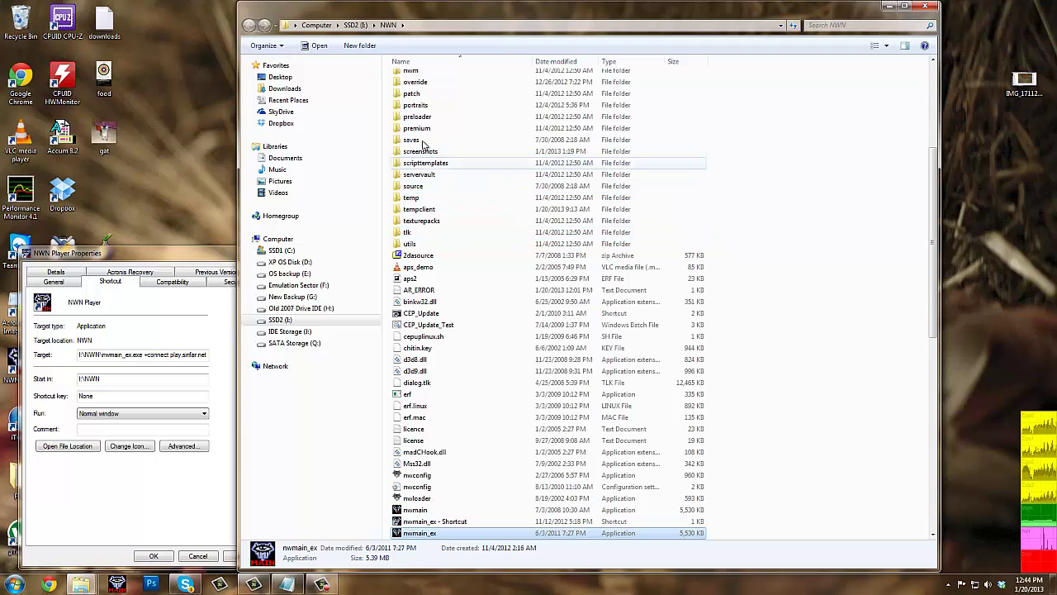
{"action": "double_click", "coordinate": [407, 105]}
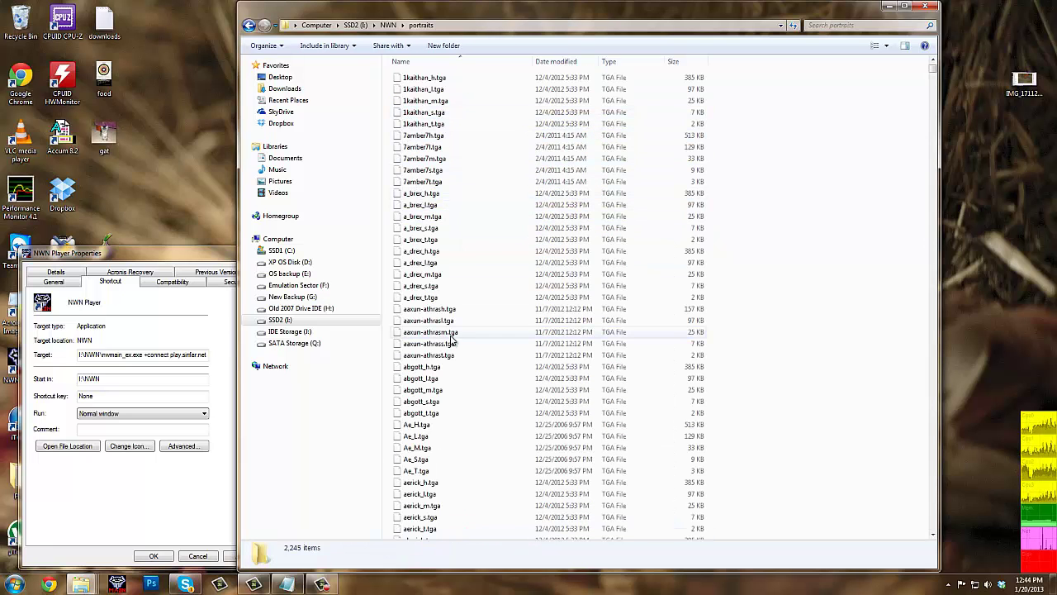
{"action": "left_click_drag", "start_coordinate": [423, 15], "coordinate": [535, 15]}
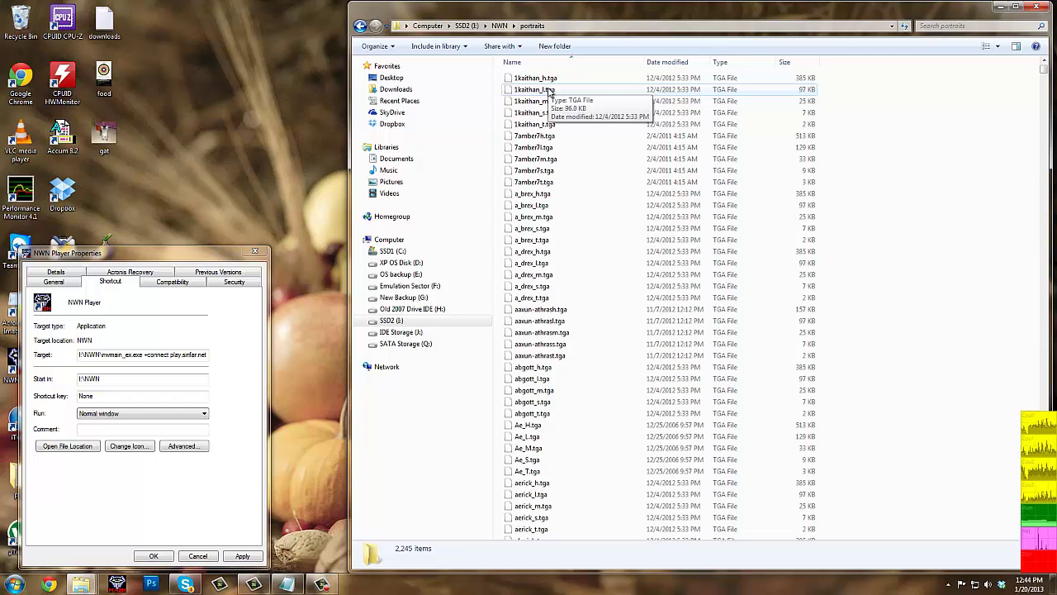
Copy the five 1kaithan portrait files (_h, _l, _m, _s, _t .tga) from the portraits folder to the desktop
{"action": "left_click", "coordinate": [558, 128]}
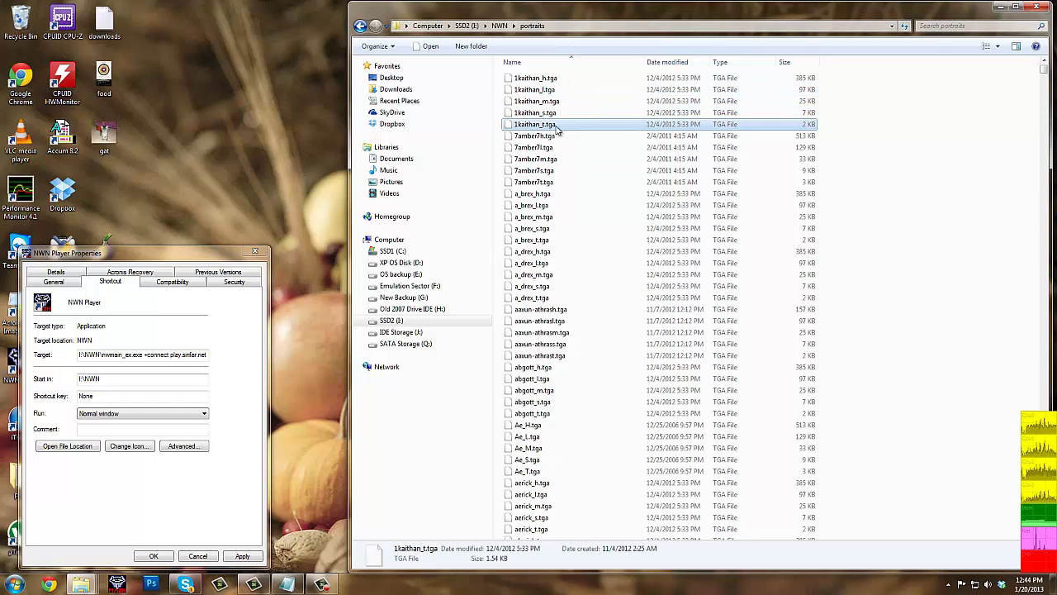
{"action": "left_click", "coordinate": [557, 81], "text": "shift"}
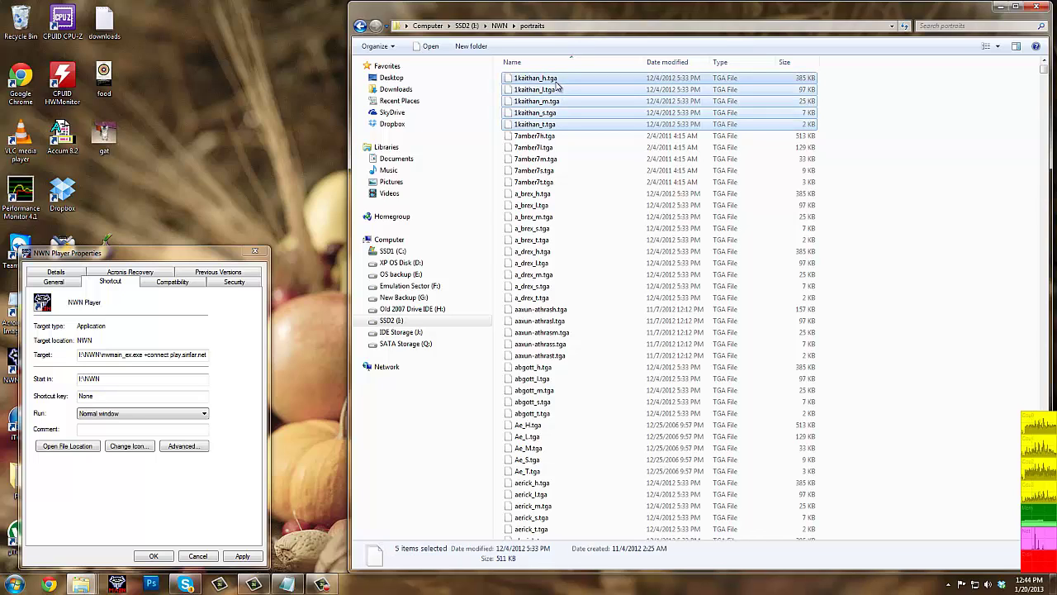
{"action": "right_click", "coordinate": [558, 83]}
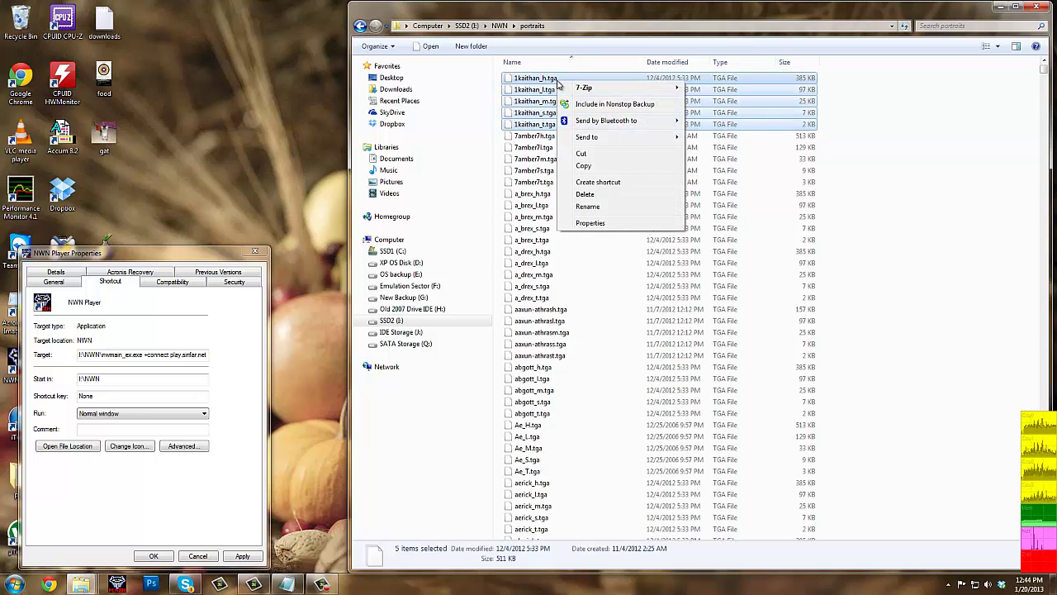
{"action": "left_click", "coordinate": [600, 167]}
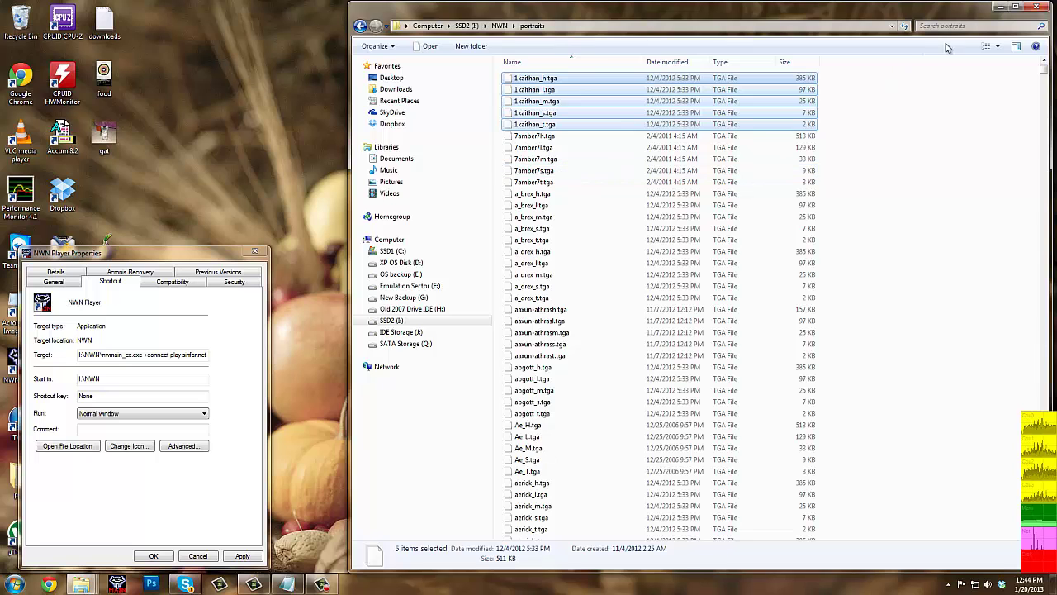
{"action": "left_click", "coordinate": [998, 9]}
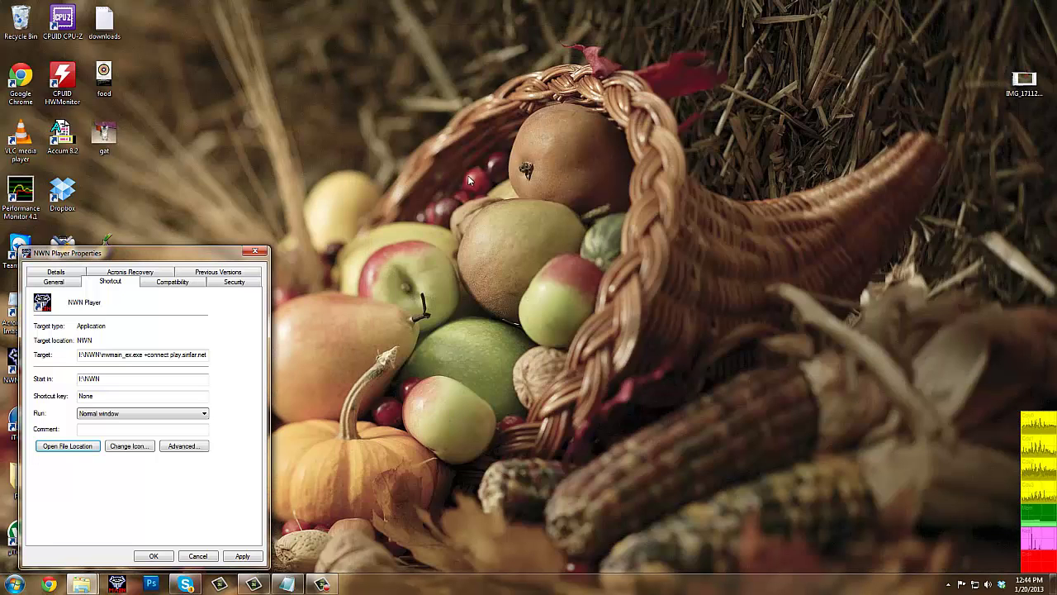
{"action": "right_click", "coordinate": [461, 180]}
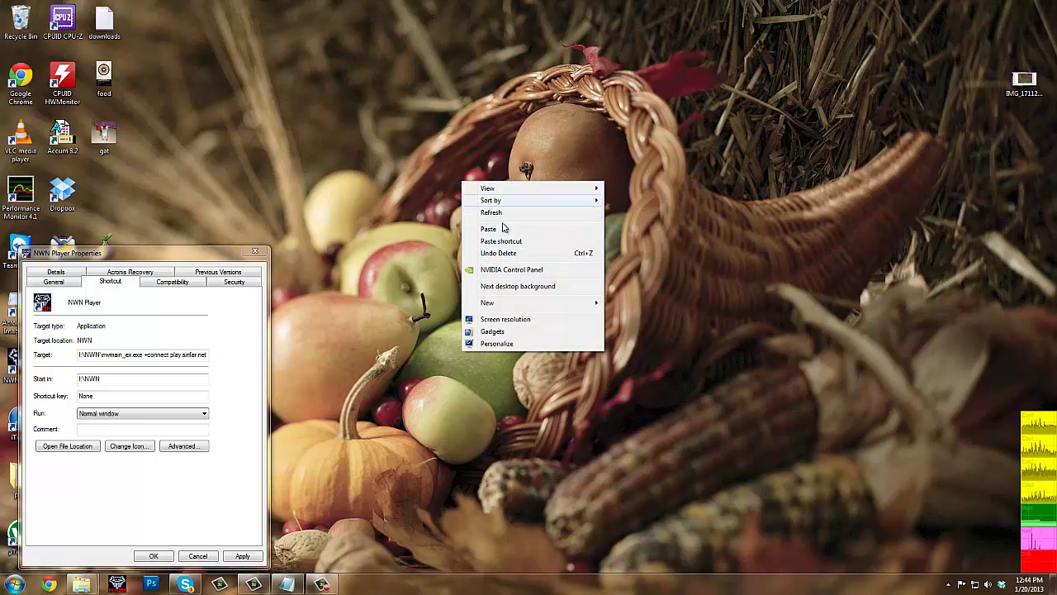
{"action": "left_click", "coordinate": [504, 230]}
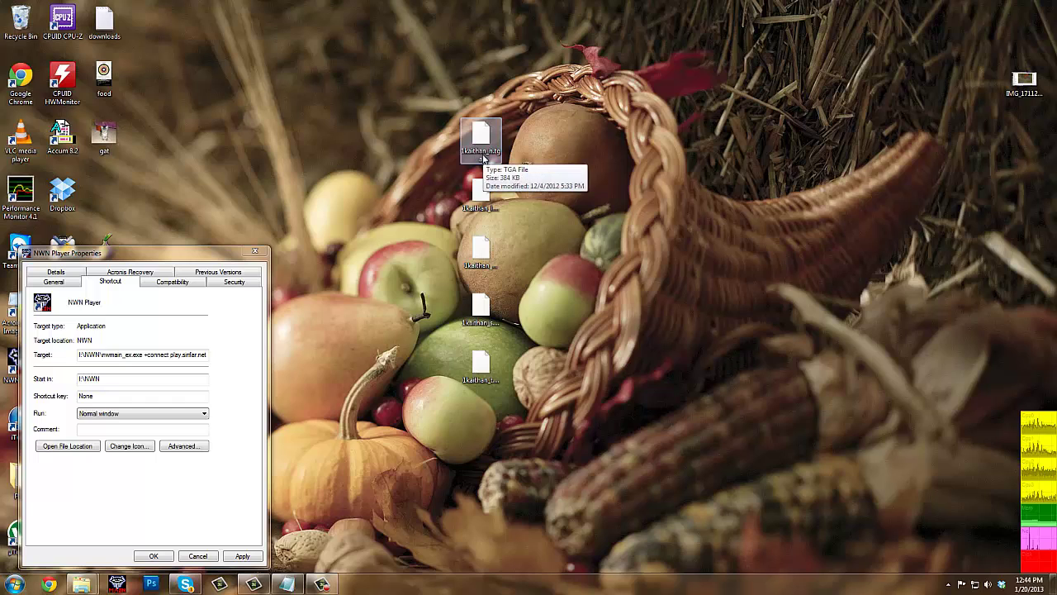
Rename the desktop copy 1kaithan_h.tga as gat_h.tga, keeping the _h suffix
{"action": "left_click", "coordinate": [485, 159]}
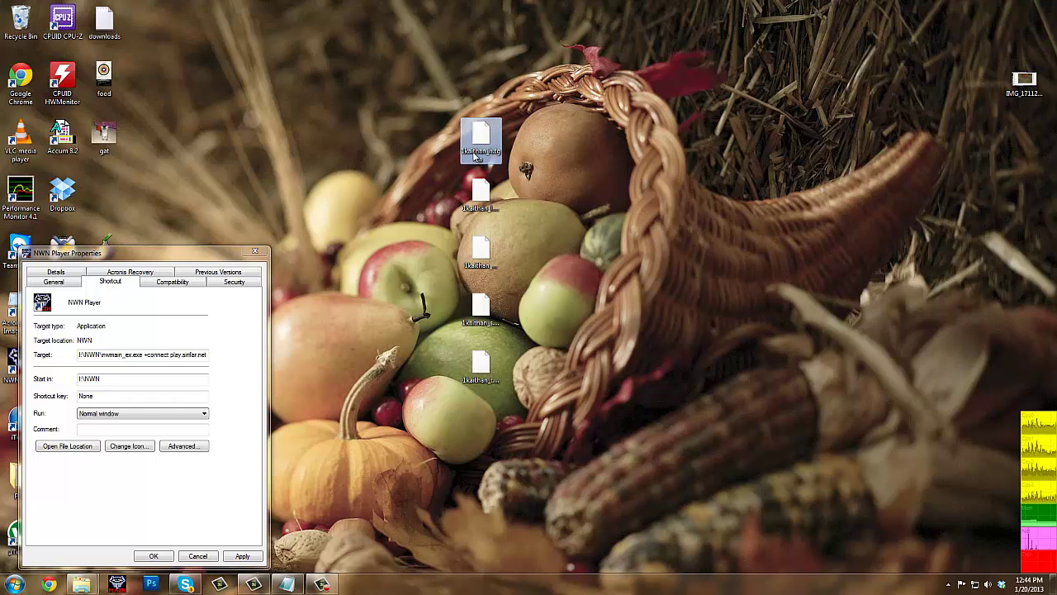
{"action": "left_click", "coordinate": [476, 154]}
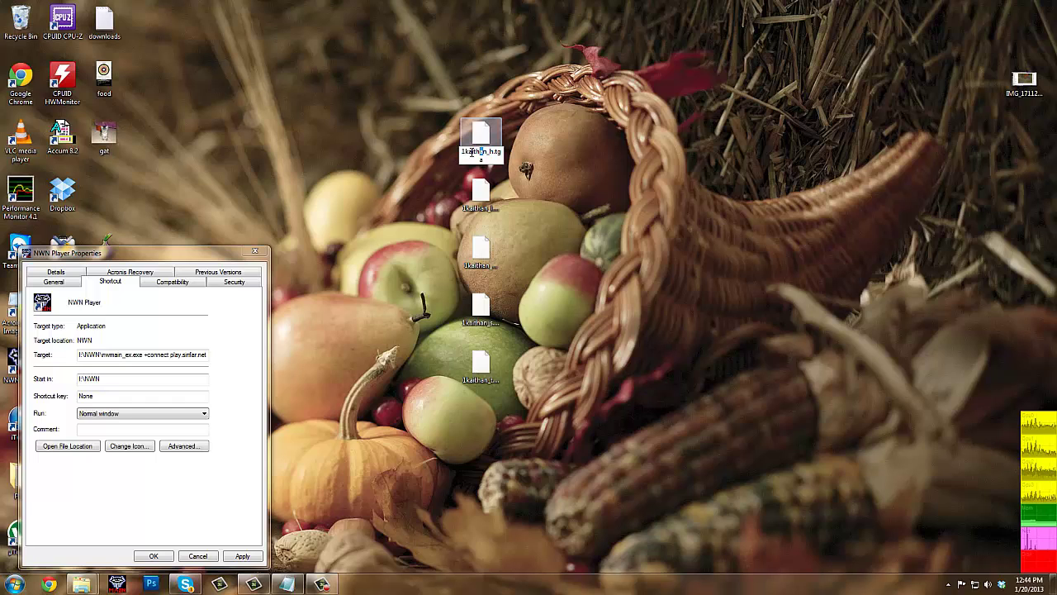
{"action": "left_click_drag", "start_coordinate": [490, 152], "coordinate": [472, 152]}
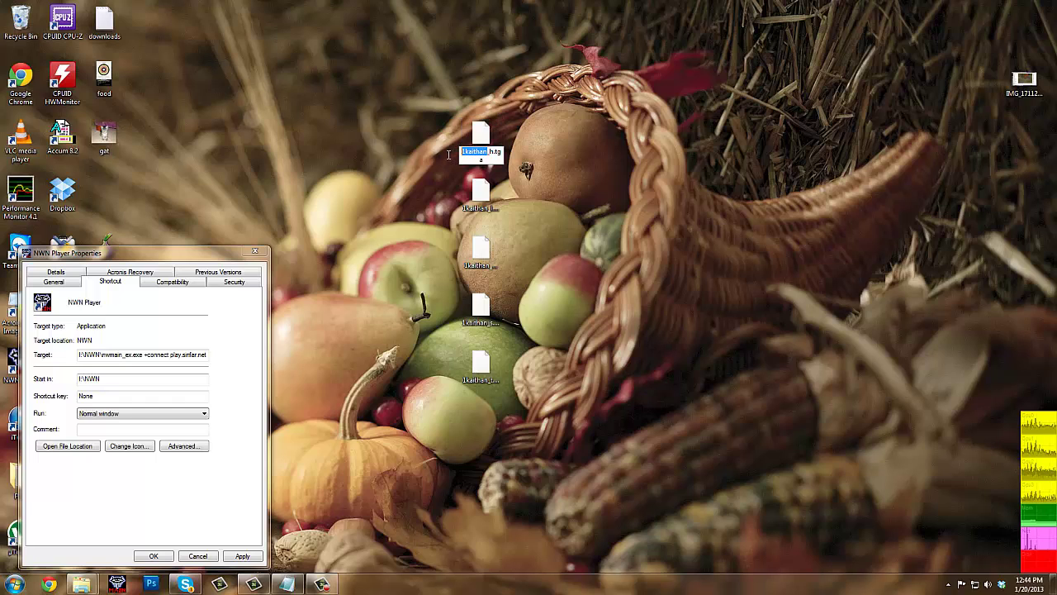
{"action": "type", "text": "gat"}
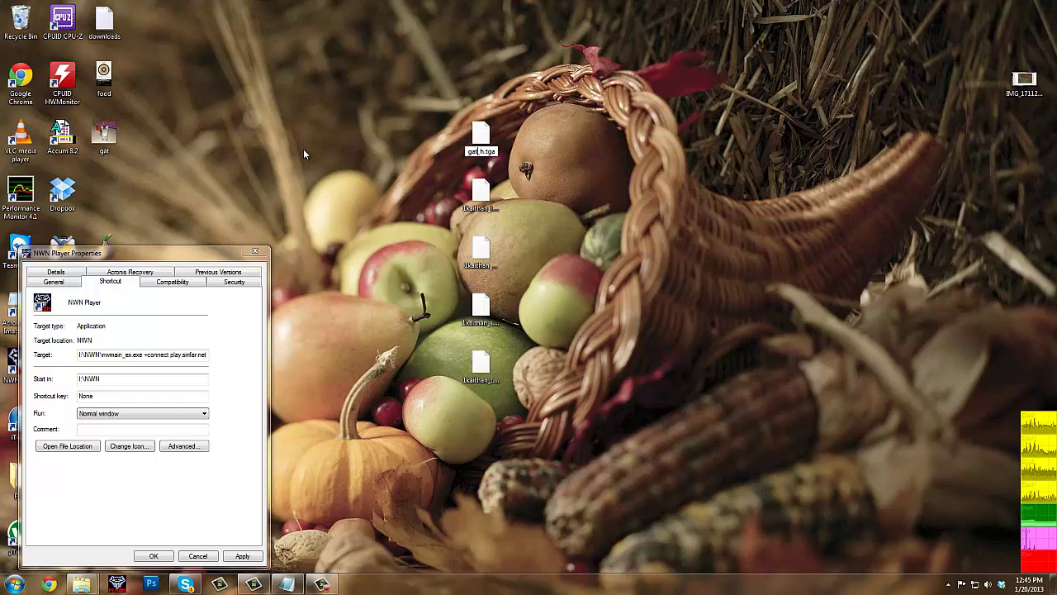
Rename the desktop copy 1kaithan_l.tga as gat_l.tga
{"action": "left_click", "coordinate": [488, 213]}
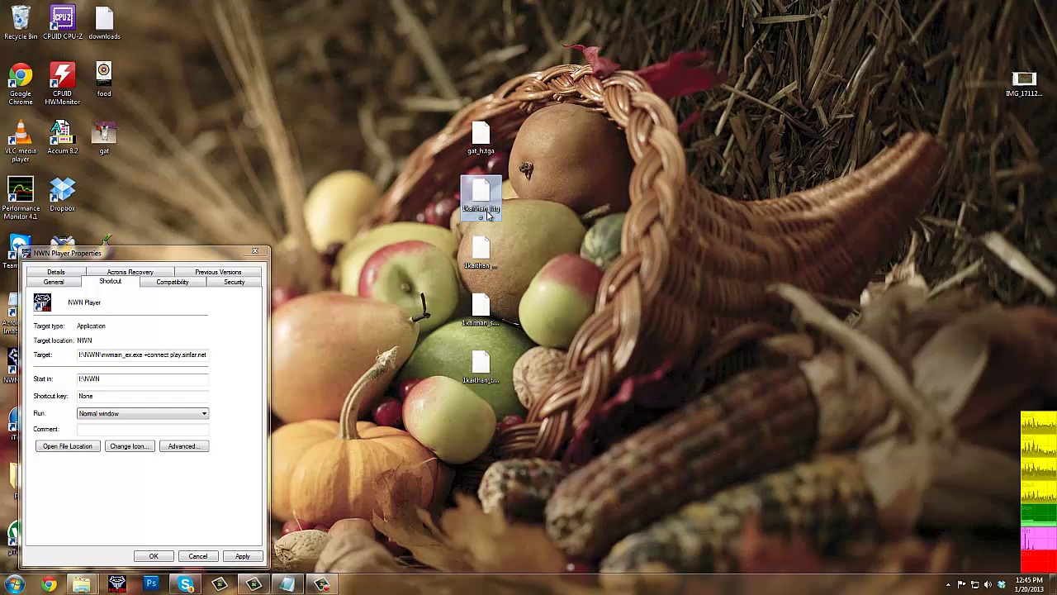
{"action": "left_click", "coordinate": [485, 213]}
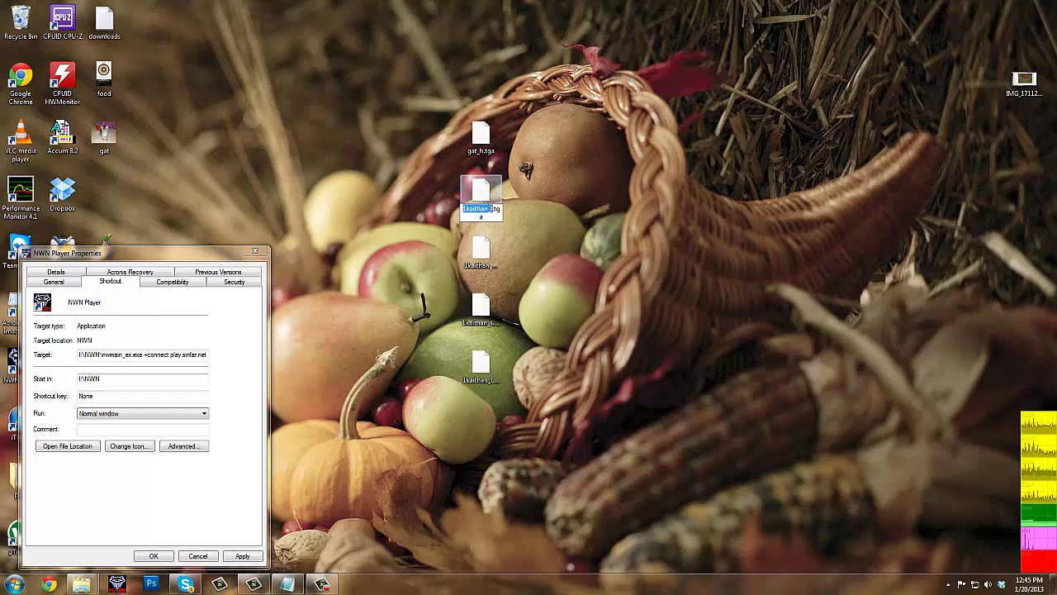
{"action": "type", "text": "gat"}
{"action": "left_click", "coordinate": [390, 289]}
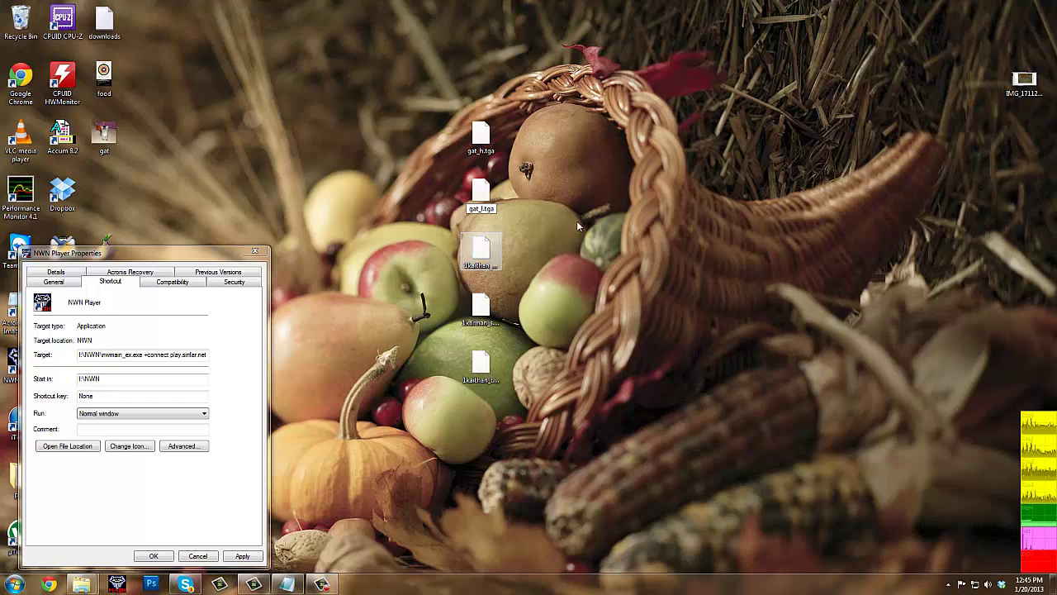
Rename the desktop copy 1kaithan_m.tga as gat_m.tga
{"action": "left_click", "coordinate": [476, 267]}
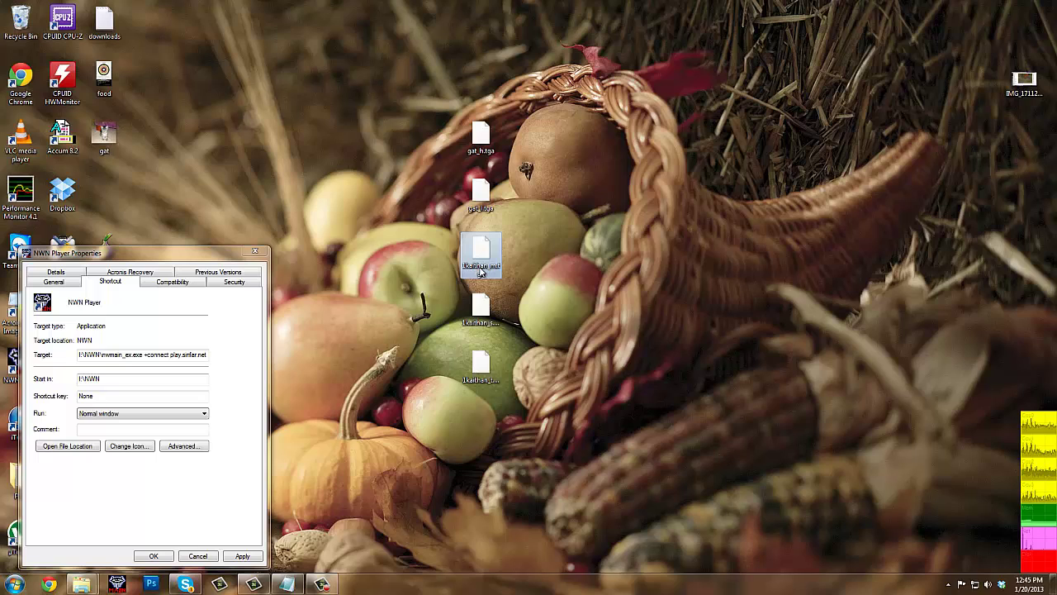
{"action": "left_click", "coordinate": [483, 271]}
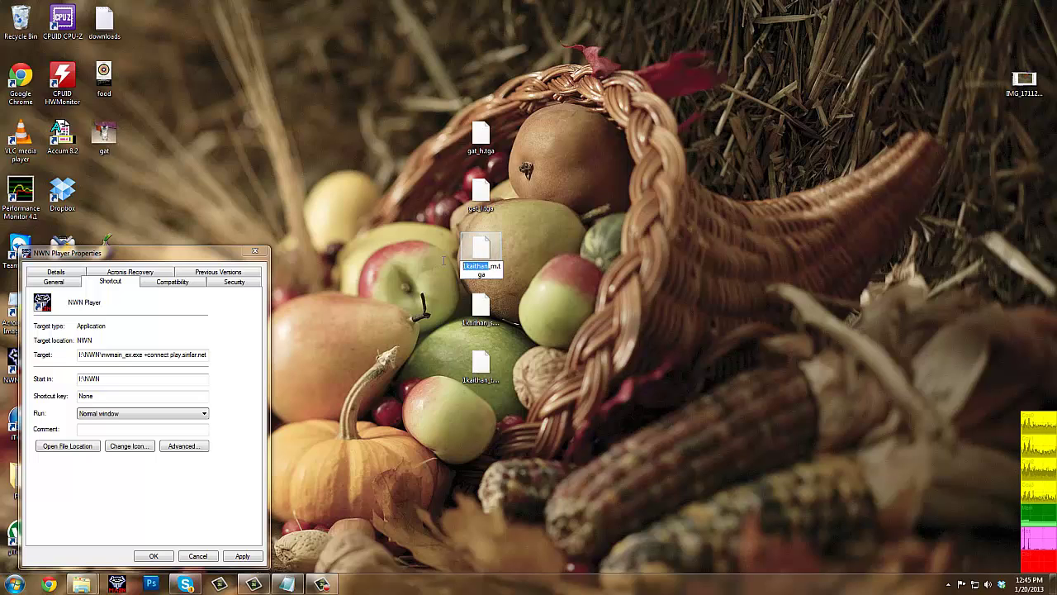
{"action": "key", "text": "shift+Left"}
{"action": "key", "text": "shift+Left"}
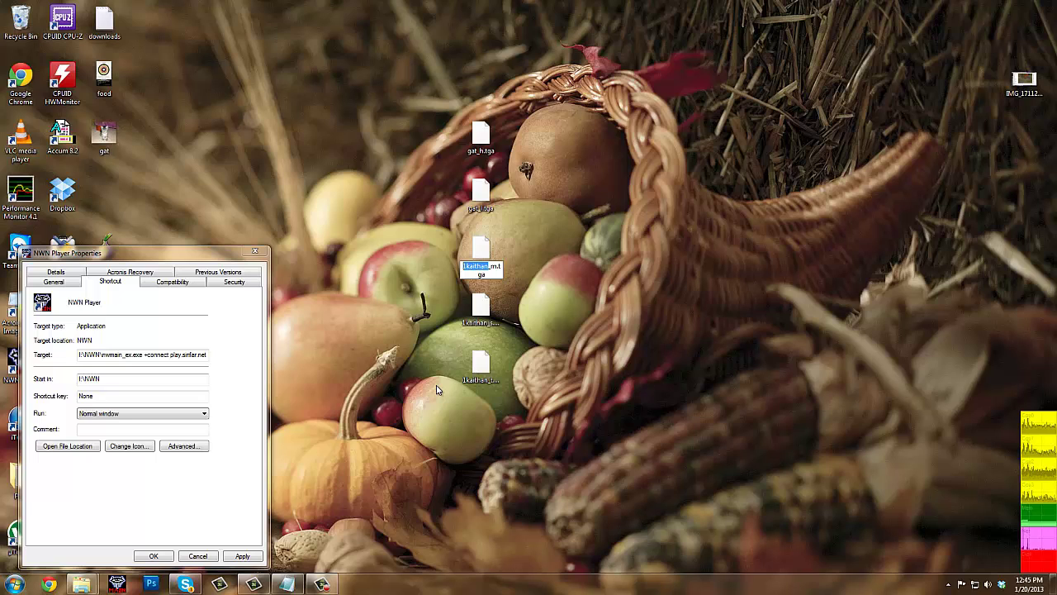
{"action": "type", "text": "gat"}
{"action": "key", "text": "Return"}
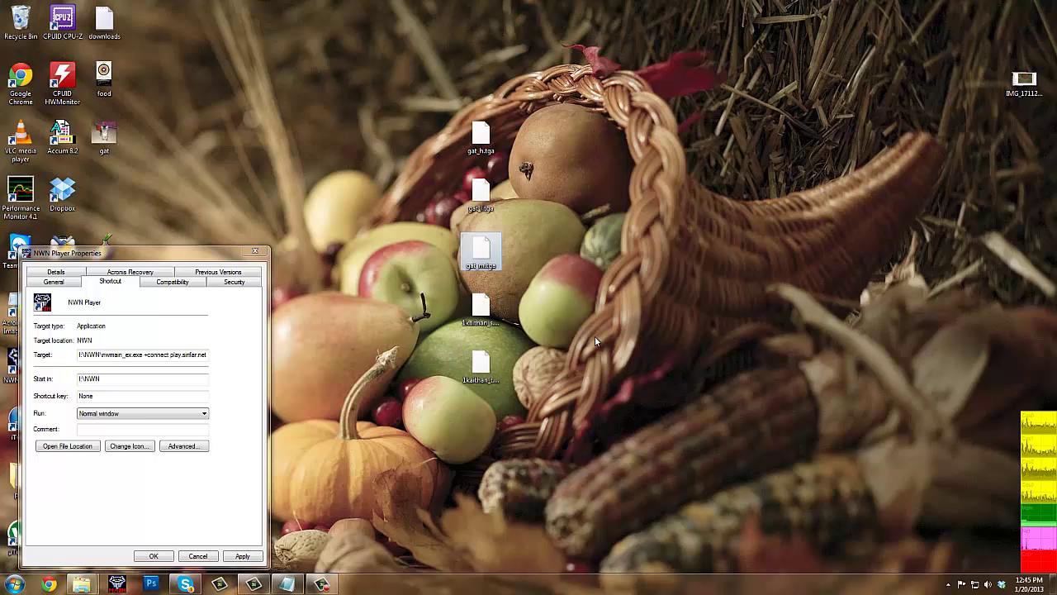
Rename the desktop copy 1kaithan_s.tga as gat_s.tga
{"action": "left_click", "coordinate": [477, 326]}
{"action": "left_click", "coordinate": [477, 324]}
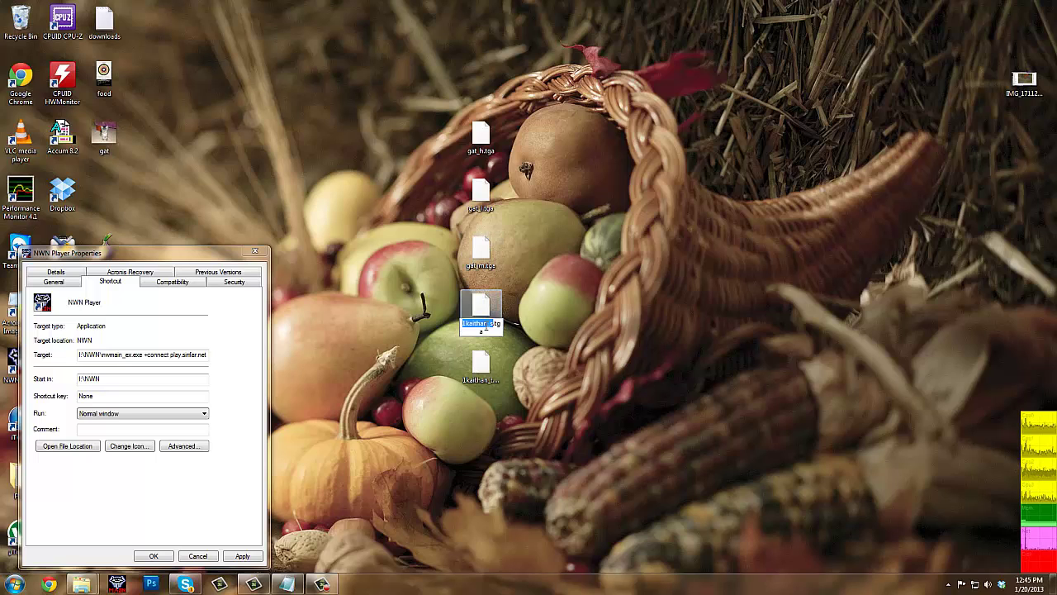
{"action": "left_click", "coordinate": [481, 327]}
{"action": "key", "text": "shift+End"}
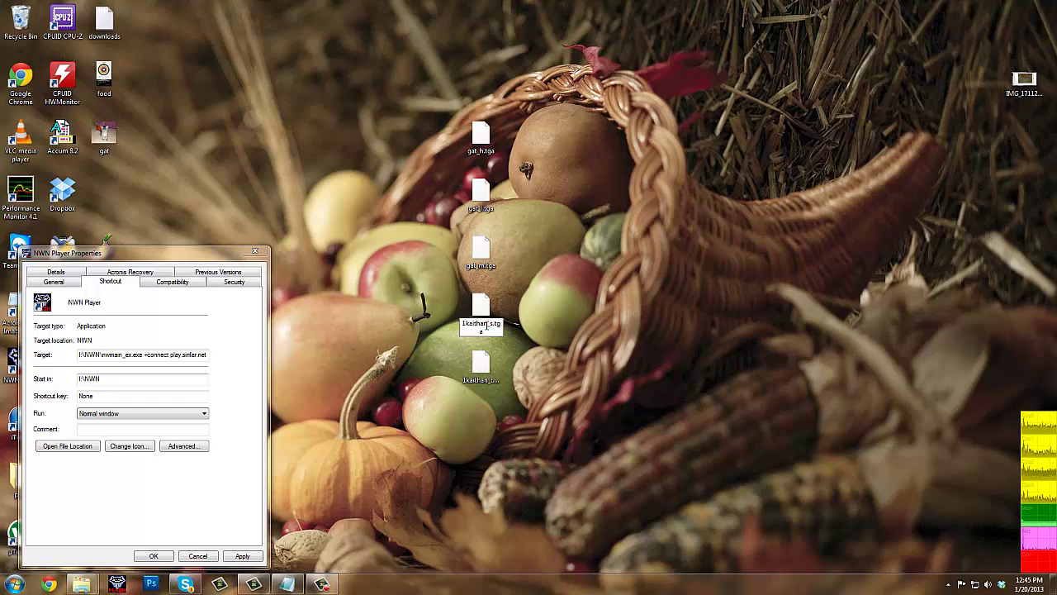
{"action": "left_click_drag", "start_coordinate": [487, 326], "coordinate": [444, 324]}
{"action": "type", "text": "gat"}
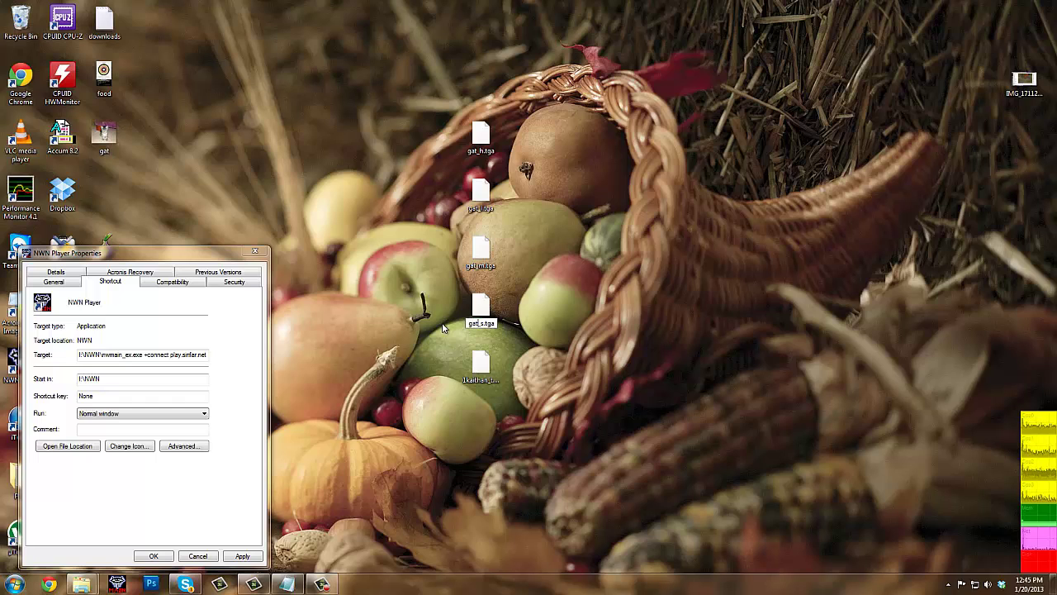
{"action": "key", "text": "Return"}
Rename the desktop copy 1kaithan_t.tga as gat_t.tga
{"action": "left_click", "coordinate": [481, 383]}
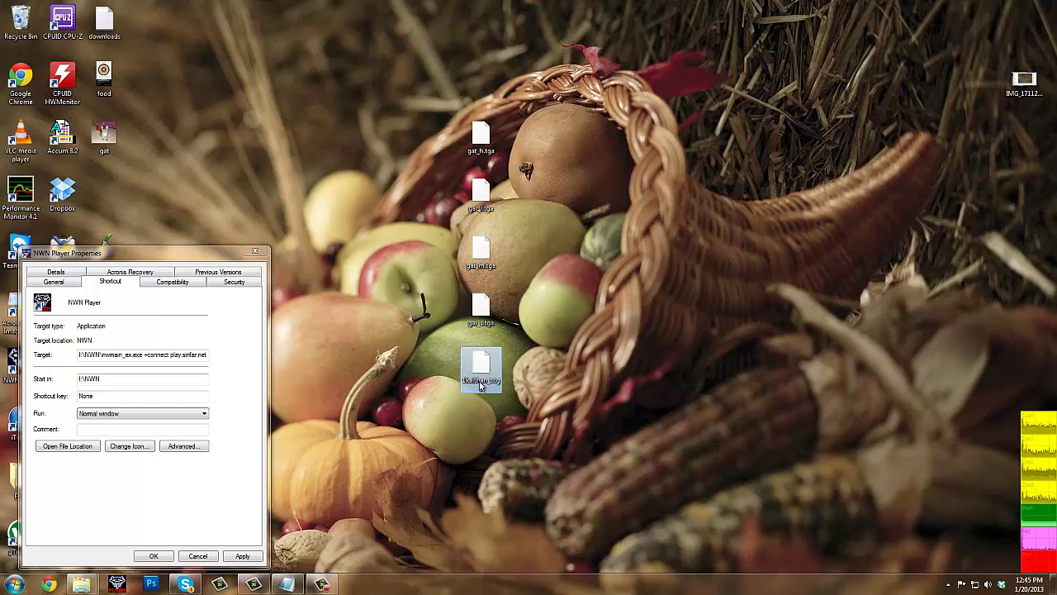
{"action": "left_click", "coordinate": [486, 381]}
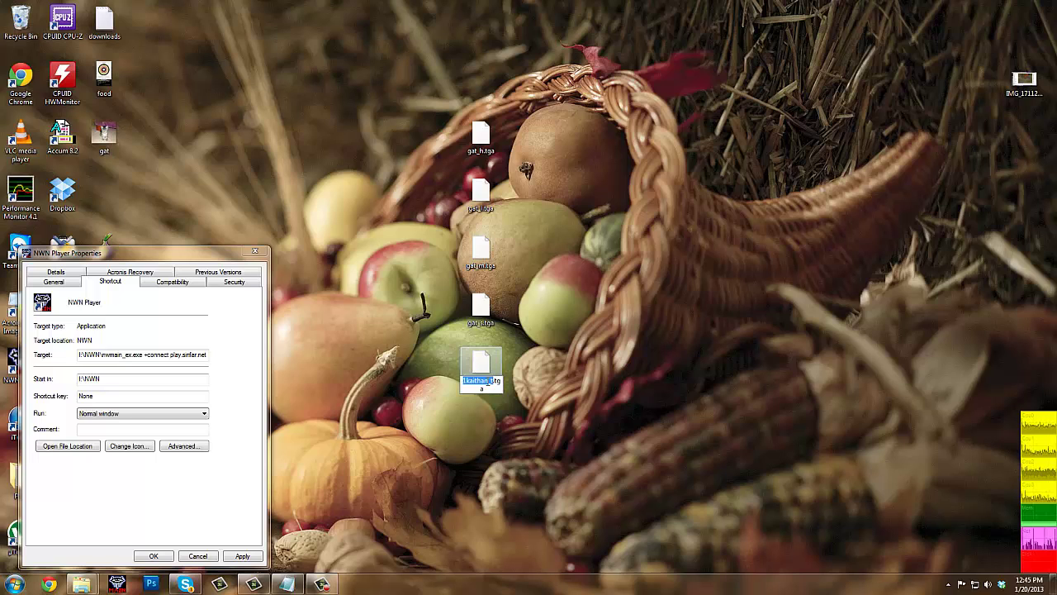
{"action": "left_click", "coordinate": [487, 381]}
{"action": "left_click", "coordinate": [442, 386], "text": "shift"}
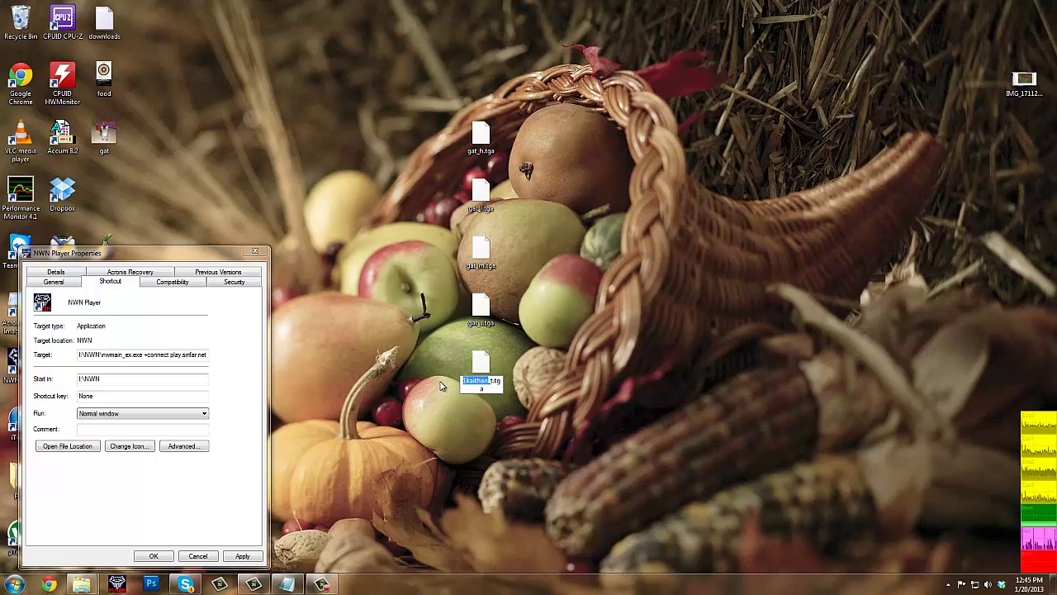
{"action": "type", "text": "gat"}
{"action": "key", "text": "Return"}
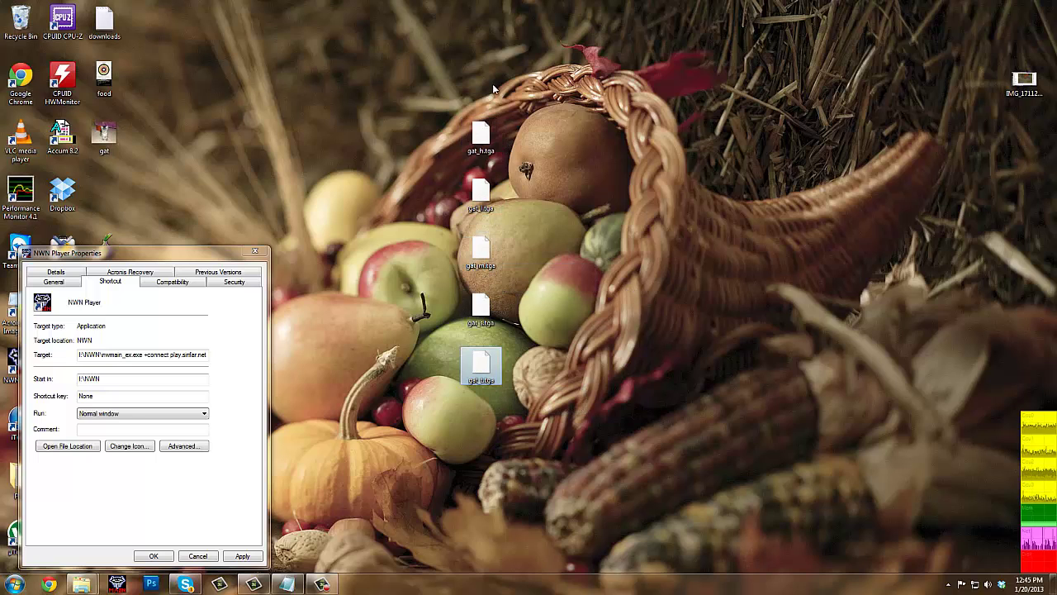
Close the NWN Player Properties dialog, switch to Photoshop and shrink its window until the gat TGA files on the desktop are uncovered
{"action": "left_click", "coordinate": [255, 251]}
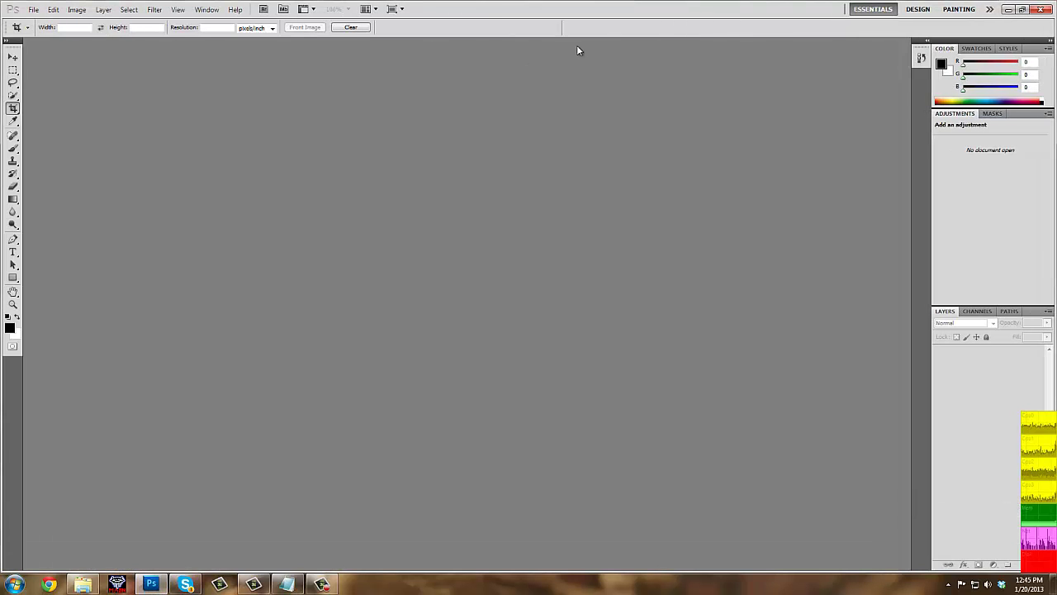
{"action": "left_click", "coordinate": [1024, 11]}
{"action": "left_click_drag", "start_coordinate": [1051, 43], "coordinate": [384, 91]}
{"action": "left_click_drag", "start_coordinate": [512, 99], "coordinate": [493, 82]}
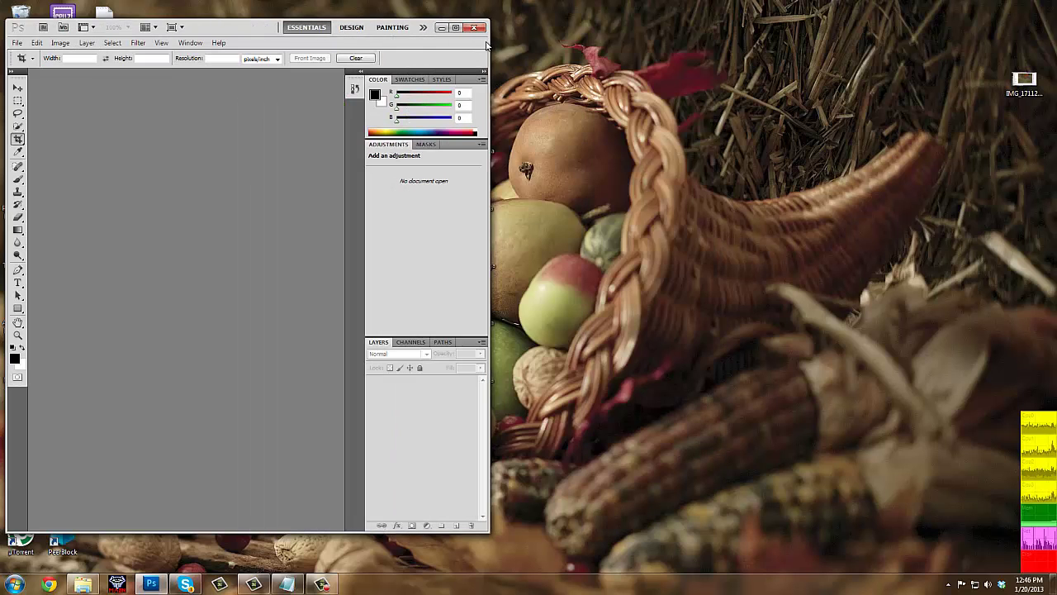
{"action": "left_click_drag", "start_coordinate": [489, 40], "coordinate": [446, 39]}
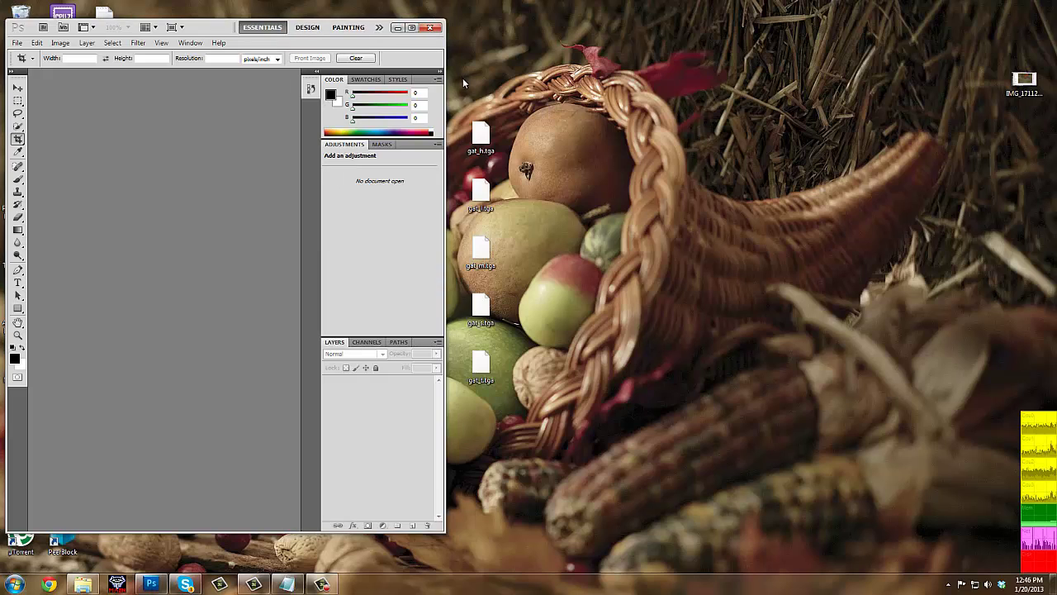
Move the five gat TGA files together to free desktop space near the IMG_17112 file and widen the Photoshop window up to them
{"action": "left_click_drag", "start_coordinate": [464, 74], "coordinate": [488, 388]}
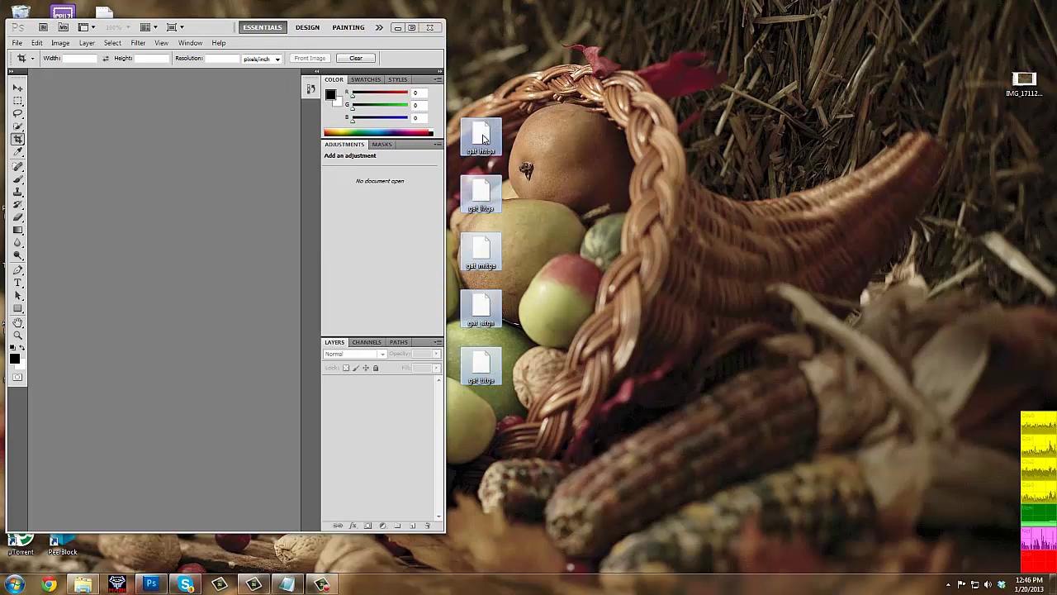
{"action": "left_click_drag", "start_coordinate": [481, 136], "coordinate": [933, 166]}
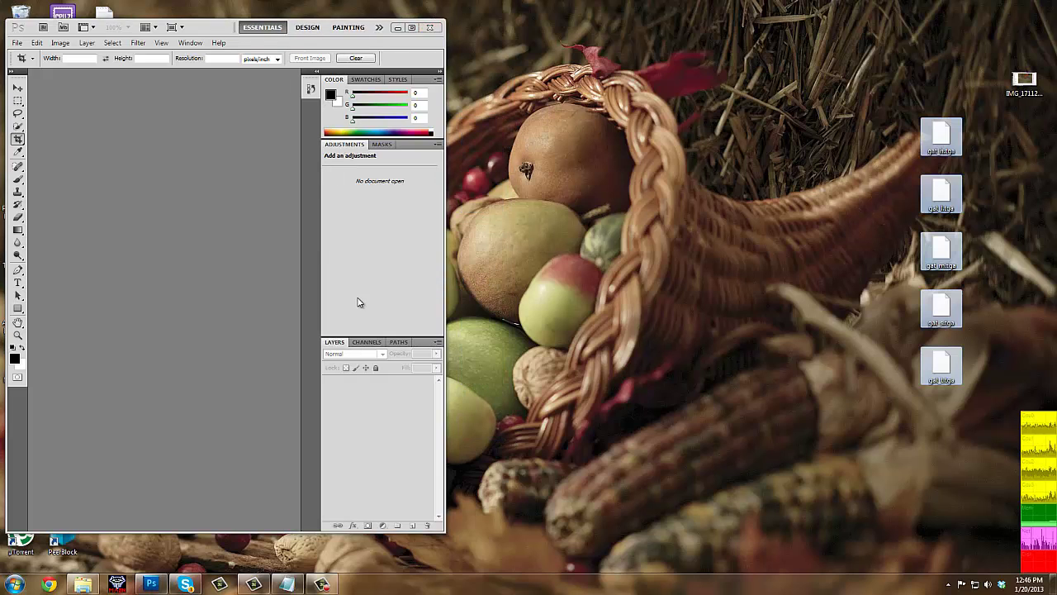
{"action": "left_click_drag", "start_coordinate": [444, 236], "coordinate": [898, 214]}
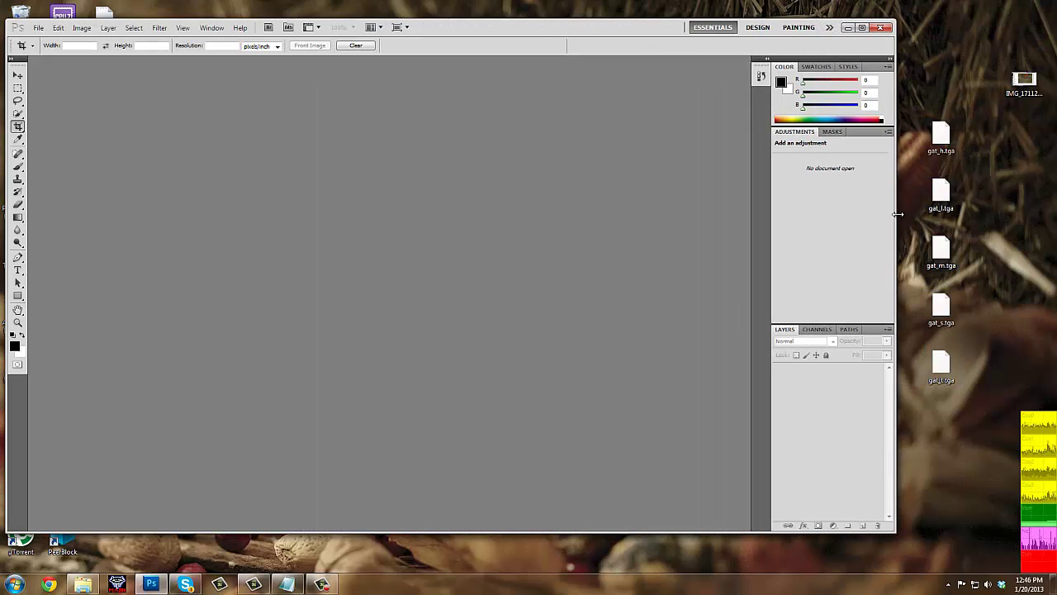
Open gat_h.tga from the desktop in Photoshop
{"action": "left_click_drag", "start_coordinate": [946, 135], "coordinate": [220, 147]}
{"action": "left_click", "coordinate": [937, 138]}
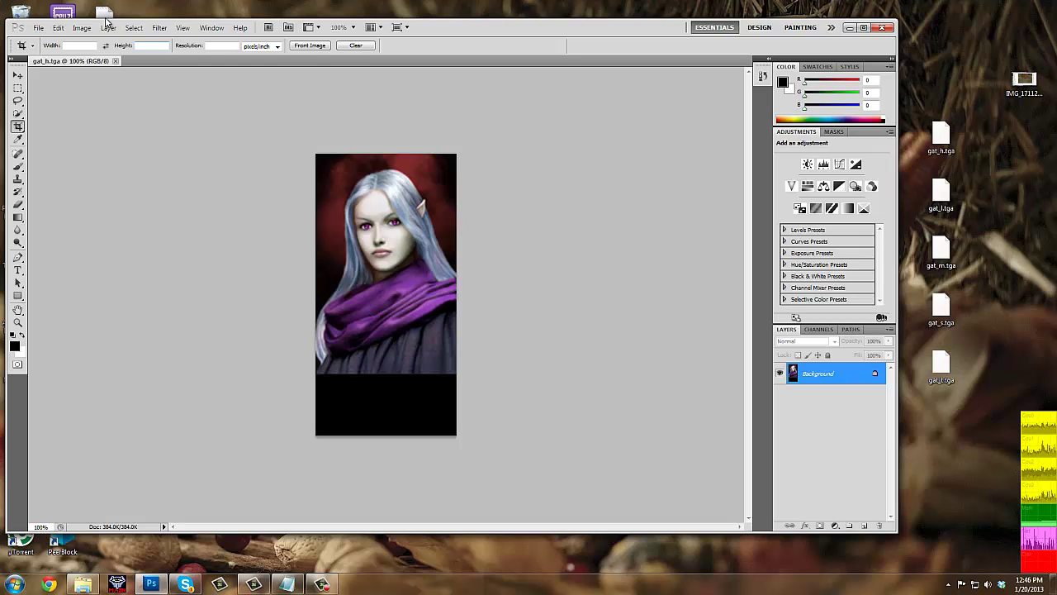
Uncover the gat kitten picture on the desktop, move it beside the TGA files and reposition the Photoshop window clear of them
{"action": "left_click_drag", "start_coordinate": [506, 29], "coordinate": [504, 164]}
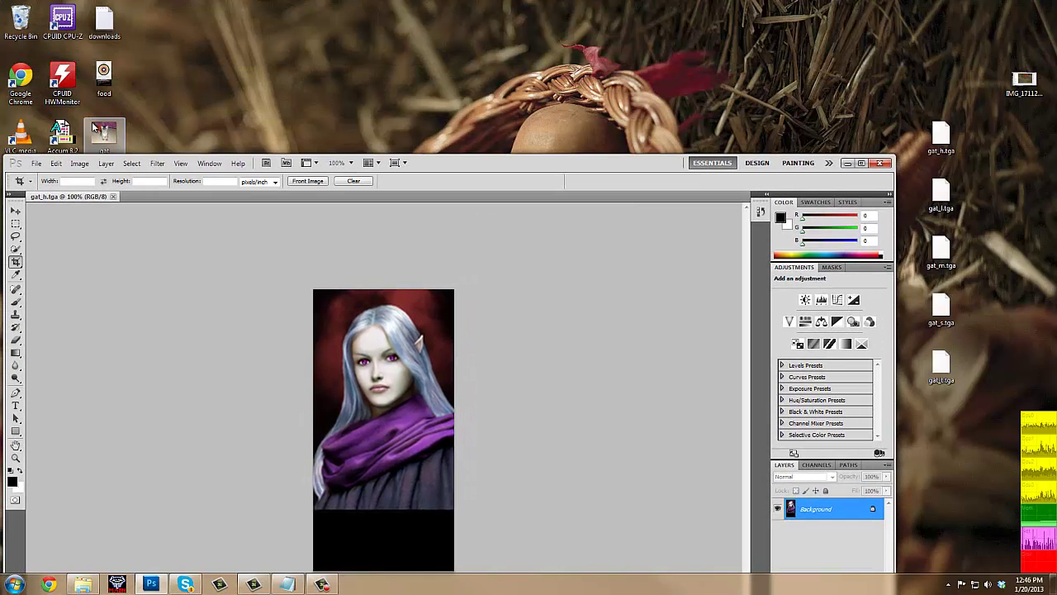
{"action": "left_click_drag", "start_coordinate": [140, 132], "coordinate": [683, 206]}
{"action": "left_click_drag", "start_coordinate": [998, 266], "coordinate": [1000, 260]}
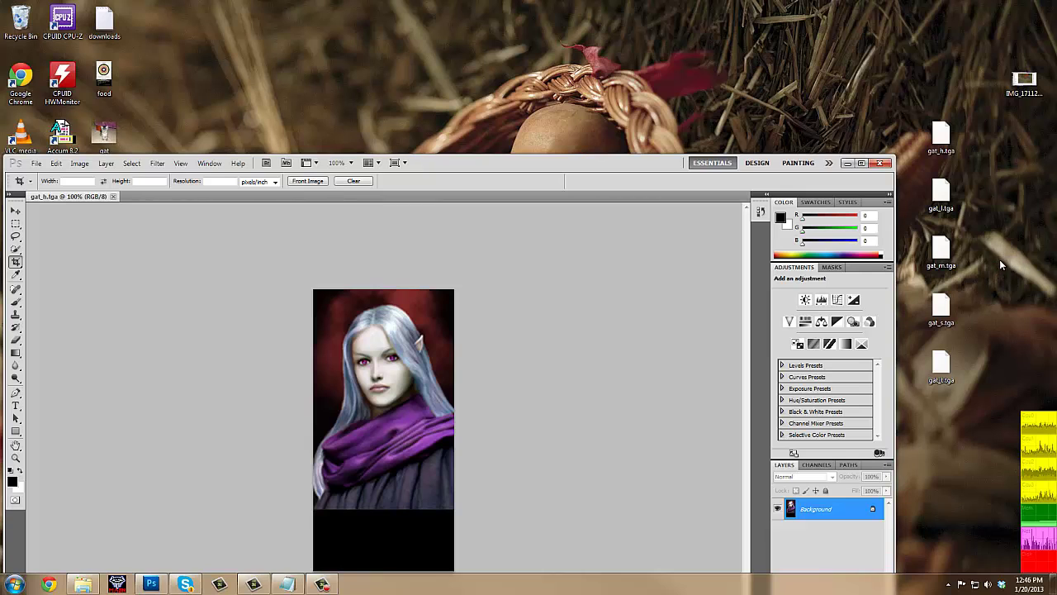
{"action": "left_click_drag", "start_coordinate": [488, 165], "coordinate": [499, 59]}
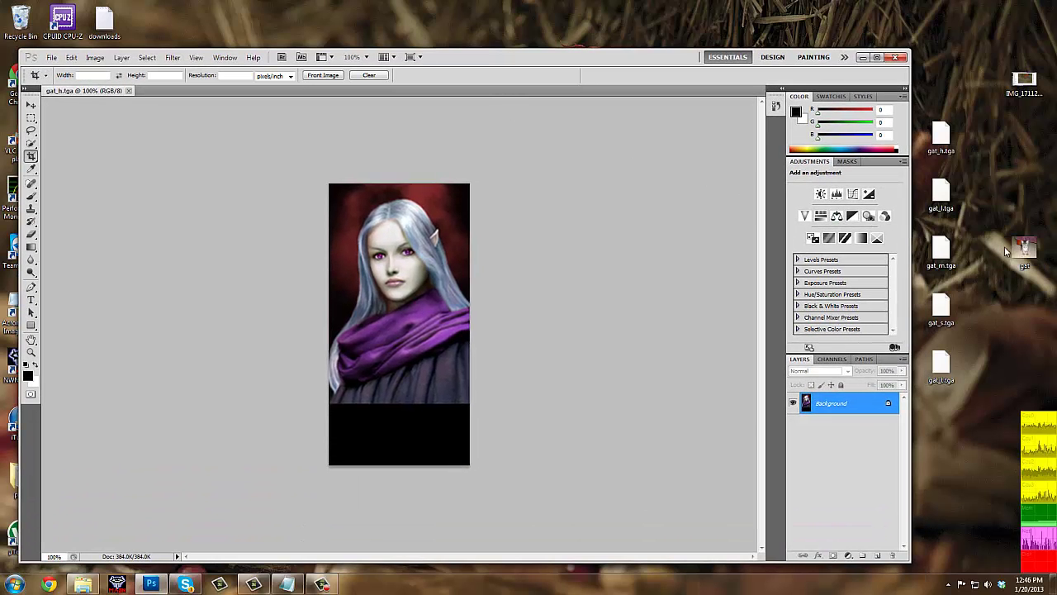
Place the gat kitten picture into gat_h.tga and stretch it to about 87% width and 112% height, covering the whole canvas
{"action": "left_click_drag", "start_coordinate": [1004, 246], "coordinate": [656, 272]}
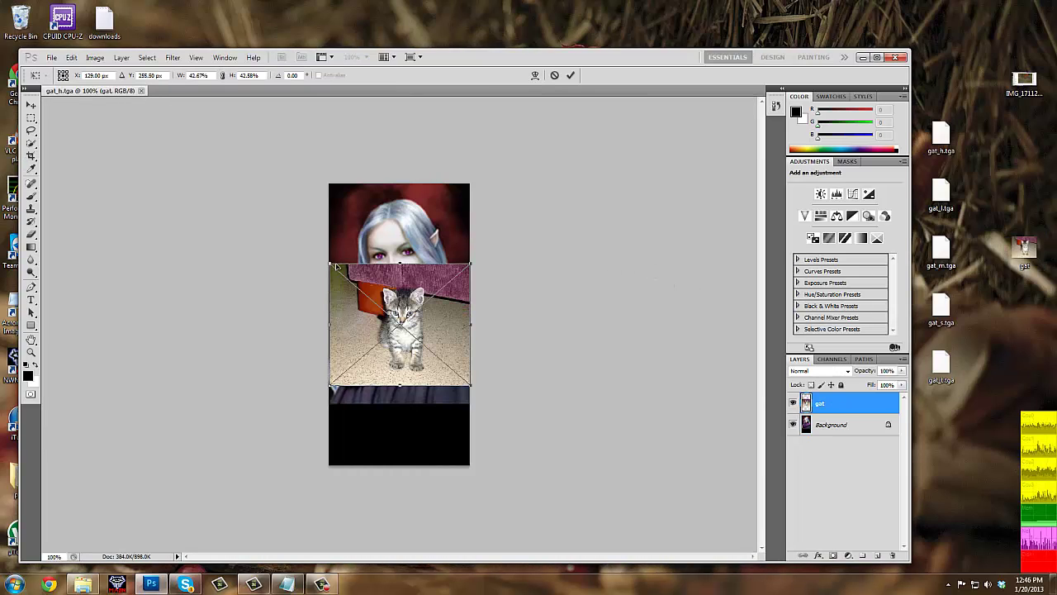
{"action": "left_click_drag", "start_coordinate": [332, 266], "coordinate": [256, 146]}
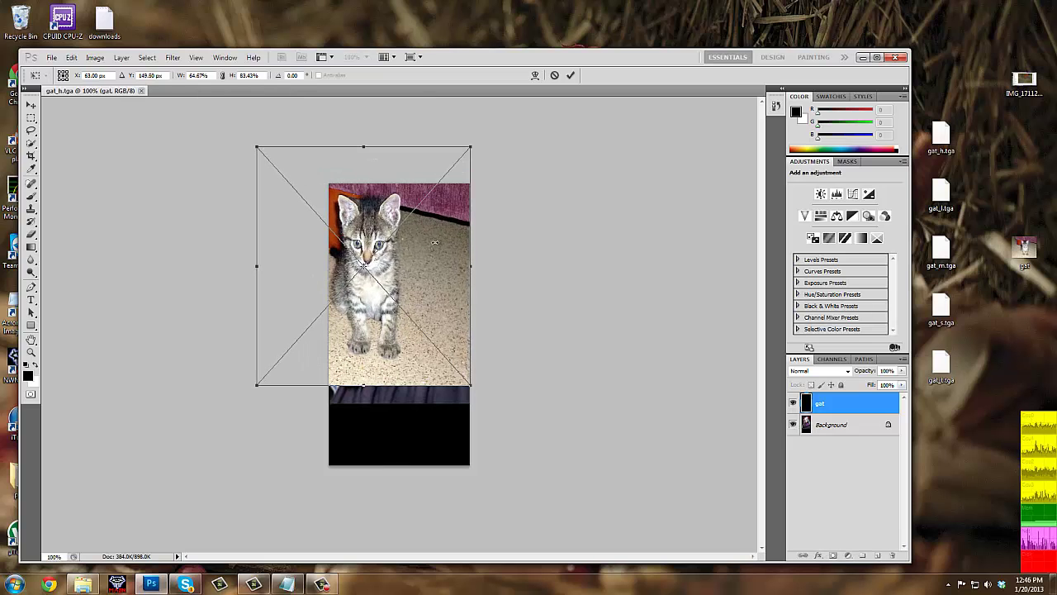
{"action": "left_click_drag", "start_coordinate": [472, 266], "coordinate": [545, 267]}
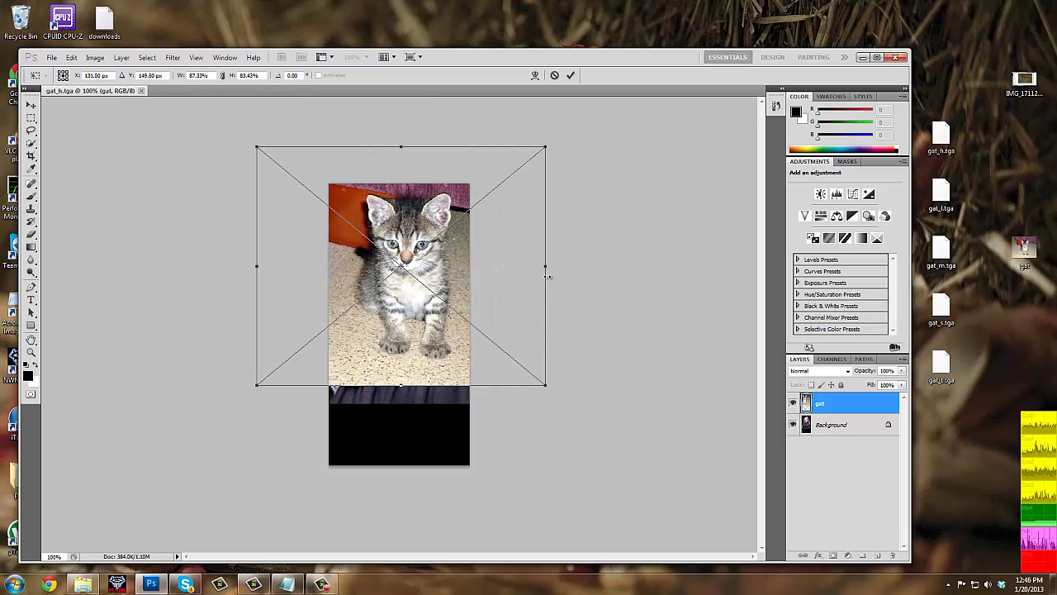
{"action": "left_click_drag", "start_coordinate": [402, 384], "coordinate": [385, 460]}
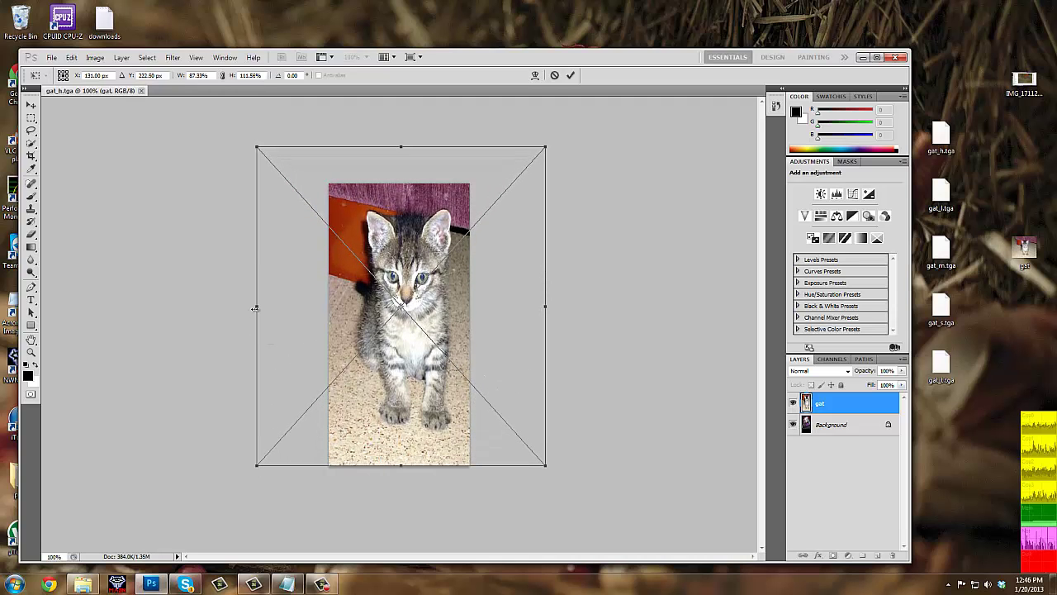
Widen the placed kitten picture from both sides to about 125% width, keeping the kitten roughly centred on the canvas
{"action": "left_click_drag", "start_coordinate": [258, 306], "coordinate": [229, 306]}
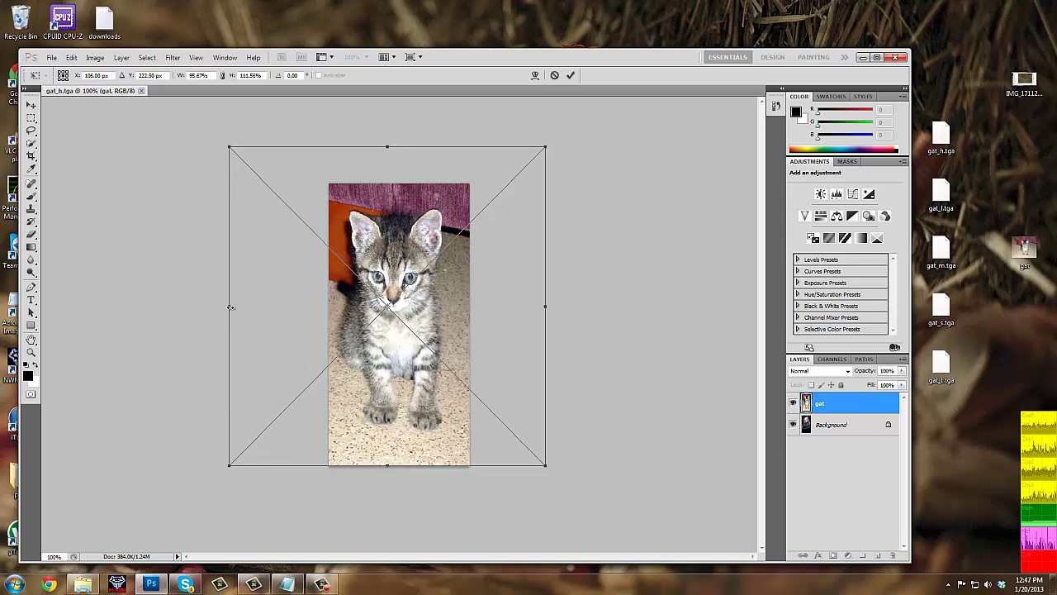
{"action": "left_click_drag", "start_coordinate": [387, 467], "coordinate": [416, 464]}
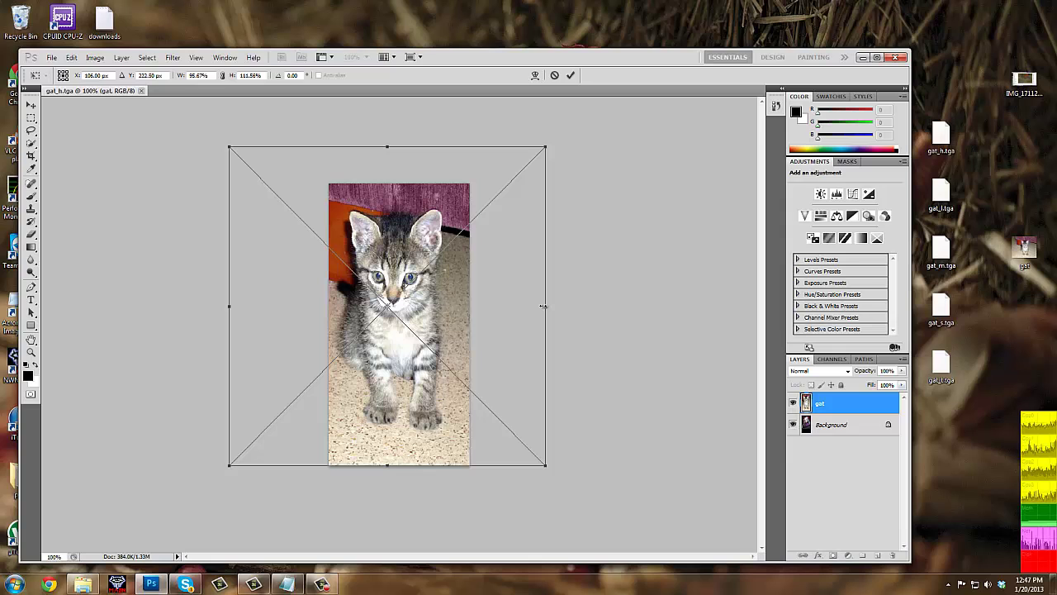
{"action": "left_click_drag", "start_coordinate": [543, 306], "coordinate": [565, 306]}
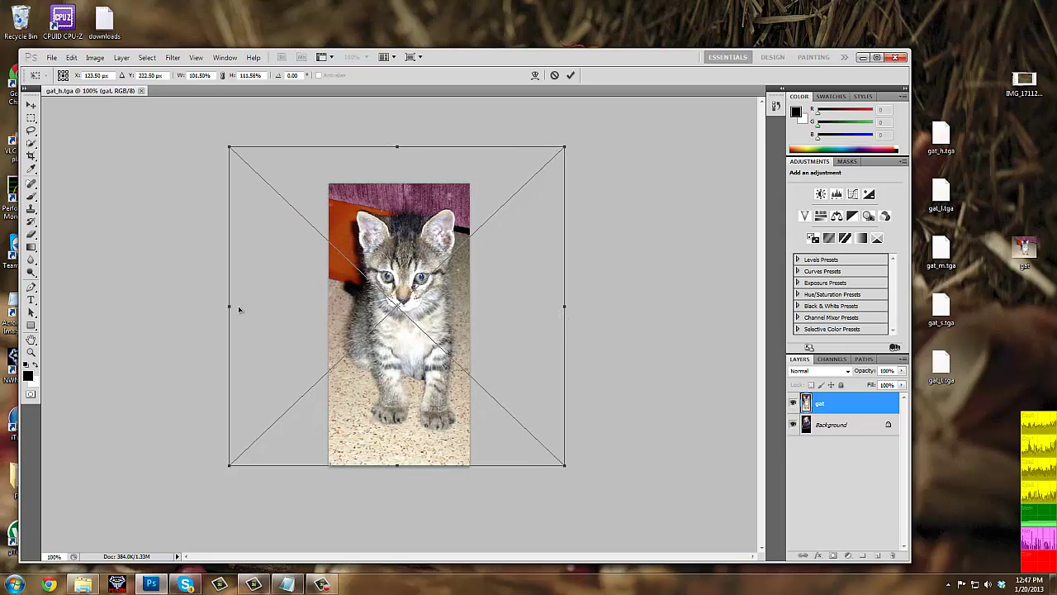
{"action": "left_click_drag", "start_coordinate": [228, 306], "coordinate": [175, 306]}
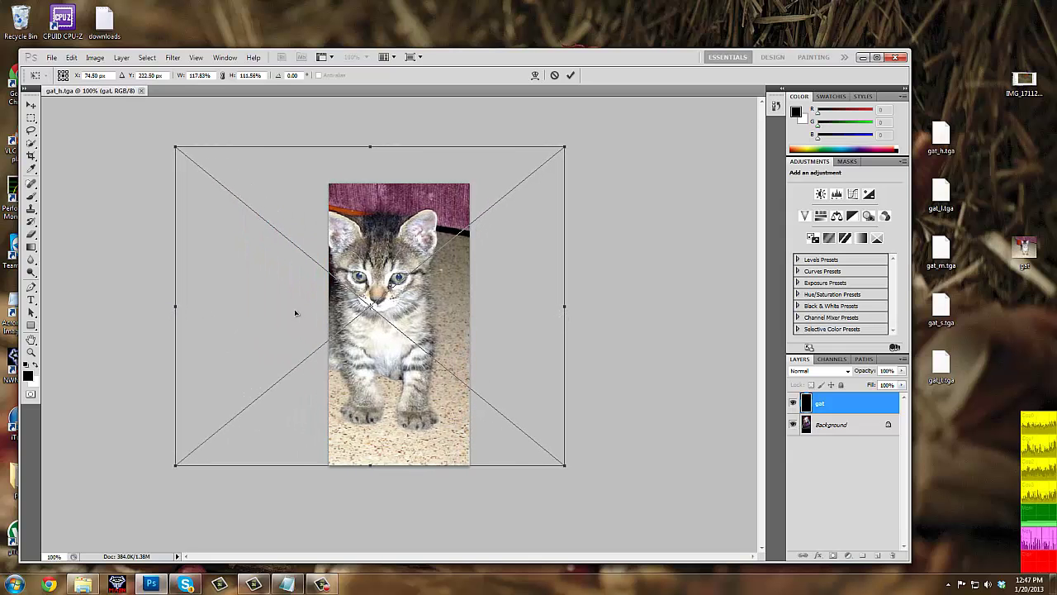
{"action": "left_click_drag", "start_coordinate": [568, 307], "coordinate": [617, 307]}
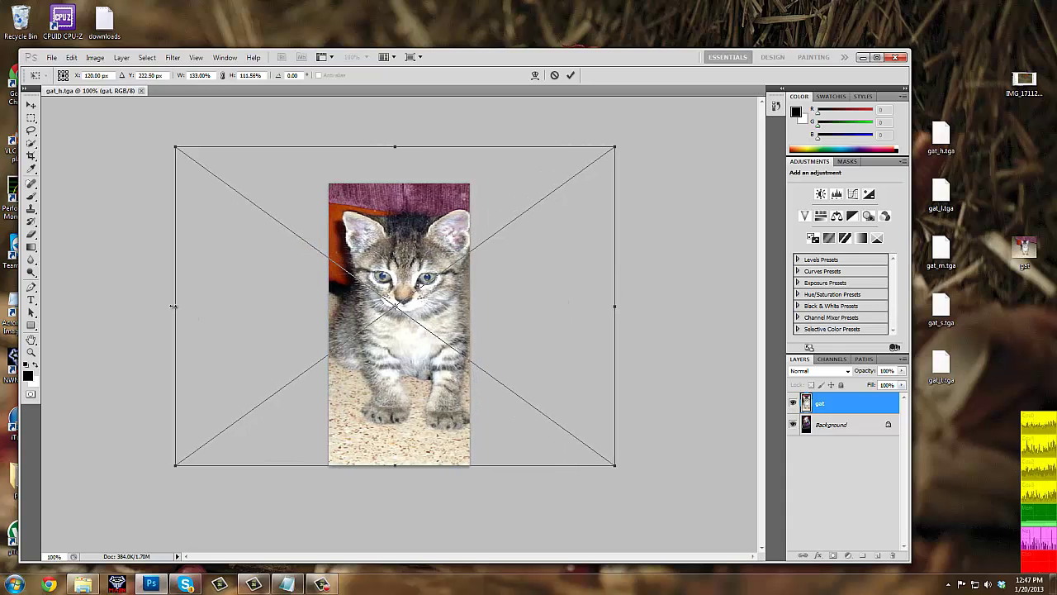
{"action": "left_click_drag", "start_coordinate": [174, 307], "coordinate": [185, 306]}
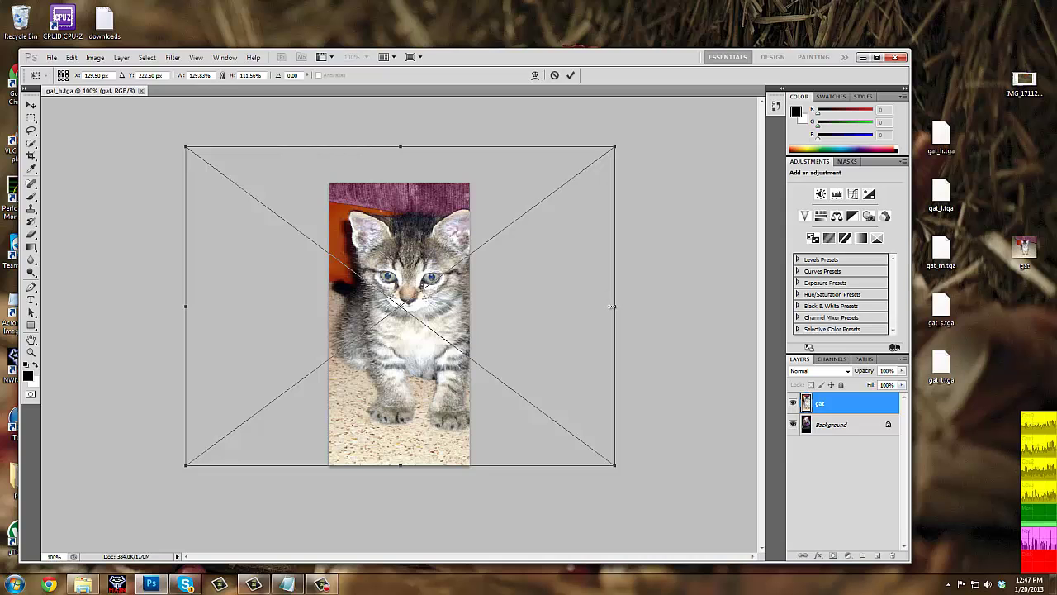
{"action": "left_click_drag", "start_coordinate": [611, 307], "coordinate": [597, 306]}
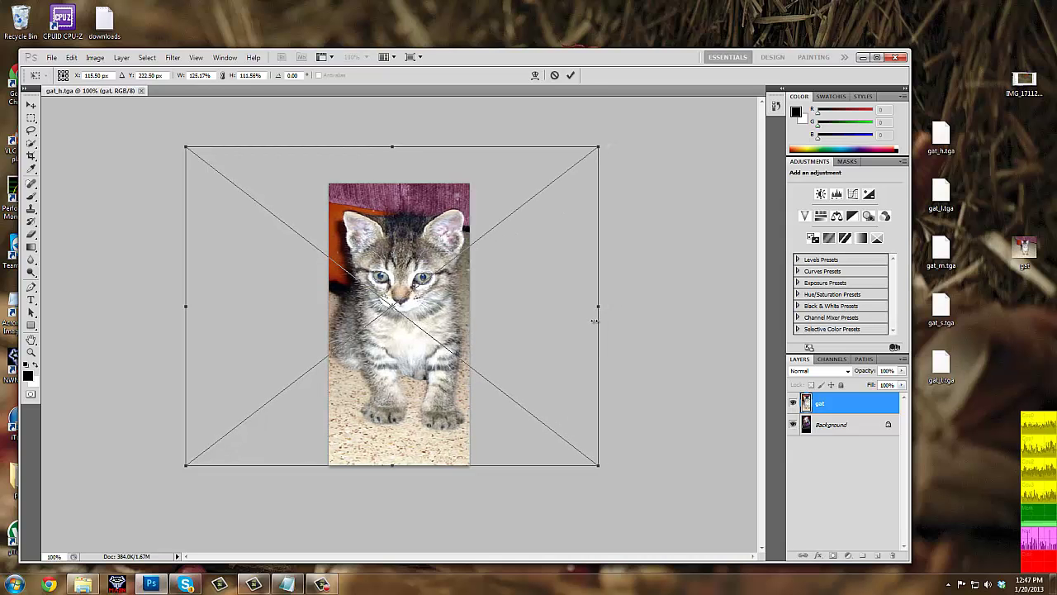
Stretch the placed kitten picture vertically to about 133% height and commit the placement
{"action": "left_click_drag", "start_coordinate": [391, 465], "coordinate": [390, 500]}
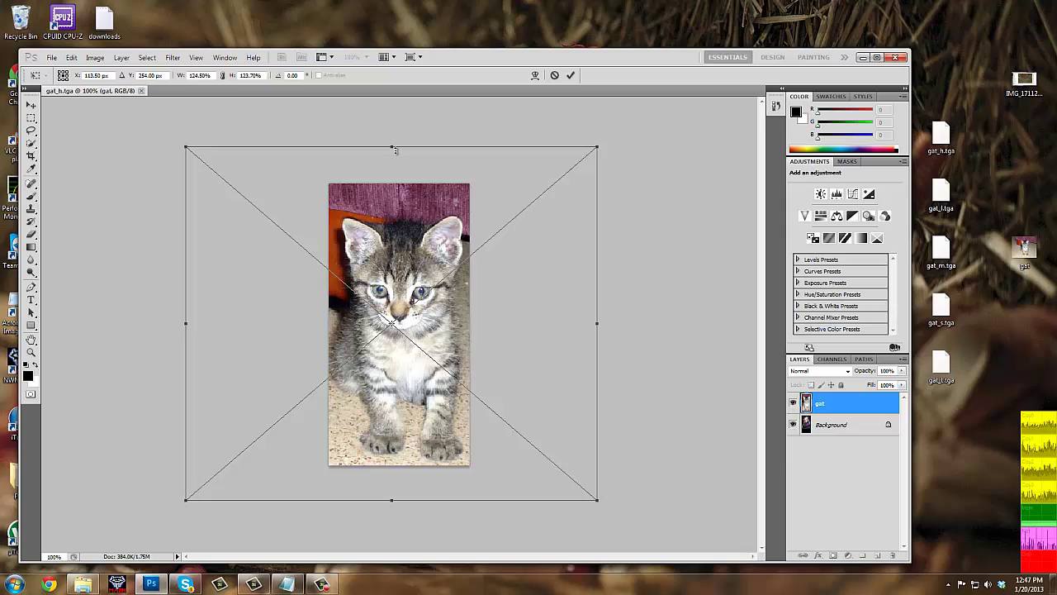
{"action": "left_click_drag", "start_coordinate": [395, 151], "coordinate": [391, 126]}
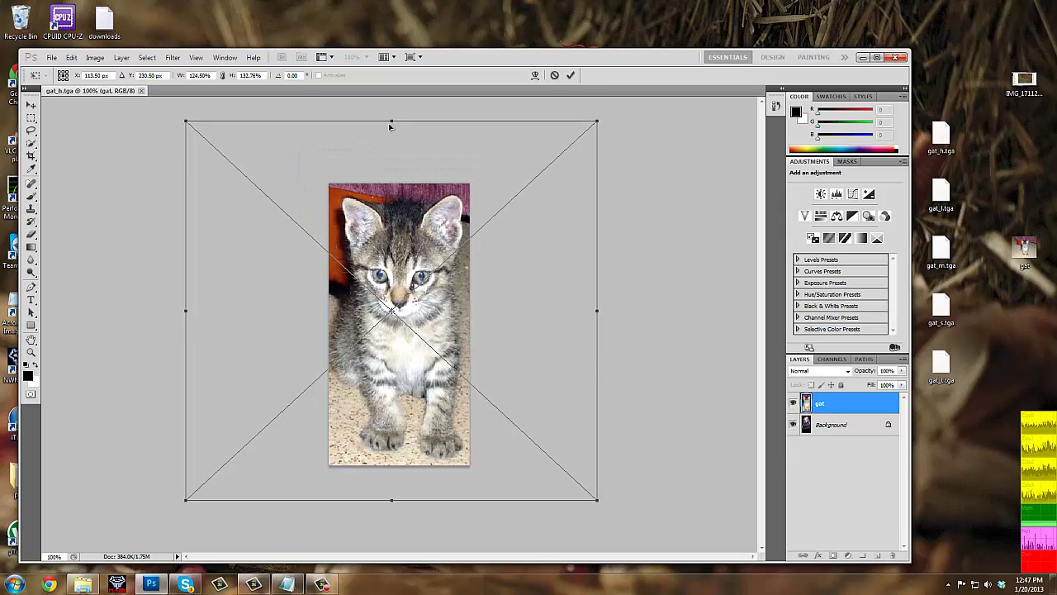
{"action": "key", "text": "Return"}
{"action": "key", "text": "c"}
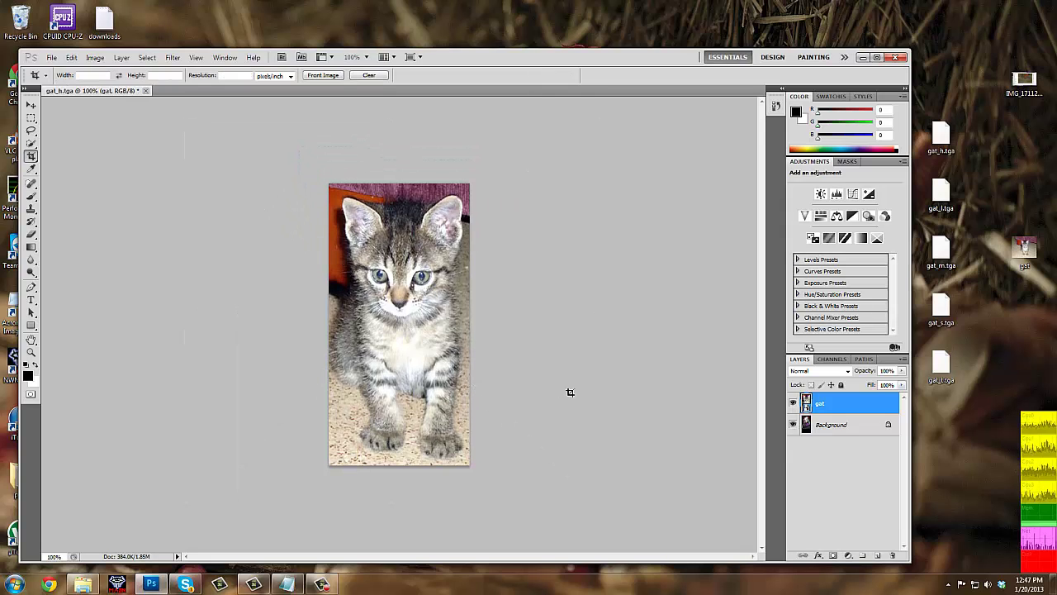
Delete the Background layer with the original elf portrait, leaving only the gat layer
{"action": "right_click", "coordinate": [849, 423]}
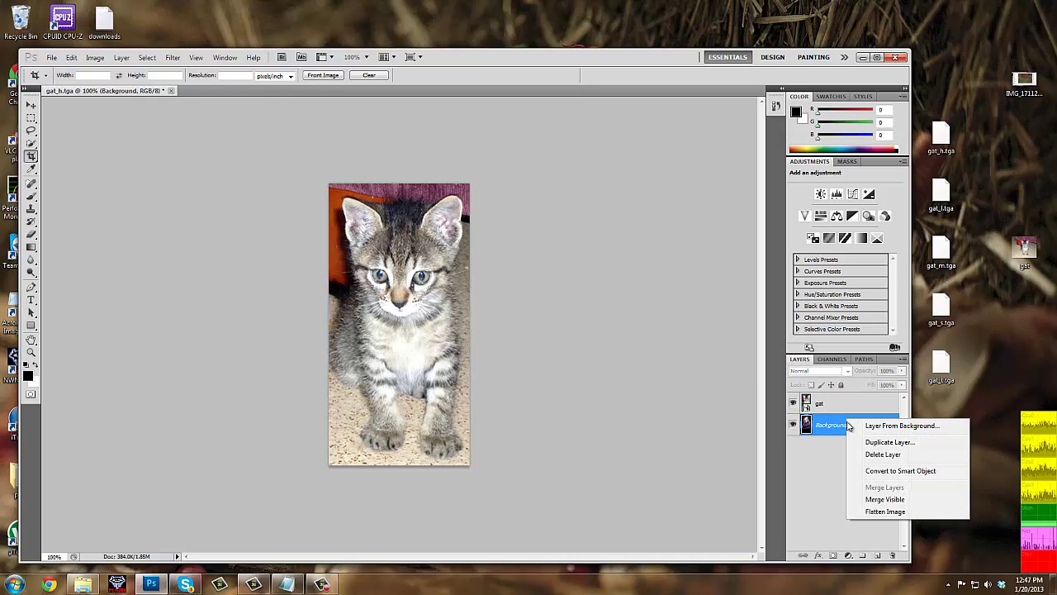
{"action": "left_click", "coordinate": [885, 454]}
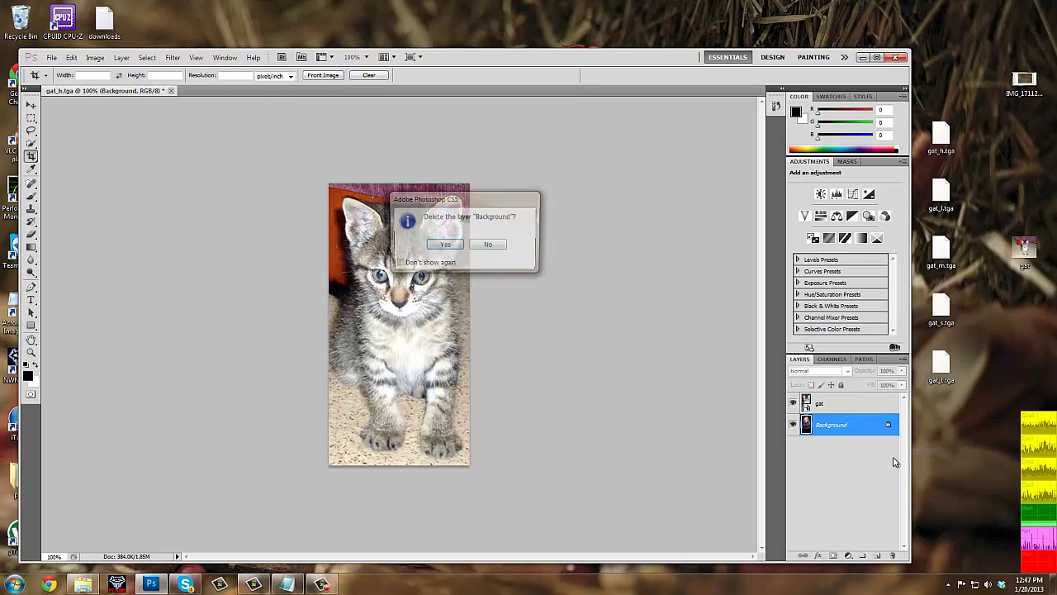
{"action": "left_click", "coordinate": [443, 246]}
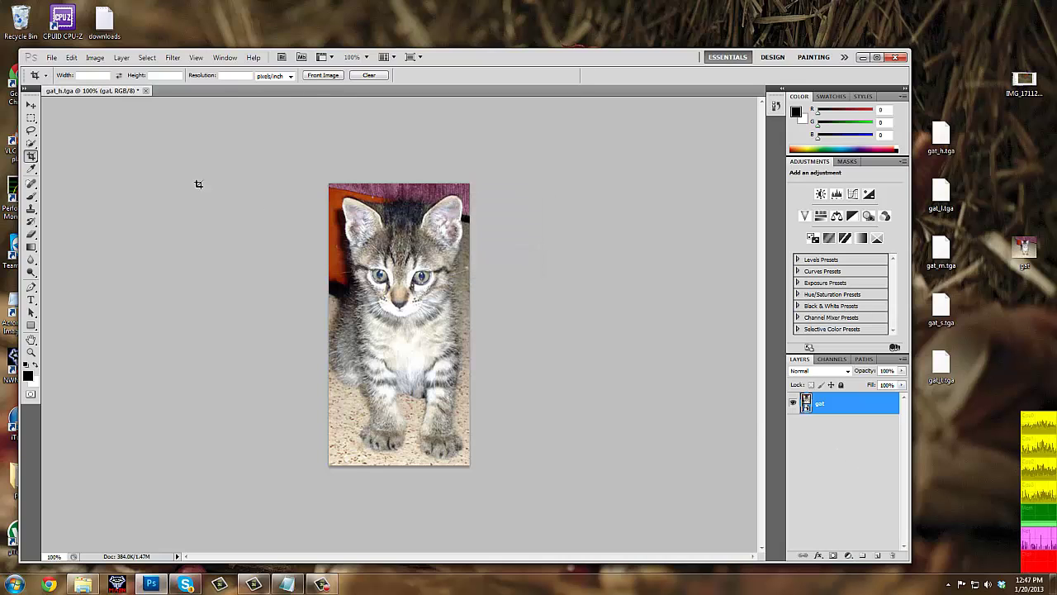
Save the kitten portrait in Targa format to the desktop as gat_h.tga, replacing the existing file
{"action": "left_click", "coordinate": [49, 58]}
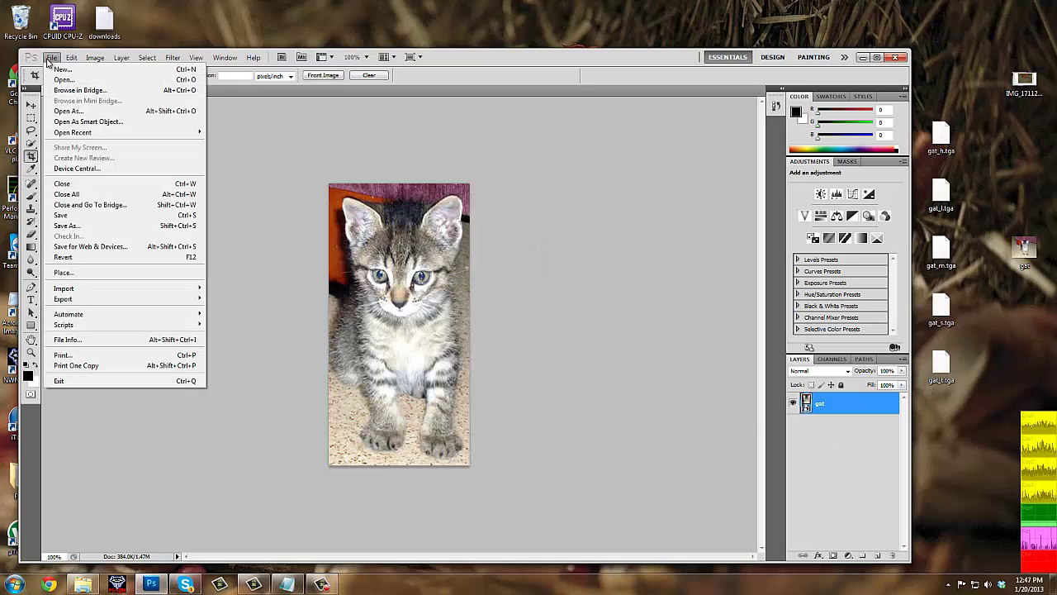
{"action": "left_click", "coordinate": [68, 216]}
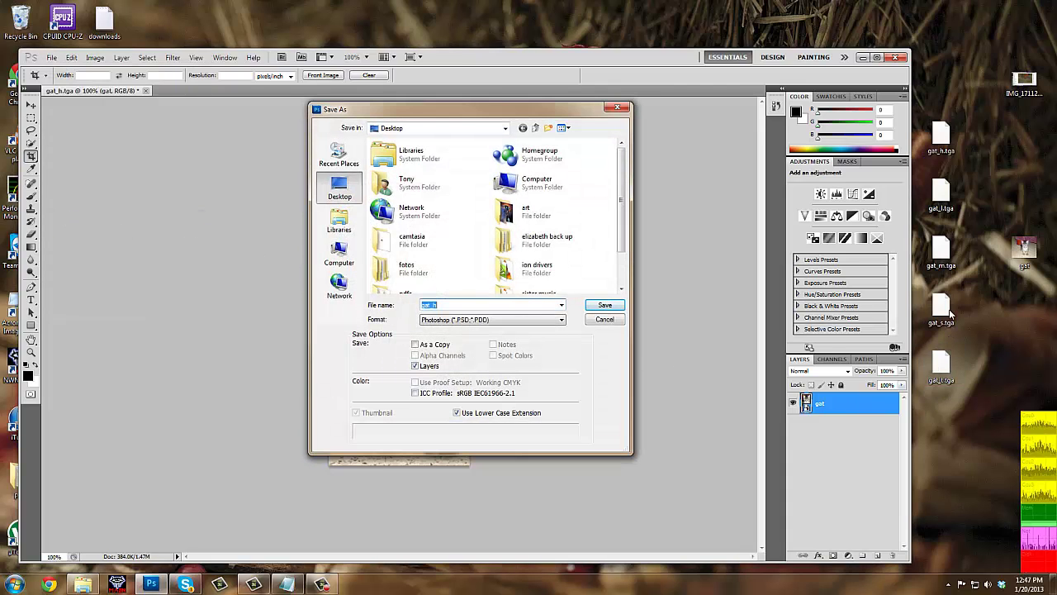
{"action": "left_click", "coordinate": [561, 321]}
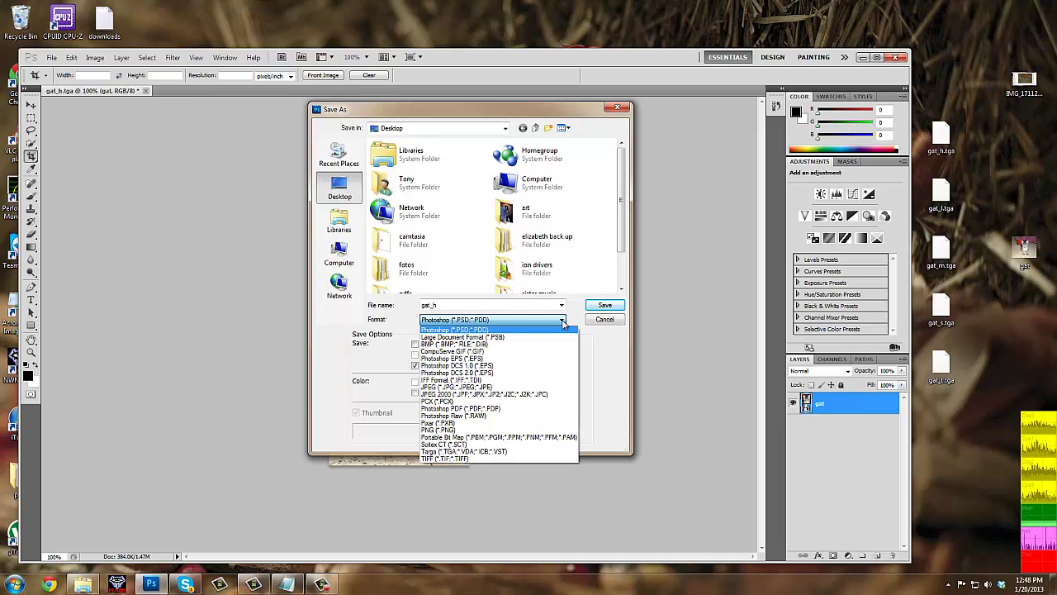
{"action": "left_click", "coordinate": [497, 452]}
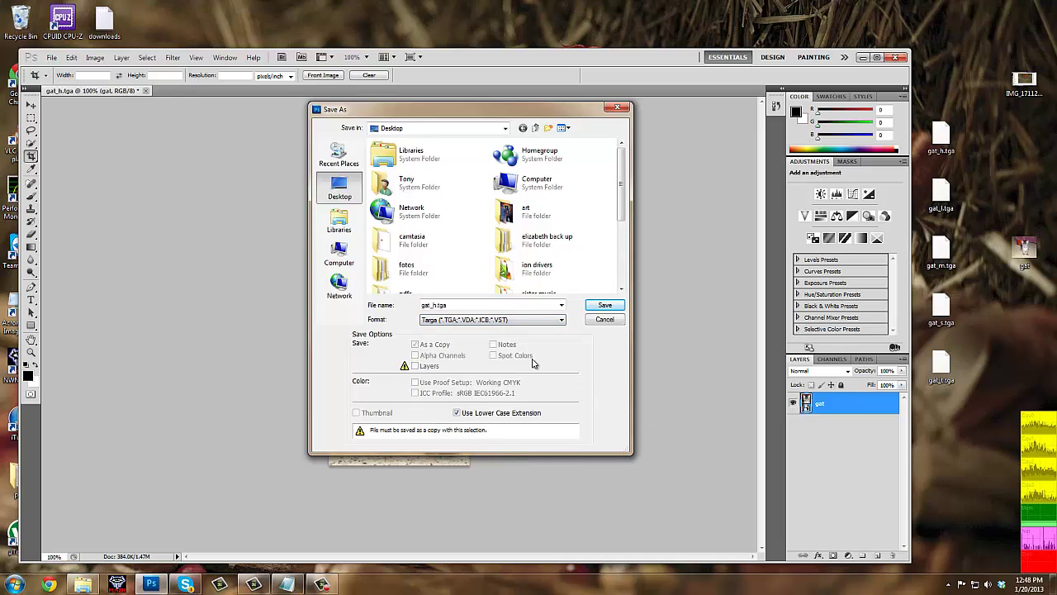
{"action": "left_click", "coordinate": [606, 306]}
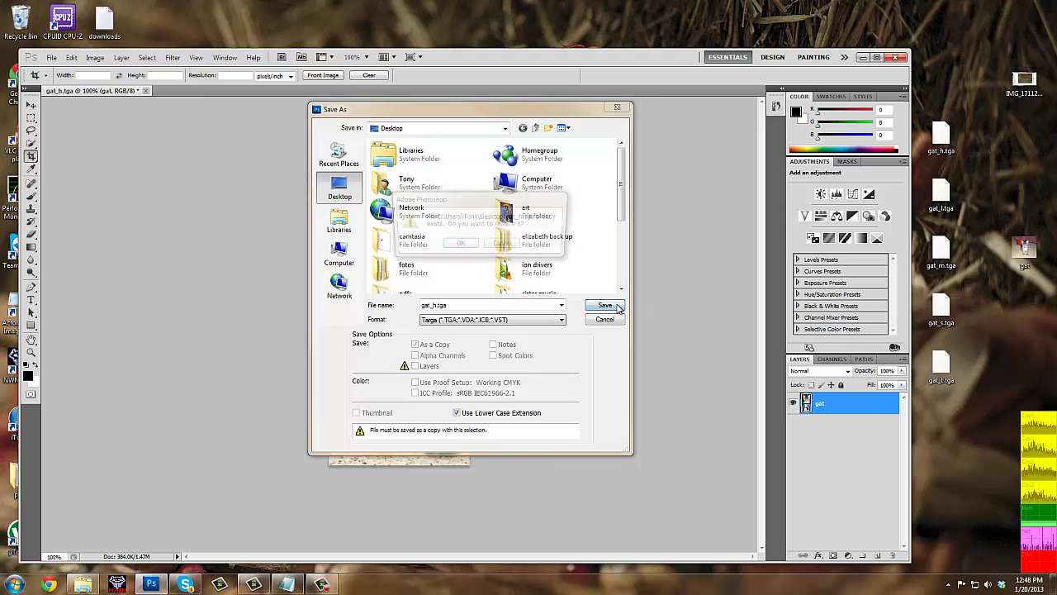
{"action": "left_click", "coordinate": [460, 245]}
{"action": "left_click", "coordinate": [546, 194]}
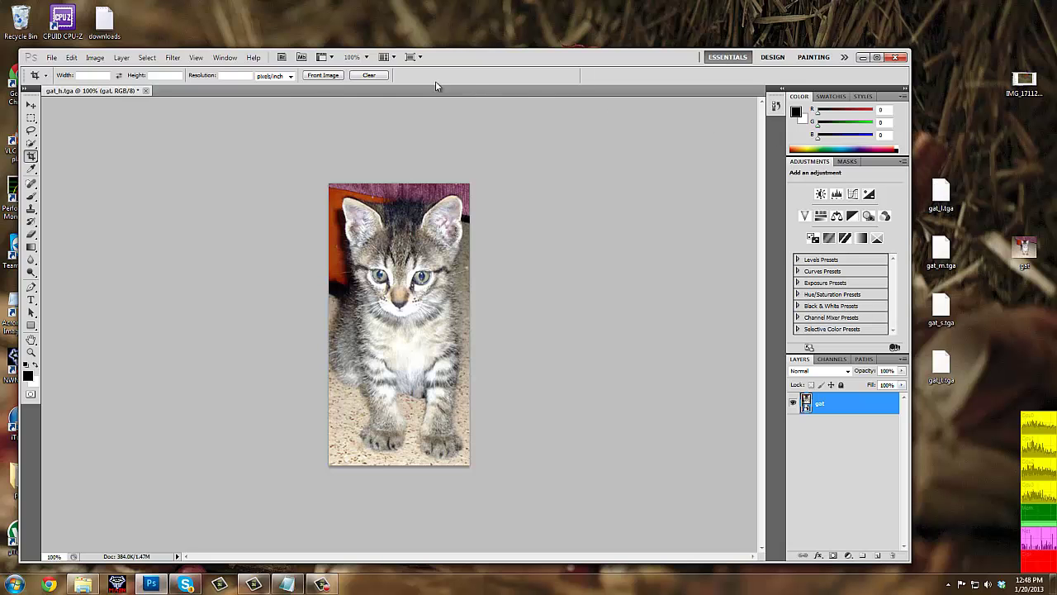
Check the saved gat_h.tga file on the desktop, and close its document without saving changes again
{"action": "left_click_drag", "start_coordinate": [446, 60], "coordinate": [445, 230]}
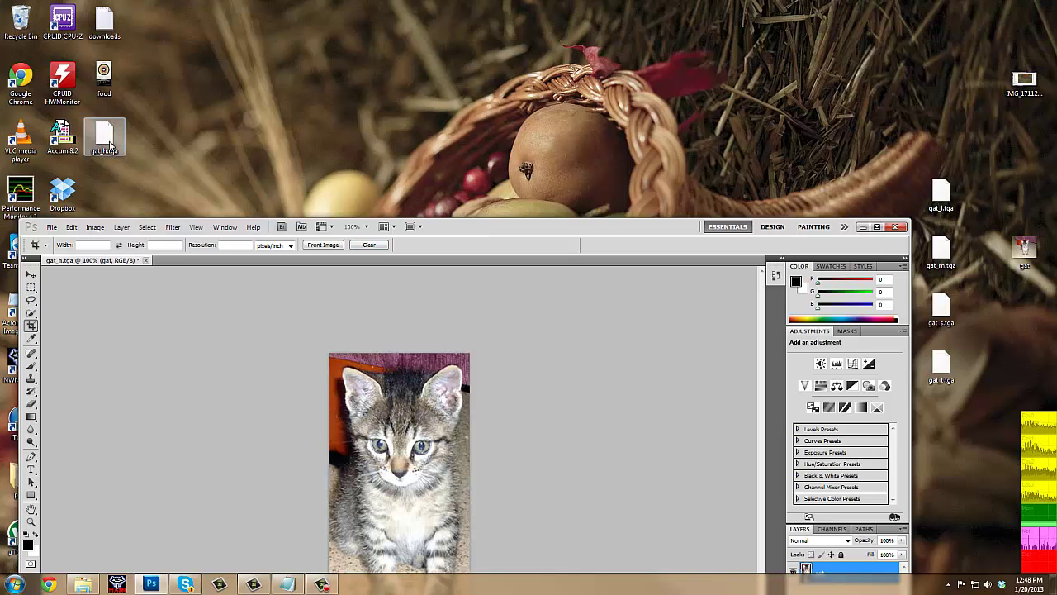
{"action": "left_click_drag", "start_coordinate": [465, 229], "coordinate": [457, 69]}
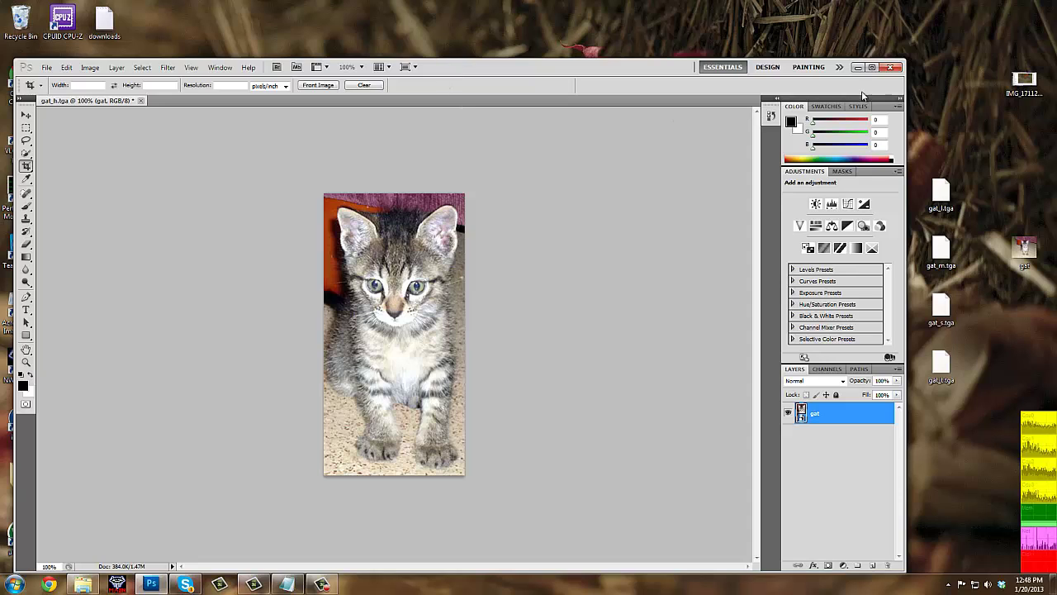
{"action": "left_click", "coordinate": [143, 101]}
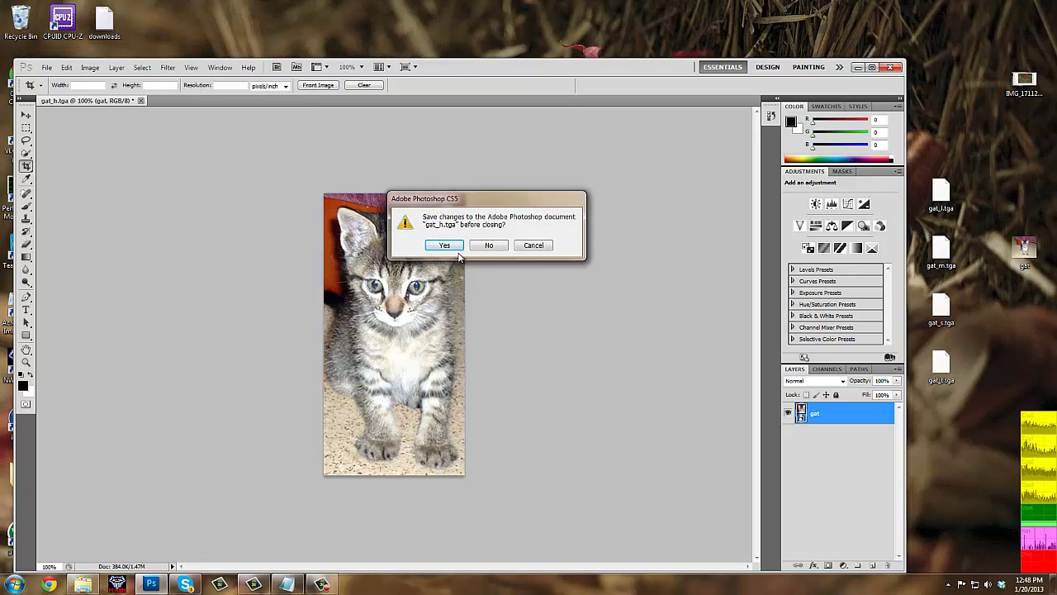
{"action": "left_click", "coordinate": [484, 246]}
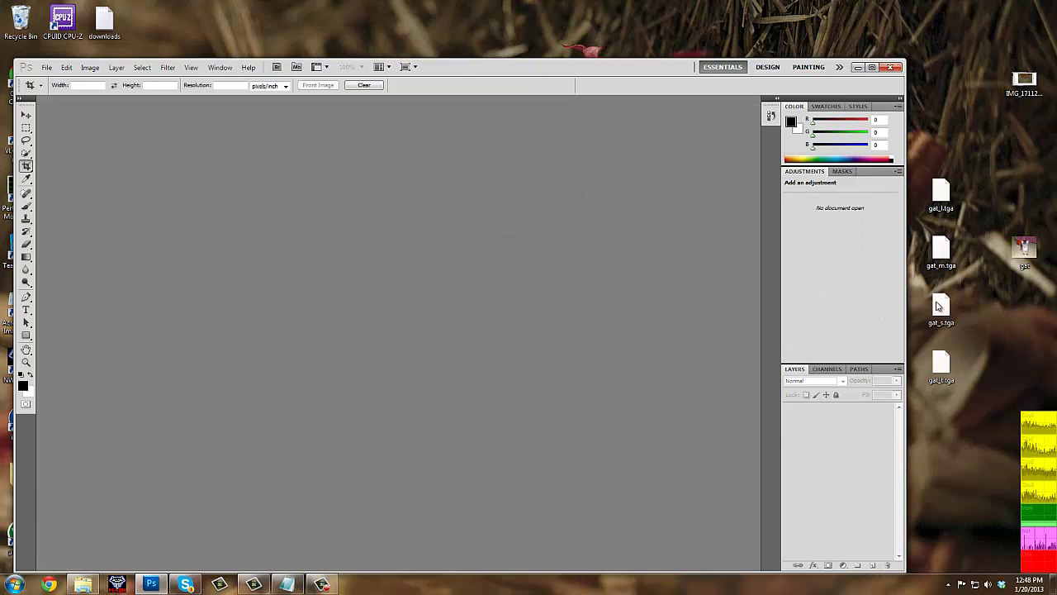
Open gat_l.tga and place the gat kitten picture in it at about 63% width and 70% height, covering the whole canvas
{"action": "left_click_drag", "start_coordinate": [958, 213], "coordinate": [372, 275]}
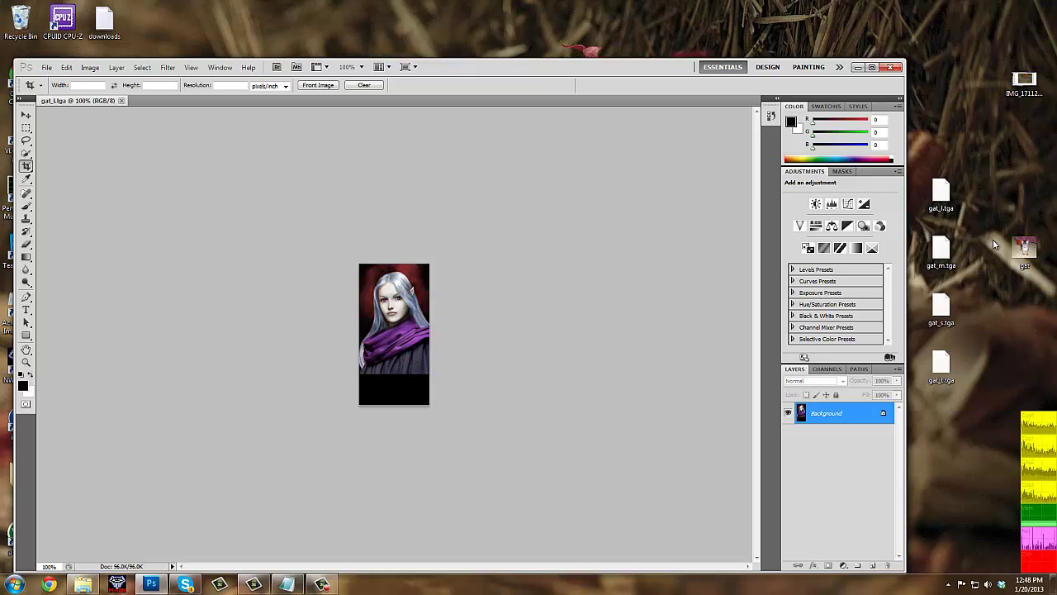
{"action": "left_click_drag", "start_coordinate": [1024, 248], "coordinate": [583, 307]}
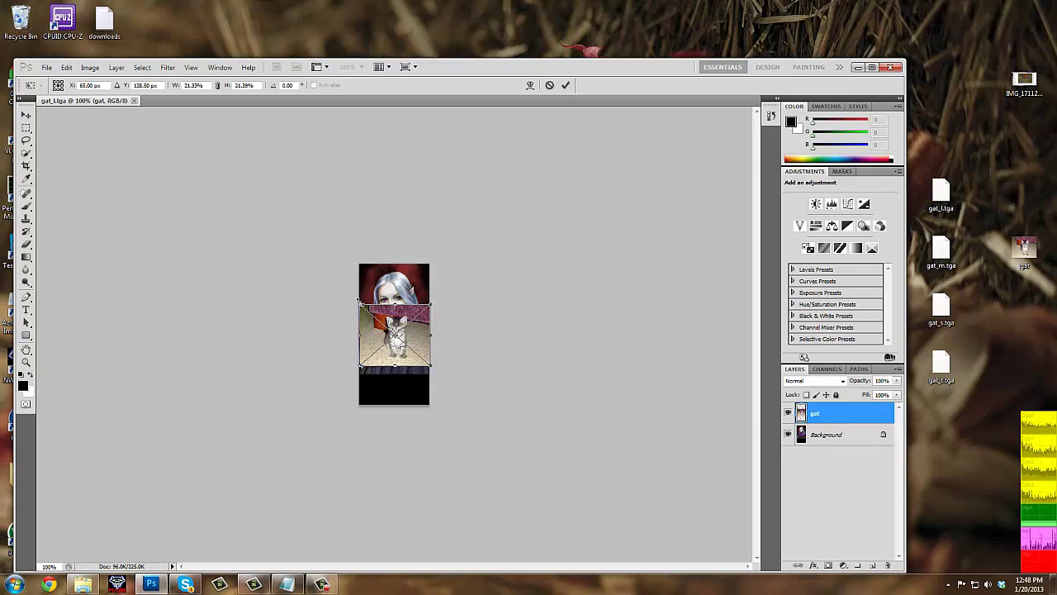
{"action": "left_click_drag", "start_coordinate": [358, 300], "coordinate": [288, 227]}
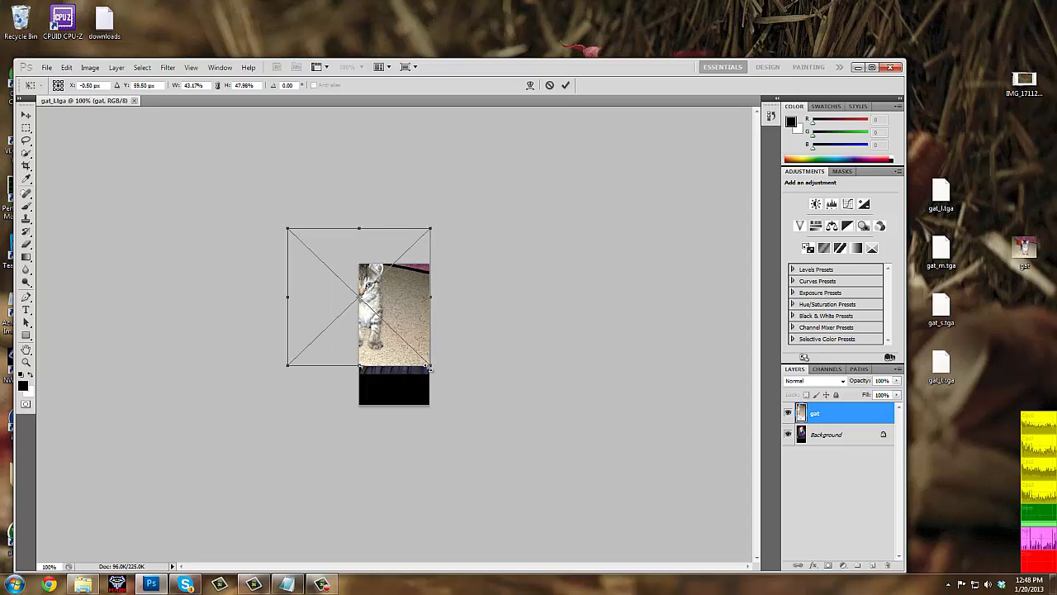
{"action": "left_click_drag", "start_coordinate": [429, 366], "coordinate": [496, 427]}
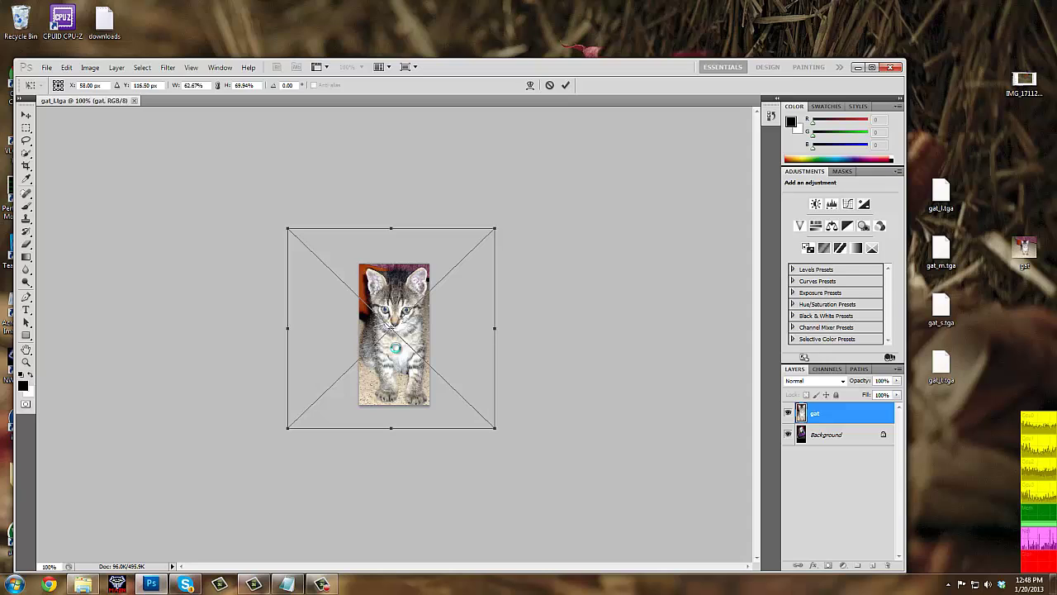
{"action": "key", "text": "c"}
Delete the Background layer with the elf portrait from gat_l.tga
{"action": "right_click", "coordinate": [844, 435]}
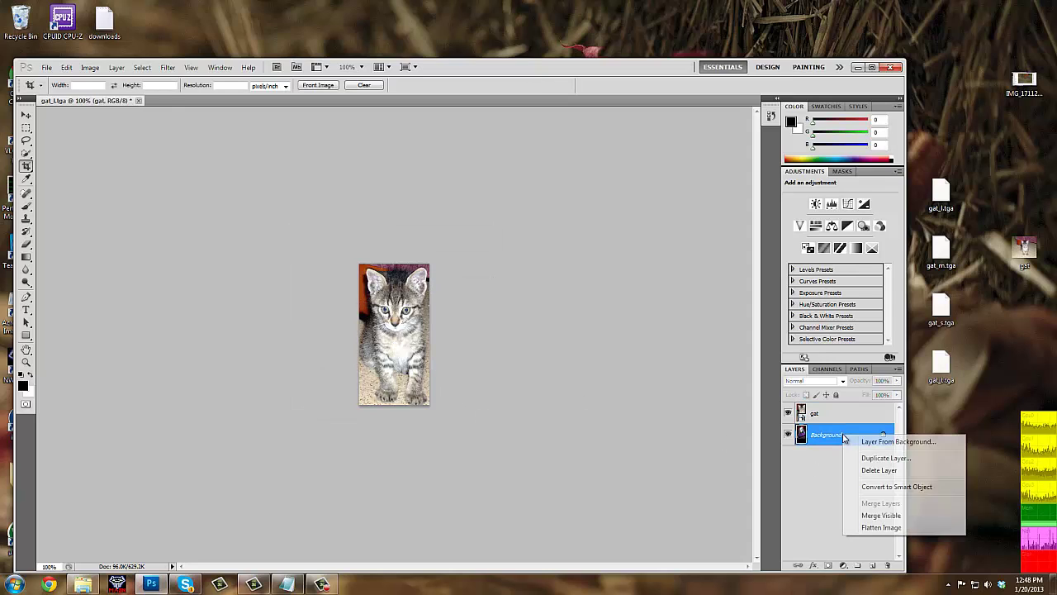
{"action": "left_click", "coordinate": [869, 471]}
{"action": "left_click", "coordinate": [438, 245]}
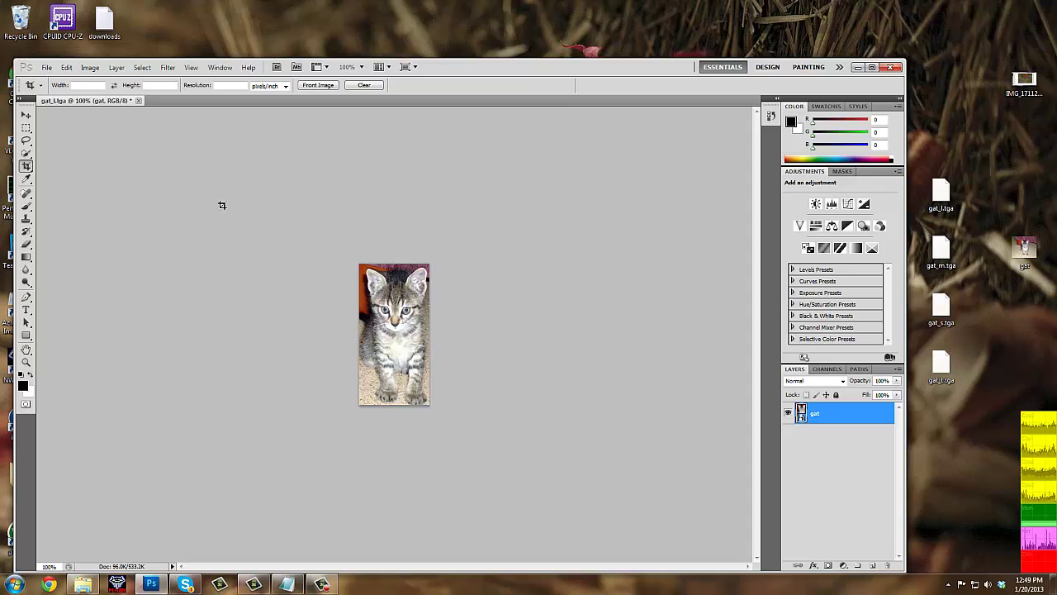
Save the portrait in Targa format at 24 bits/pixel over gat_l.tga, and close the document without saving changes again
{"action": "left_click", "coordinate": [47, 69]}
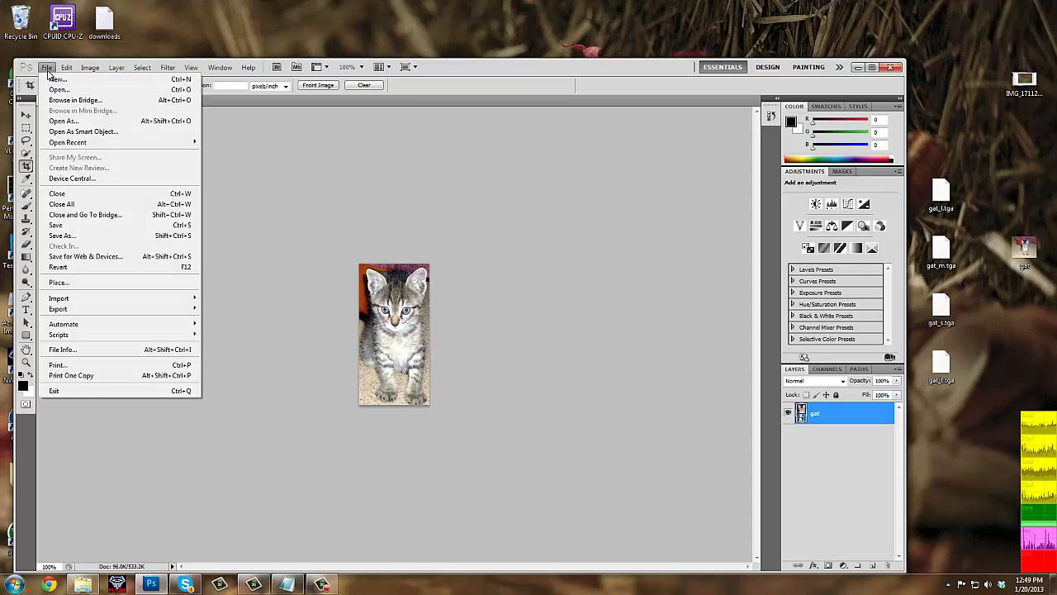
{"action": "left_click", "coordinate": [60, 227]}
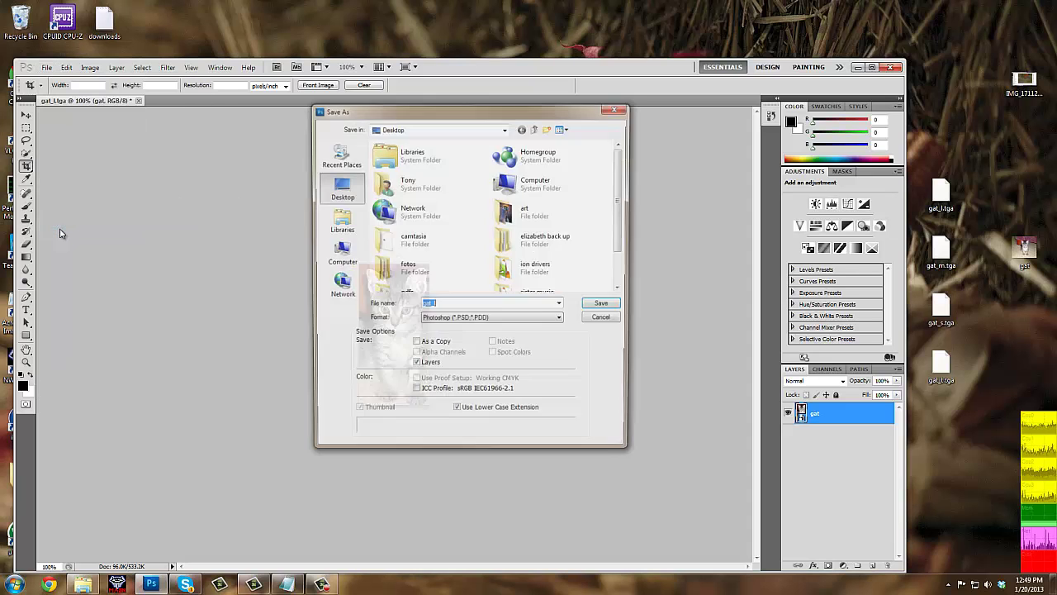
{"action": "left_click", "coordinate": [561, 322]}
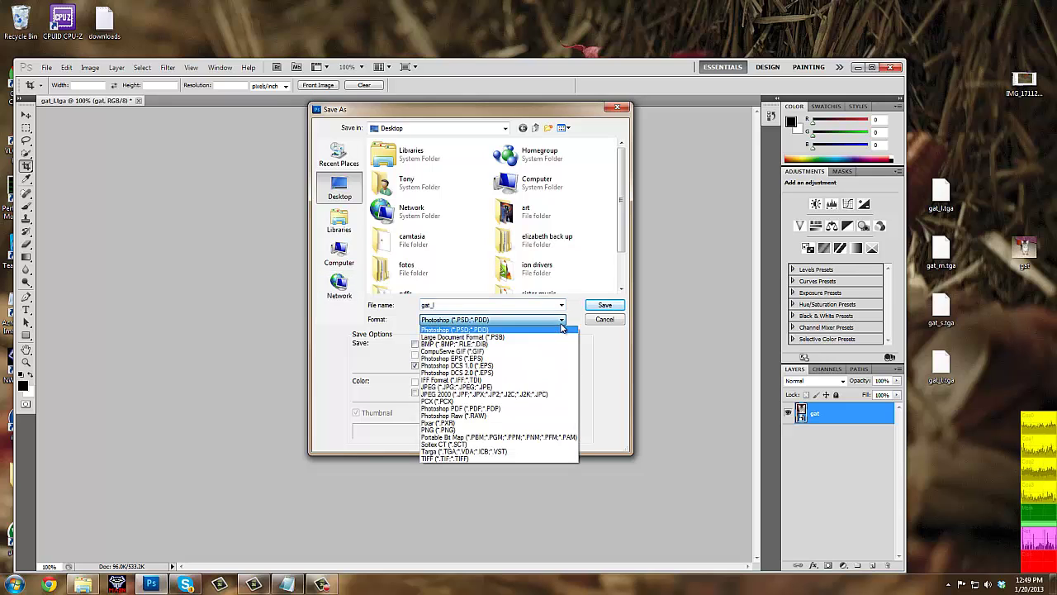
{"action": "left_click", "coordinate": [447, 452]}
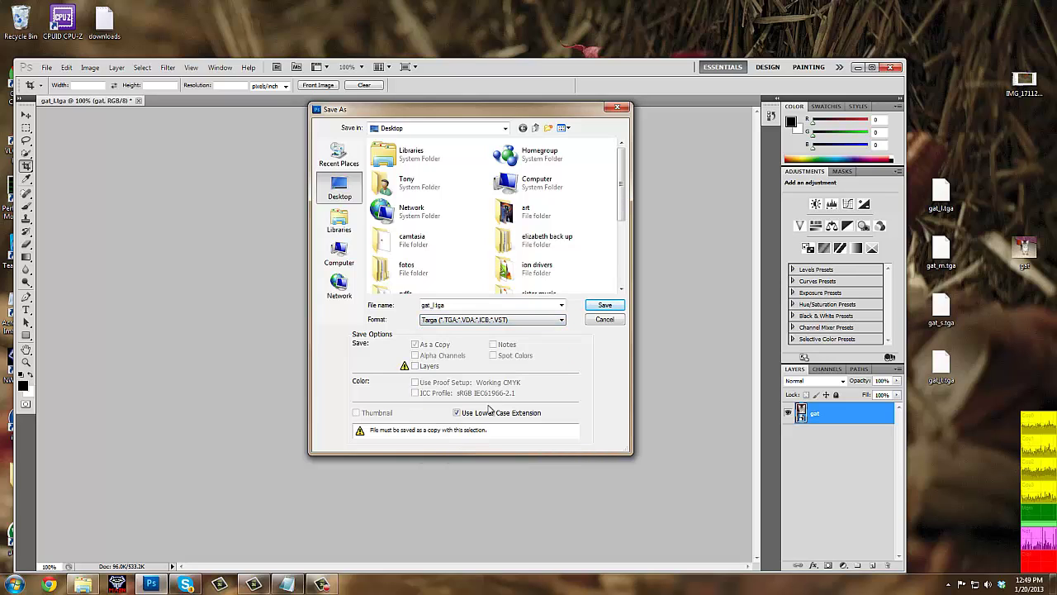
{"action": "left_click", "coordinate": [599, 308]}
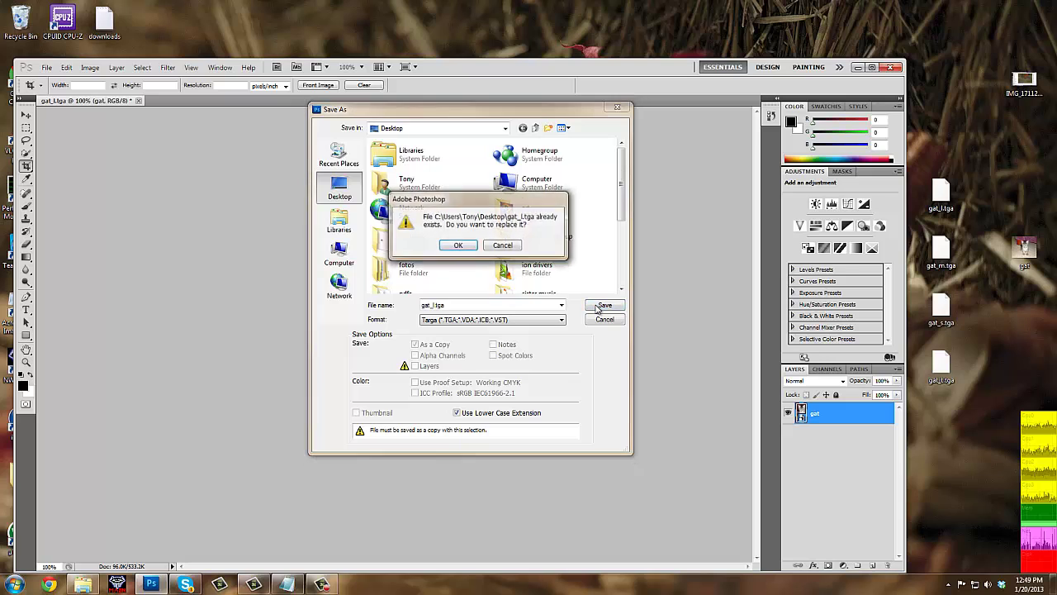
{"action": "left_click", "coordinate": [458, 247]}
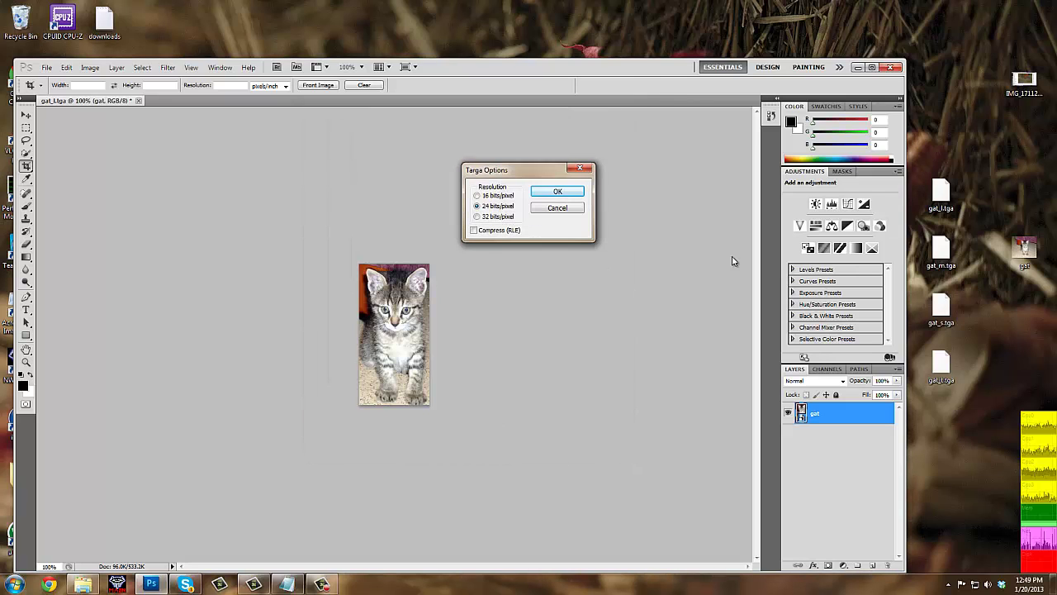
{"action": "left_click", "coordinate": [565, 195]}
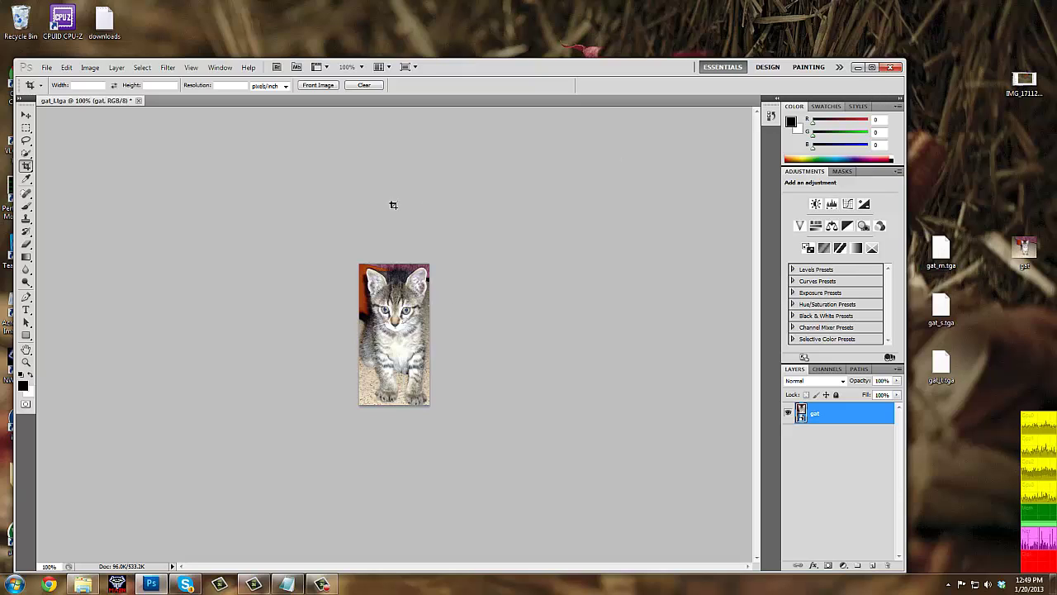
{"action": "left_click", "coordinate": [137, 100]}
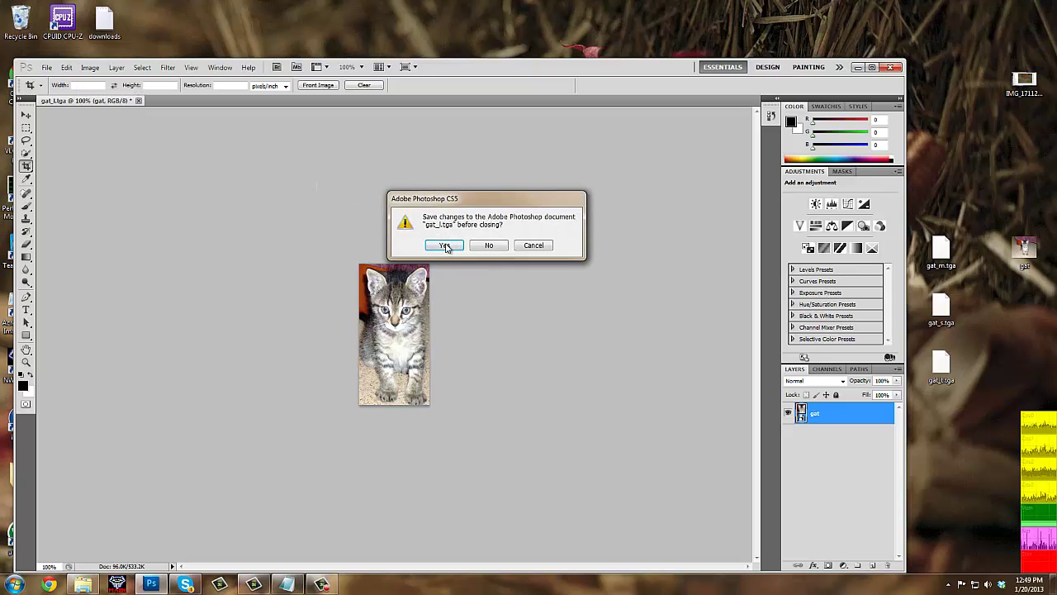
{"action": "left_click", "coordinate": [485, 246]}
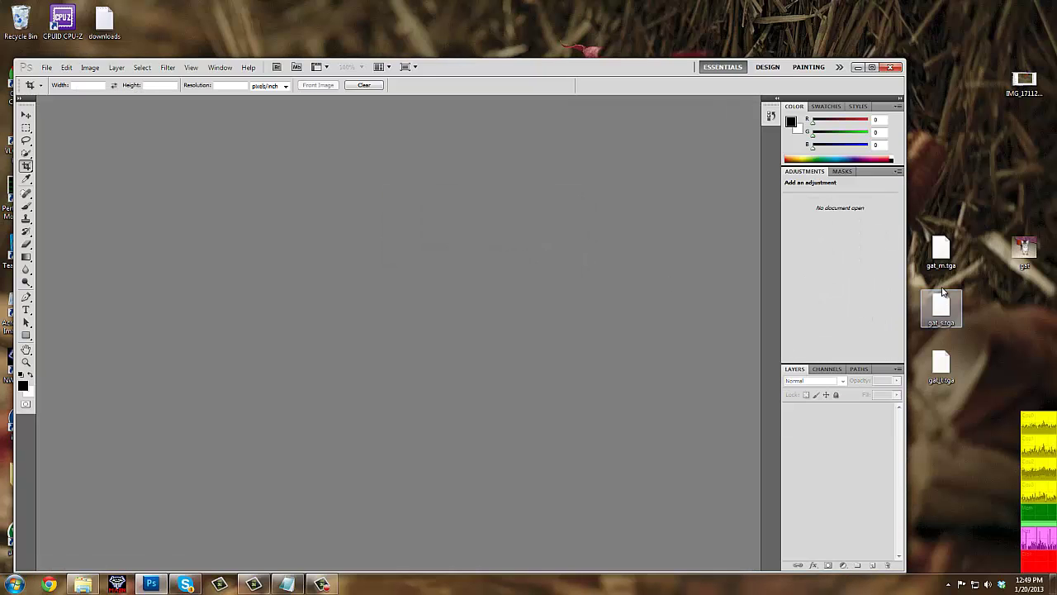
Open gat_m.tga, place the gat kitten picture in it and stretch it to about 28% width and 41% height, covering the canvas
{"action": "left_click_drag", "start_coordinate": [943, 256], "coordinate": [398, 295]}
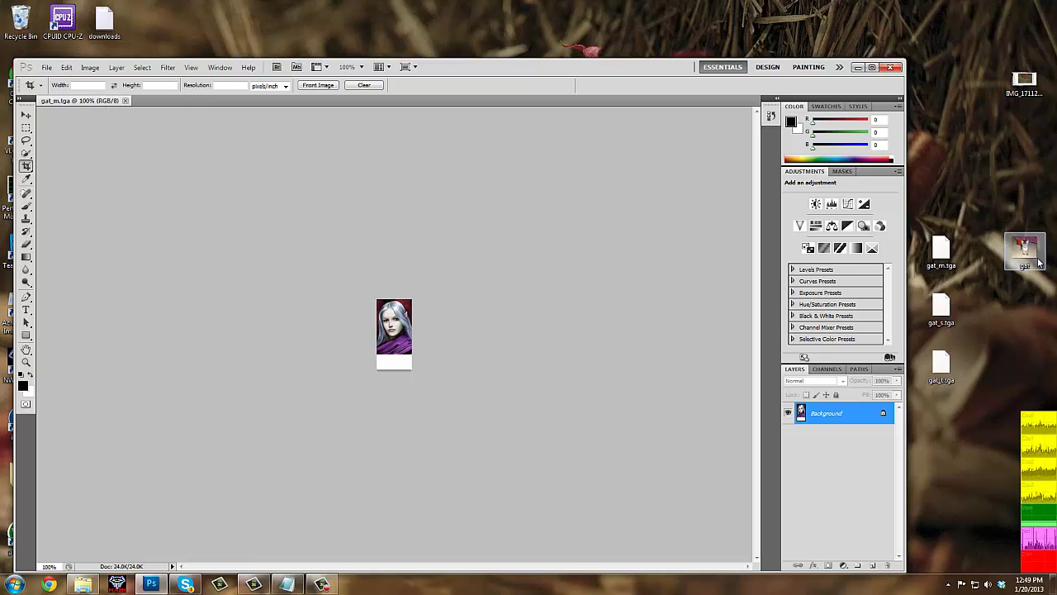
{"action": "left_click_drag", "start_coordinate": [1024, 248], "coordinate": [535, 328]}
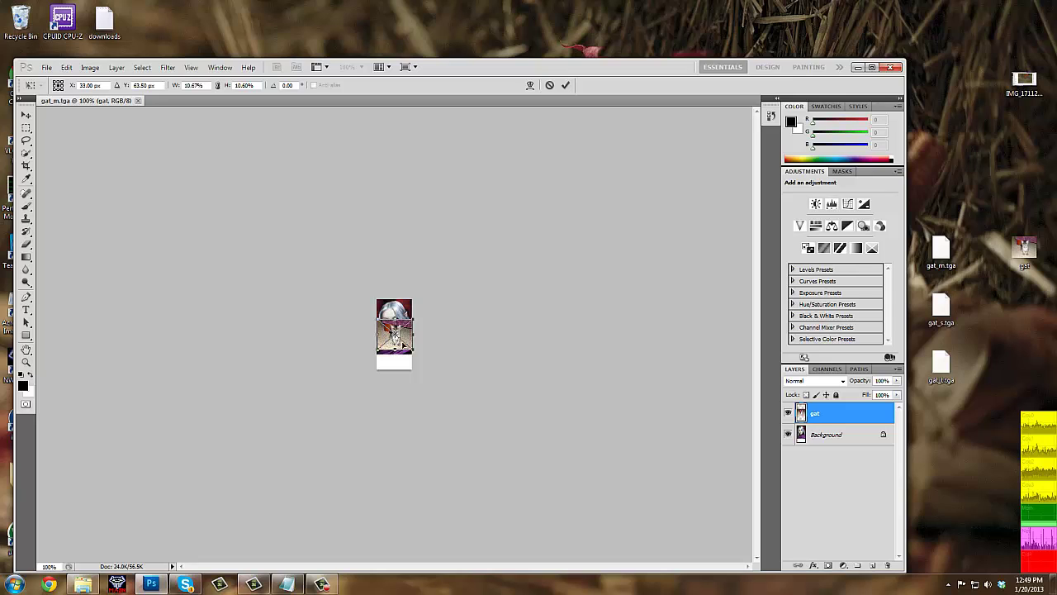
{"action": "left_click_drag", "start_coordinate": [377, 319], "coordinate": [353, 286]}
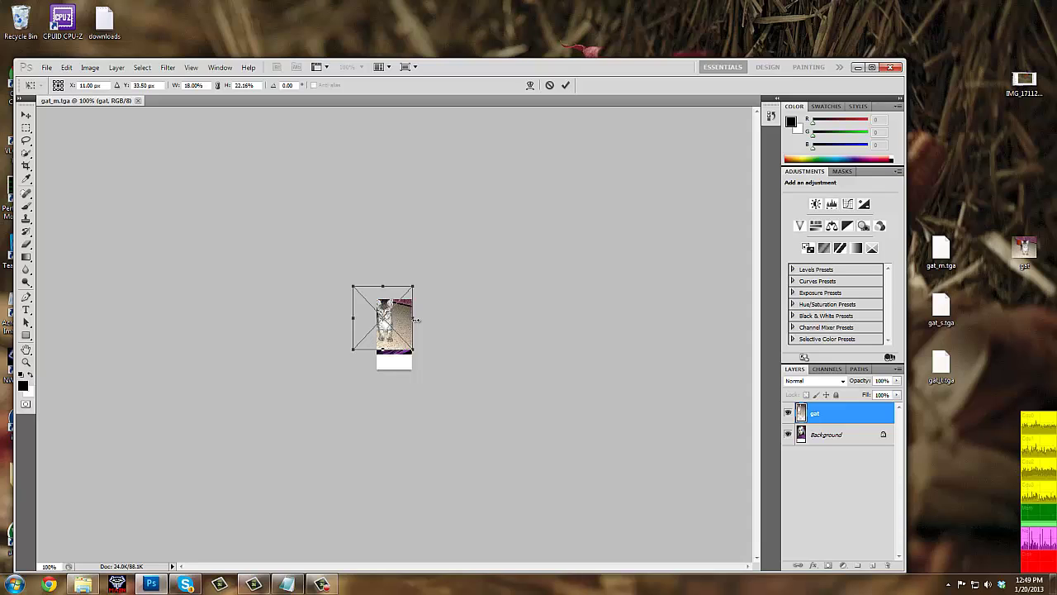
{"action": "left_click_drag", "start_coordinate": [416, 320], "coordinate": [438, 319]}
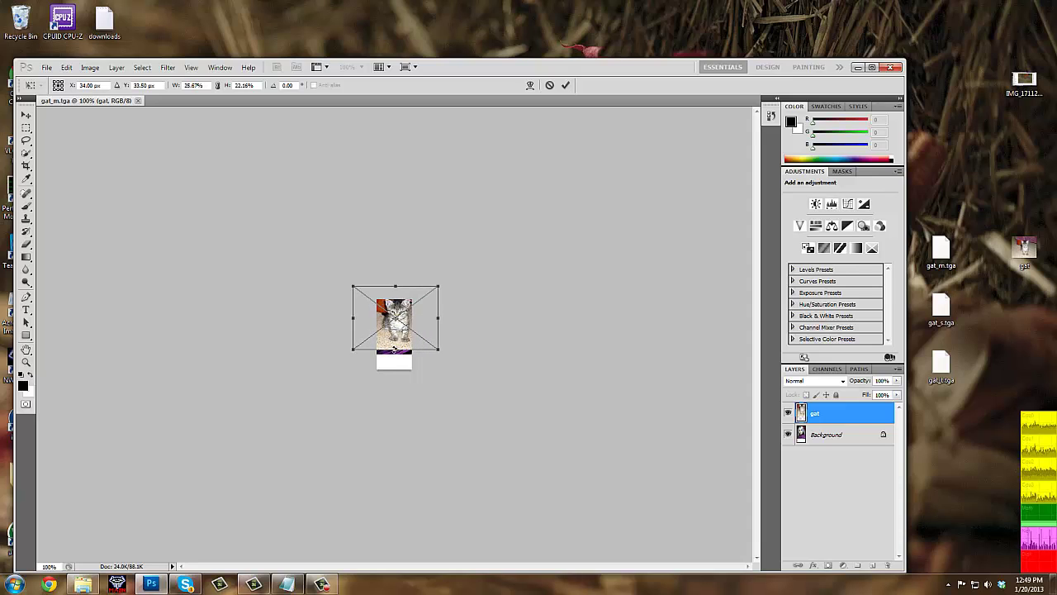
{"action": "left_click_drag", "start_coordinate": [395, 348], "coordinate": [387, 404]}
{"action": "left_click_drag", "start_coordinate": [354, 345], "coordinate": [346, 345]}
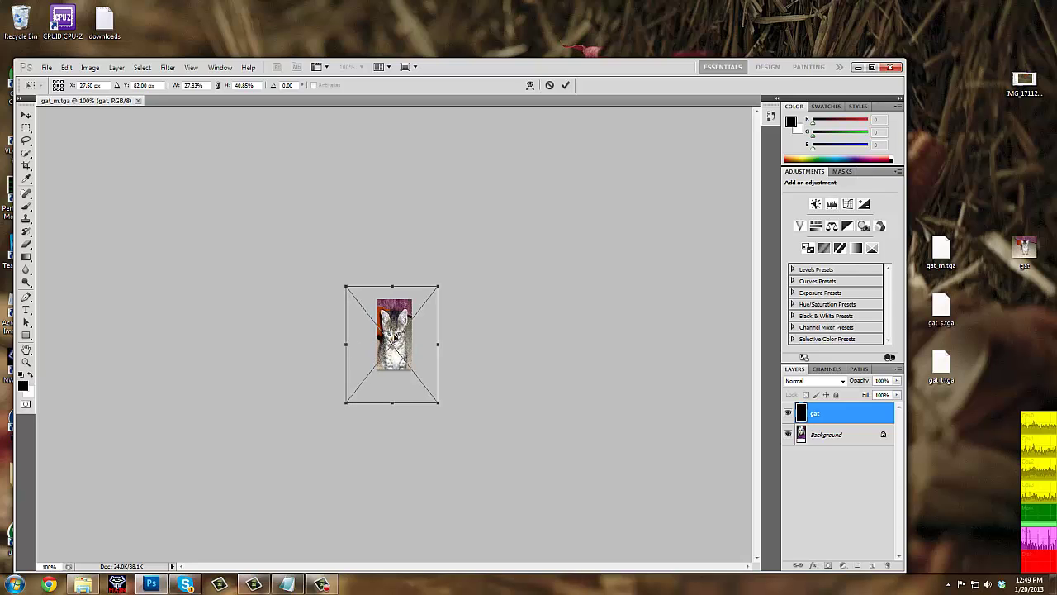
Enlarge the placed kitten picture to about 36% width and 45% height, with the face roughly centred, and commit the placement
{"action": "left_click_drag", "start_coordinate": [439, 347], "coordinate": [454, 344]}
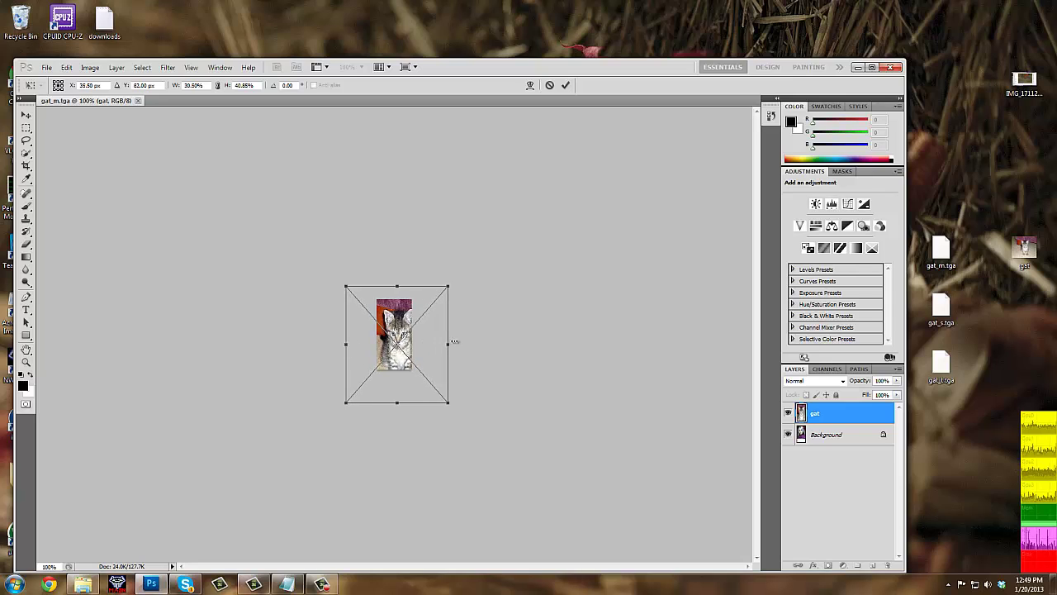
{"action": "left_click_drag", "start_coordinate": [341, 345], "coordinate": [329, 347]}
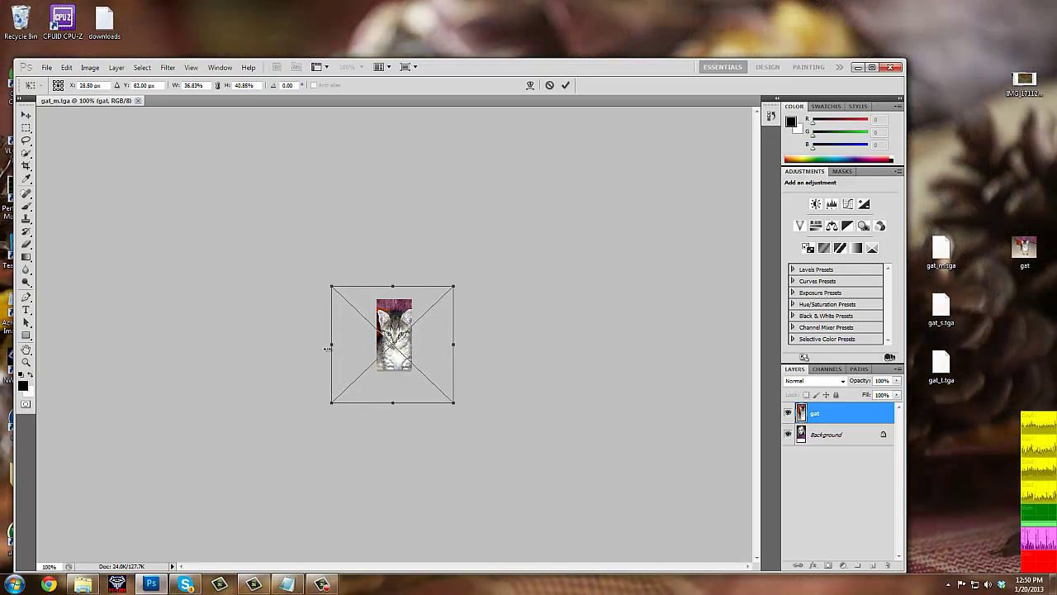
{"action": "left_click_drag", "start_coordinate": [393, 287], "coordinate": [387, 276]}
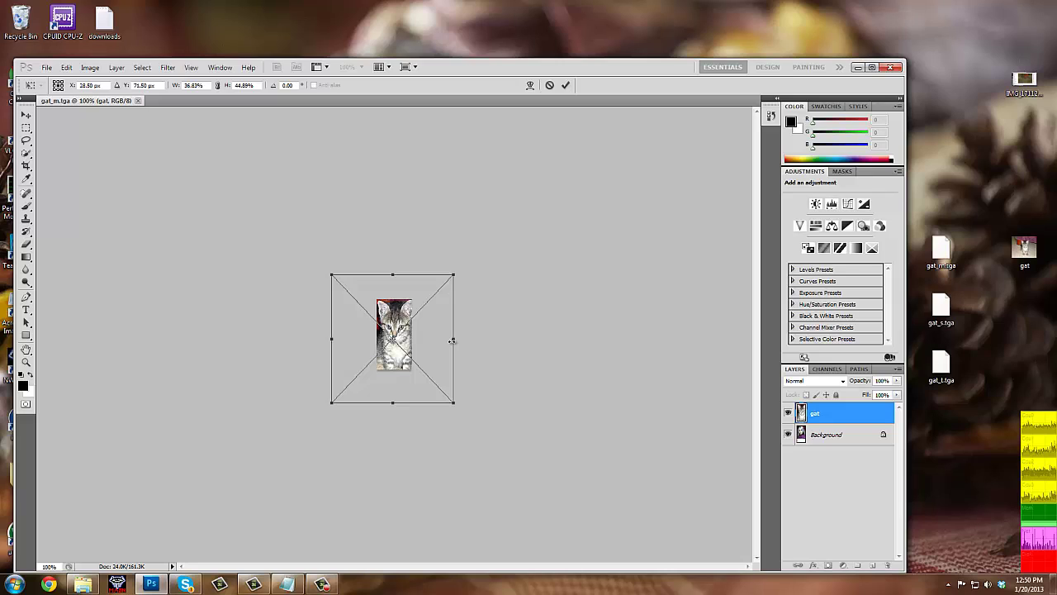
{"action": "left_click_drag", "start_coordinate": [451, 340], "coordinate": [452, 340]}
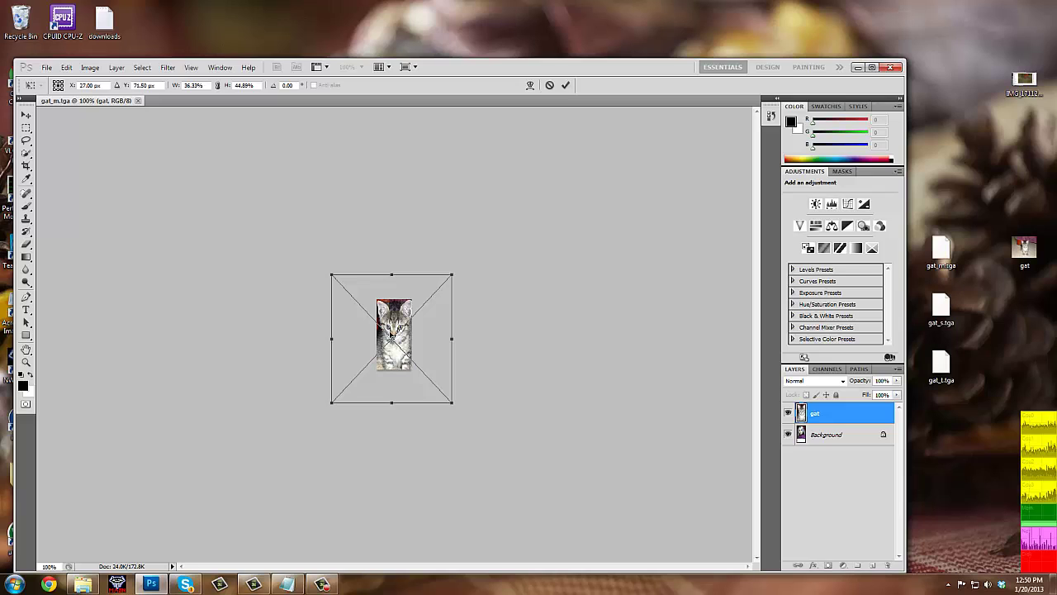
{"action": "key", "text": "Return"}
{"action": "key", "text": "c"}
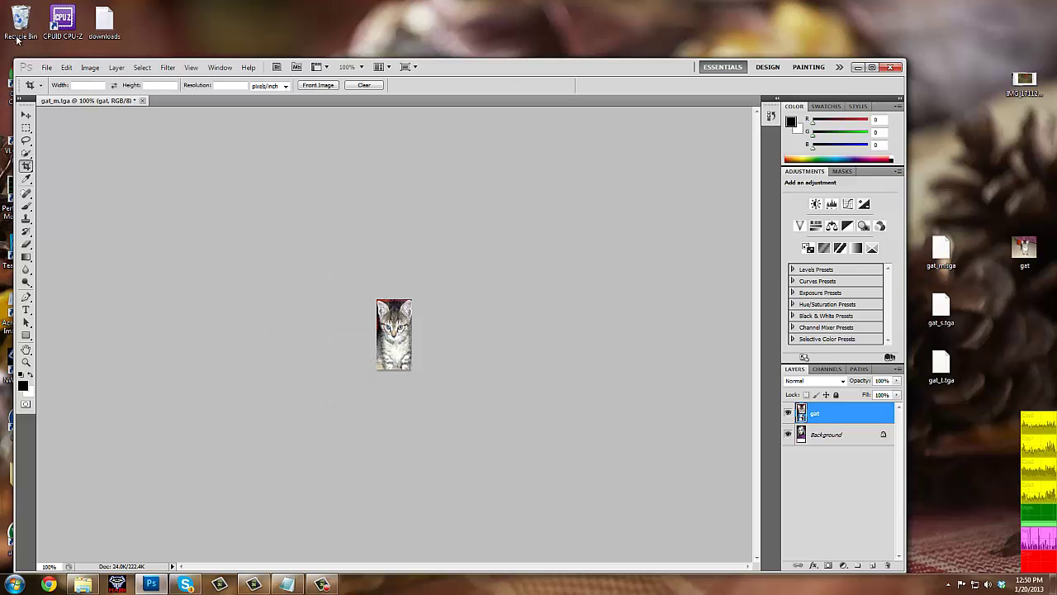
Save the portrait in Targa format at 24 bits/pixel over gat_m.tga, and close the document without saving changes again
{"action": "left_click", "coordinate": [47, 67]}
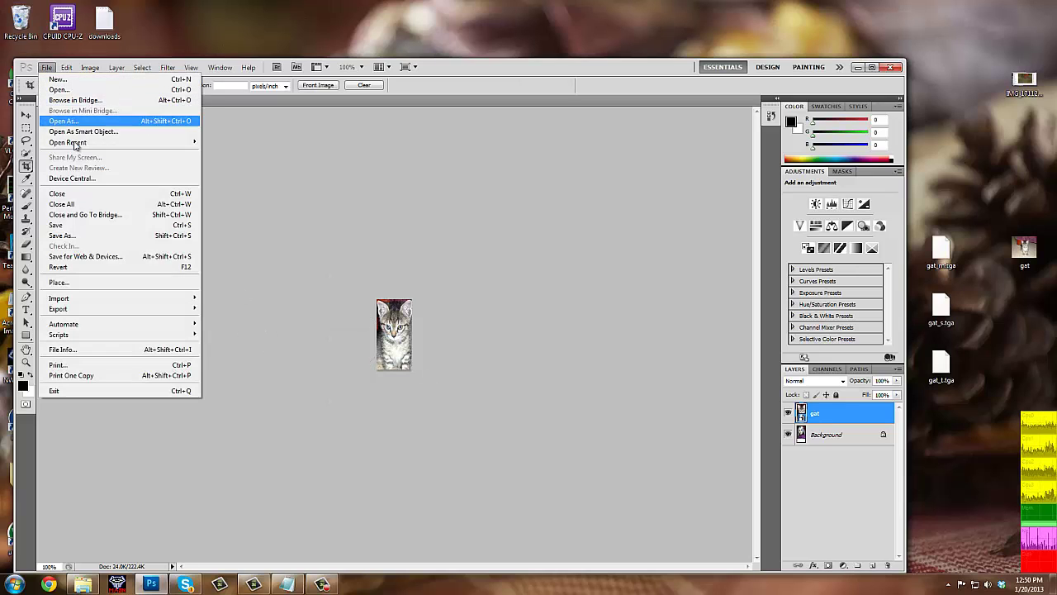
{"action": "left_click", "coordinate": [86, 226]}
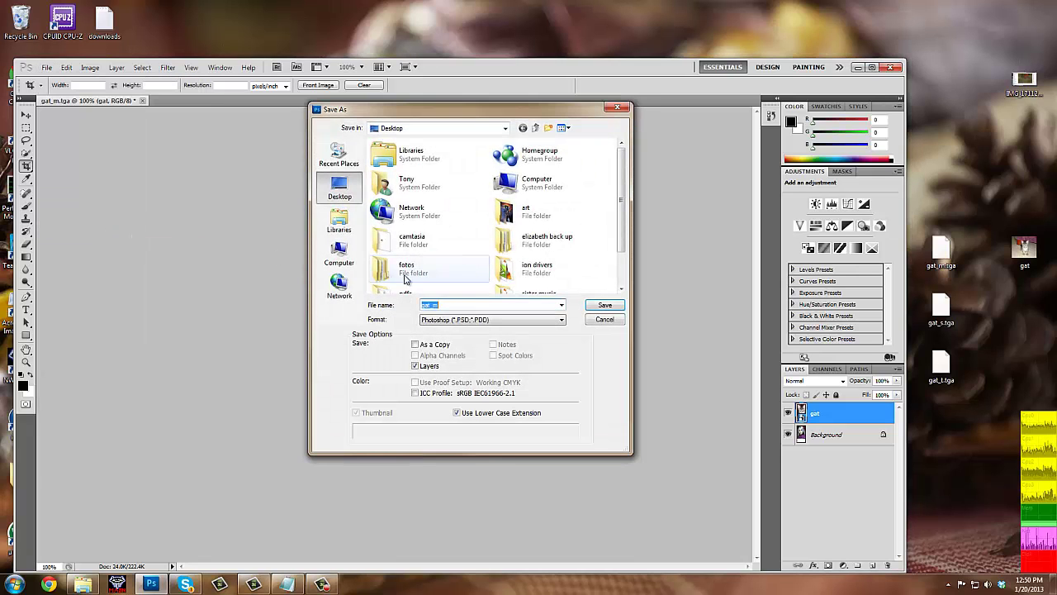
{"action": "left_click", "coordinate": [562, 321]}
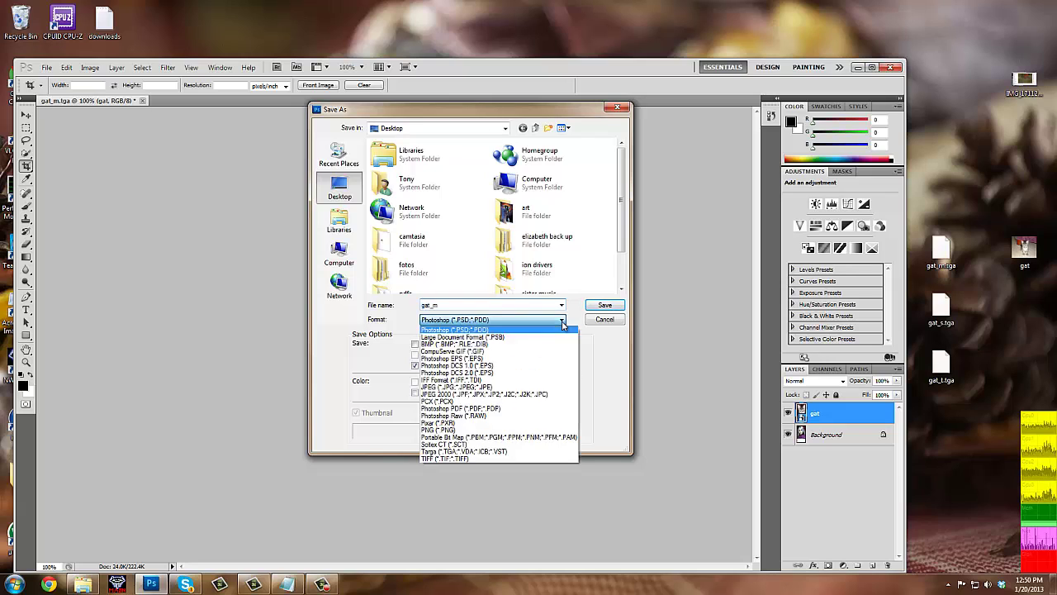
{"action": "left_click", "coordinate": [486, 454]}
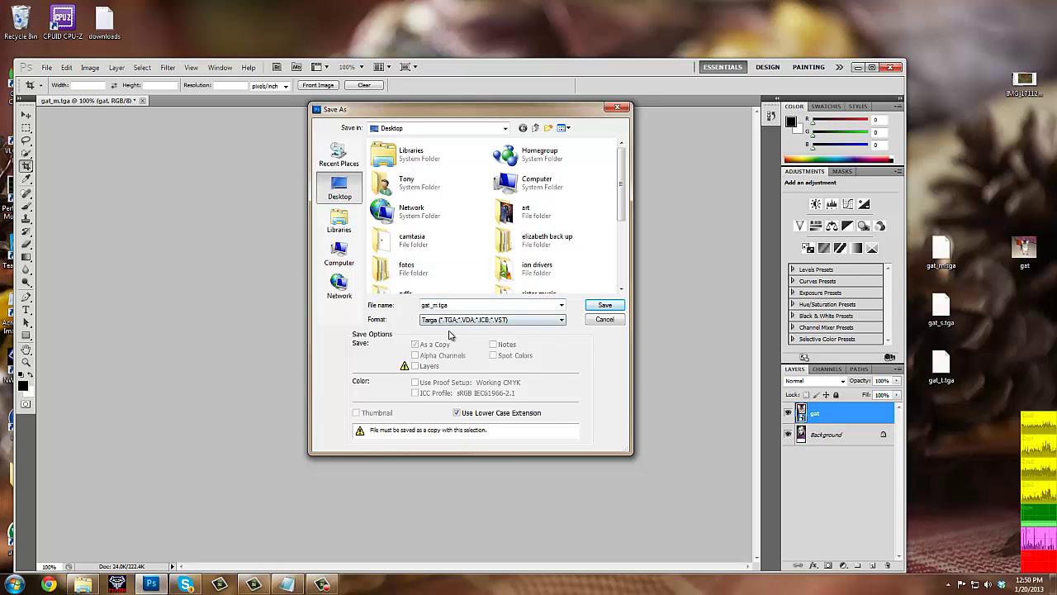
{"action": "left_click", "coordinate": [604, 306]}
{"action": "left_click", "coordinate": [460, 245]}
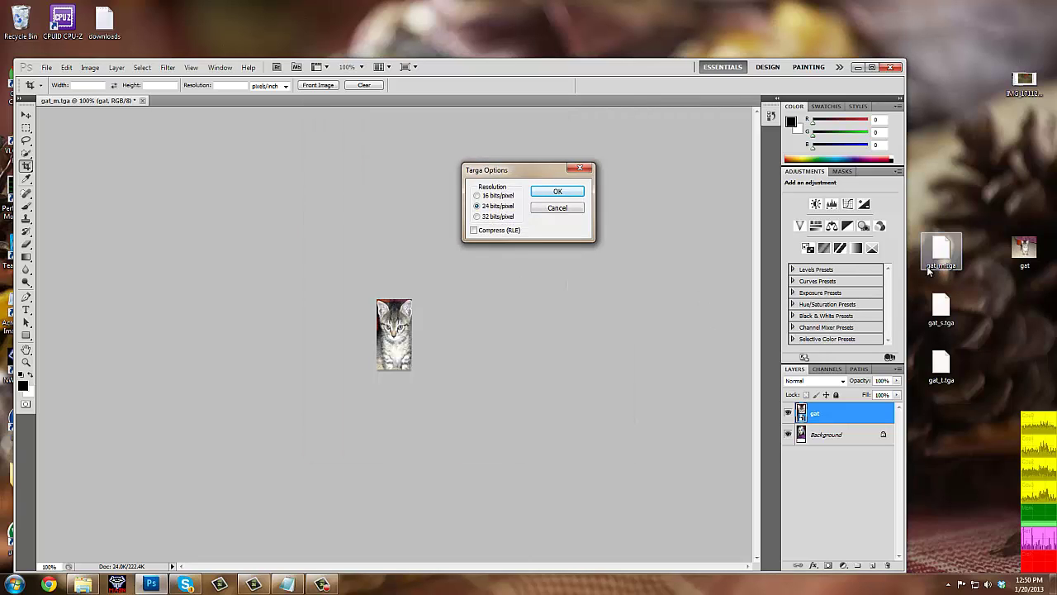
{"action": "left_click", "coordinate": [553, 193]}
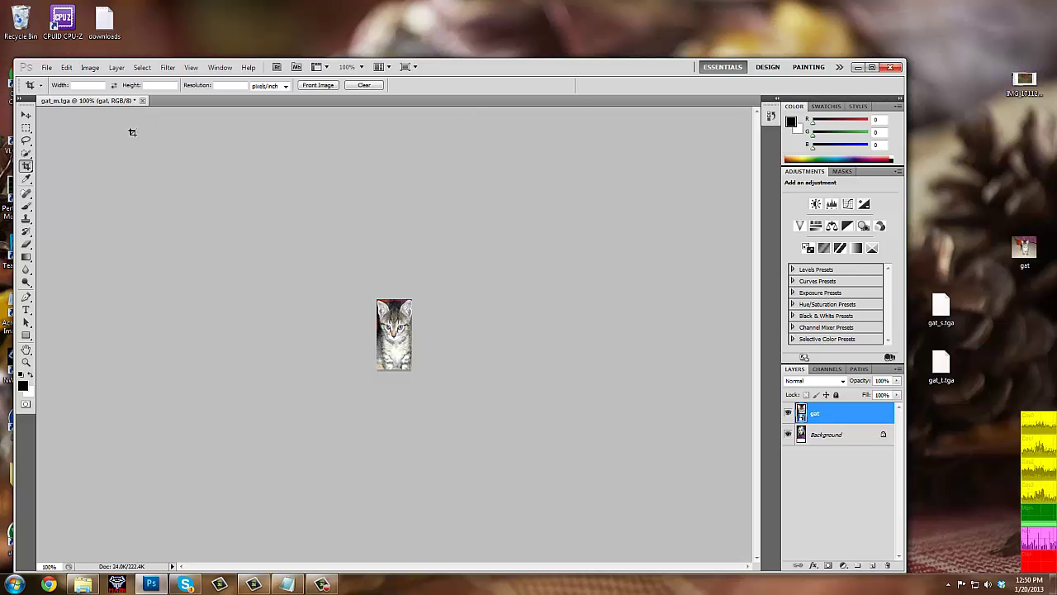
{"action": "left_click", "coordinate": [143, 101]}
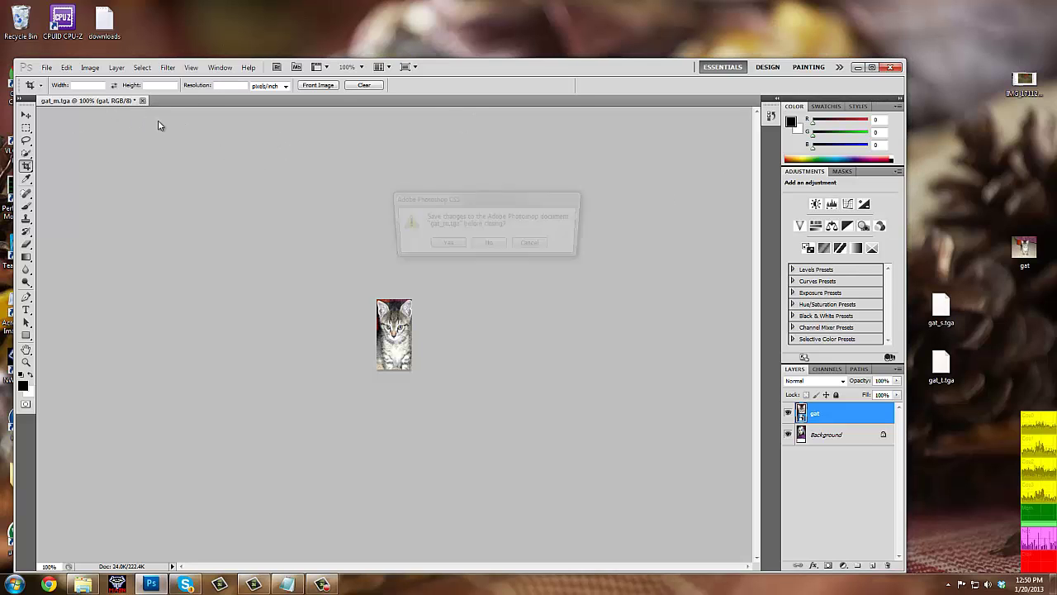
{"action": "left_click", "coordinate": [488, 245]}
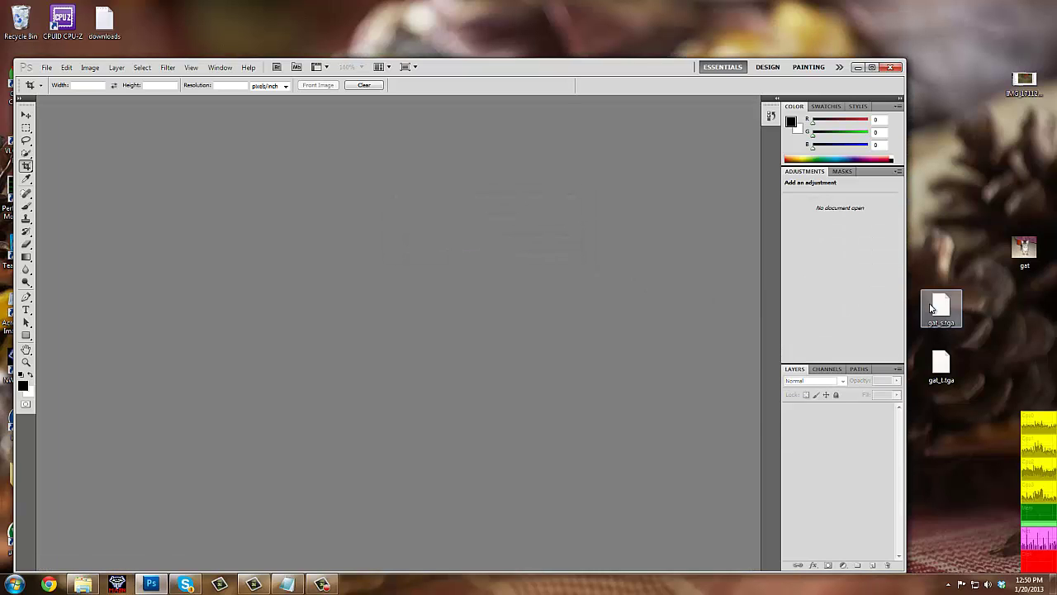
Open gat_s.tga, place the gat kitten picture in it, stretch it to about 23% width and 34% height, and commit the placement
{"action": "left_click_drag", "start_coordinate": [938, 311], "coordinate": [427, 318]}
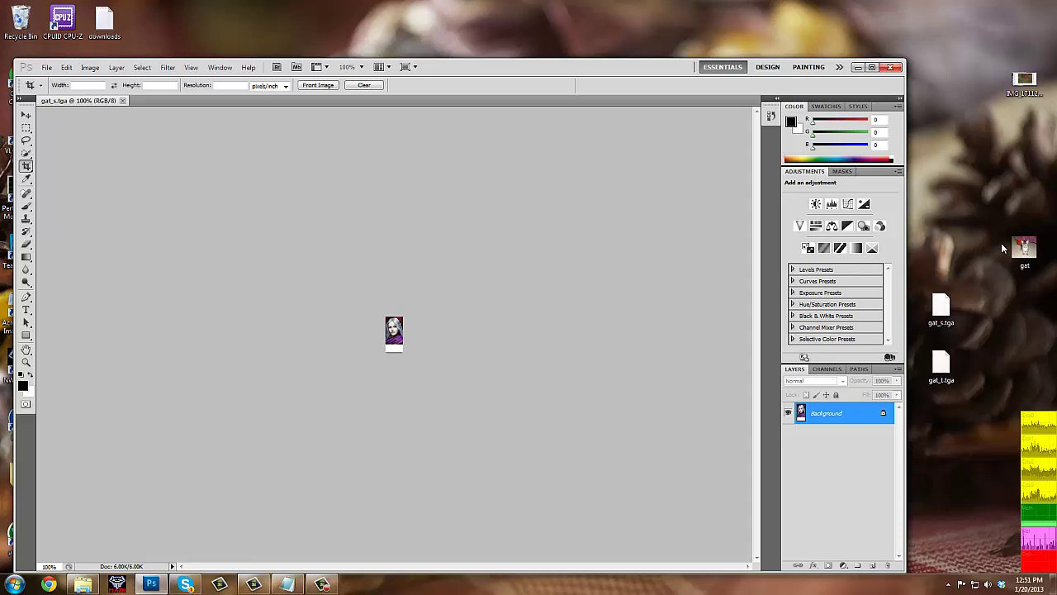
{"action": "left_click_drag", "start_coordinate": [1019, 245], "coordinate": [522, 302]}
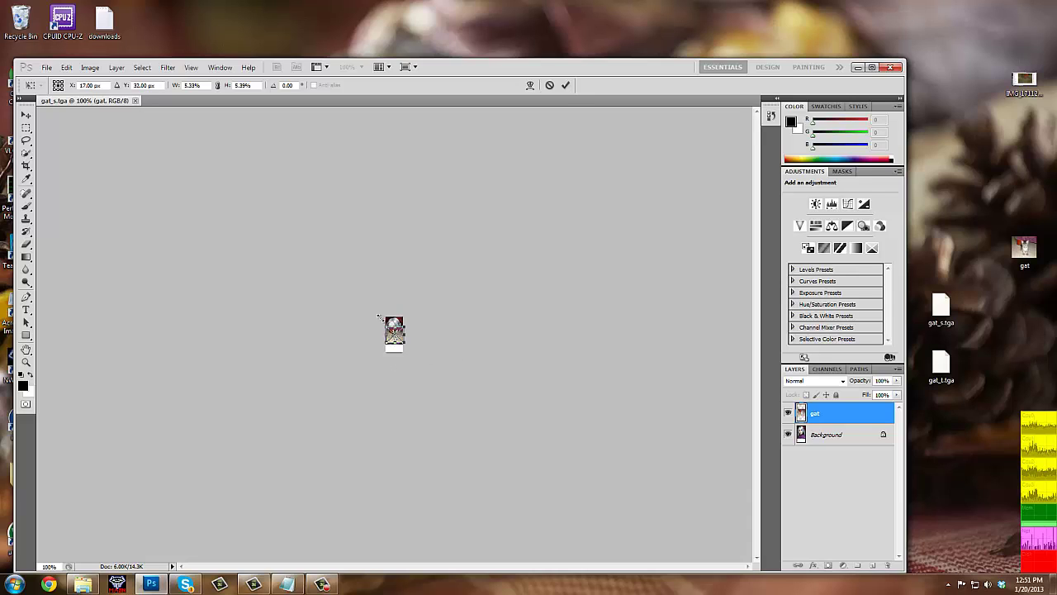
{"action": "left_click_drag", "start_coordinate": [378, 316], "coordinate": [356, 291]}
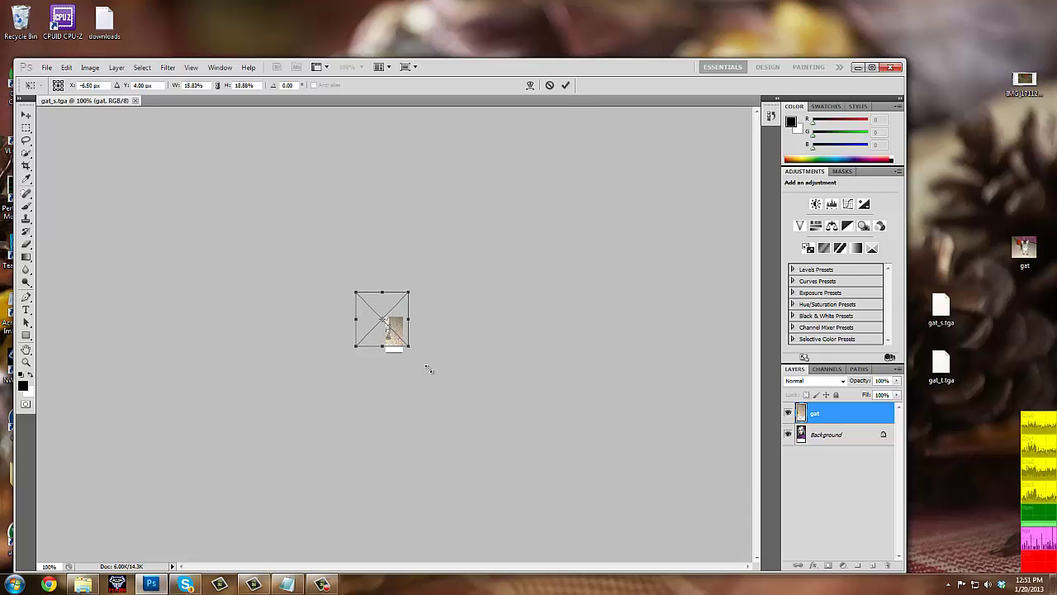
{"action": "left_click_drag", "start_coordinate": [428, 369], "coordinate": [430, 388]}
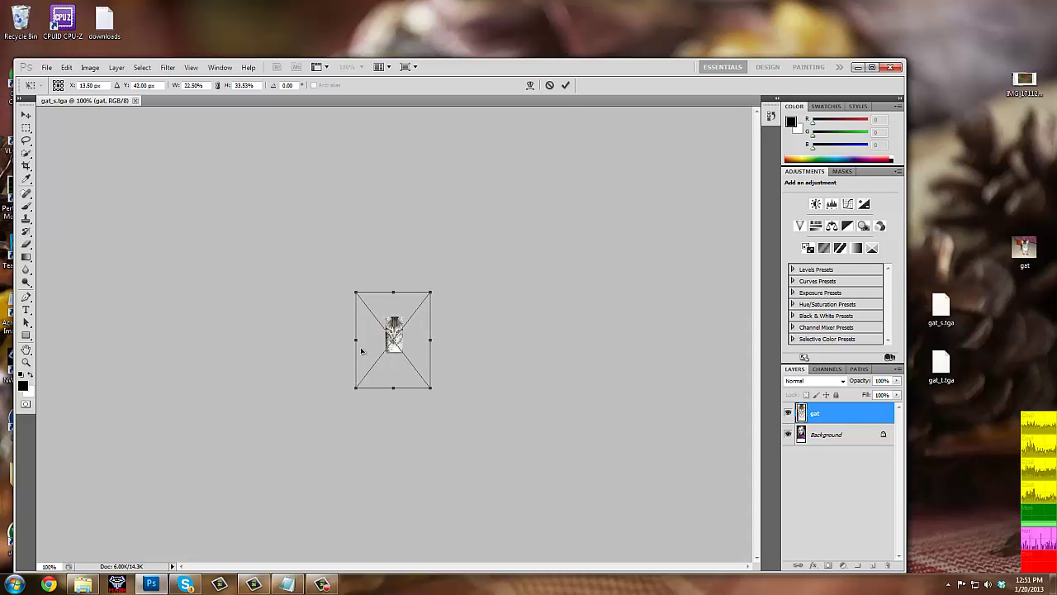
{"action": "left_click_drag", "start_coordinate": [356, 343], "coordinate": [354, 347]}
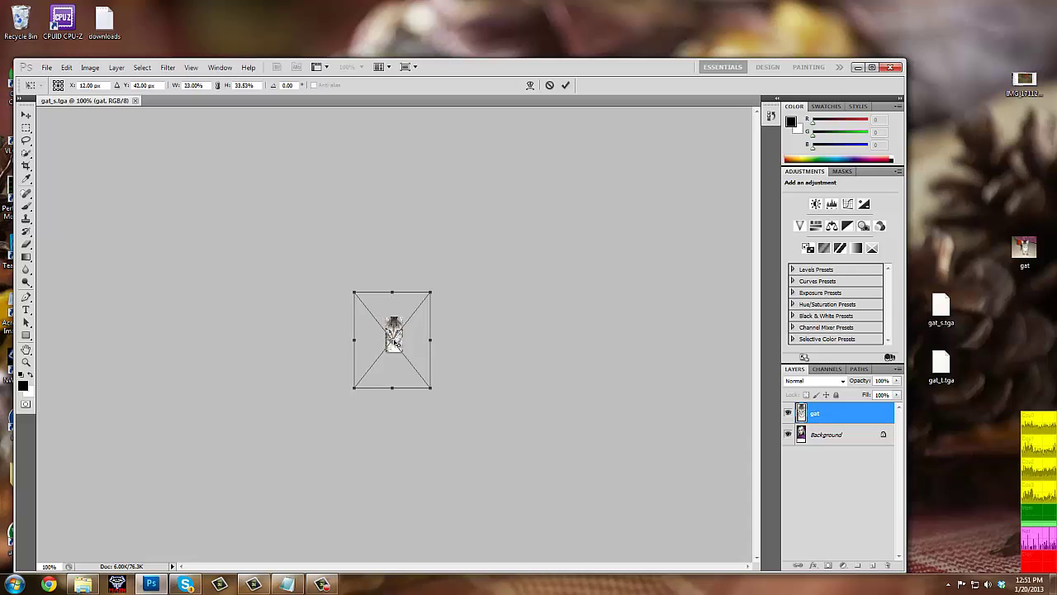
{"action": "key", "text": "Return"}
{"action": "key", "text": "c"}
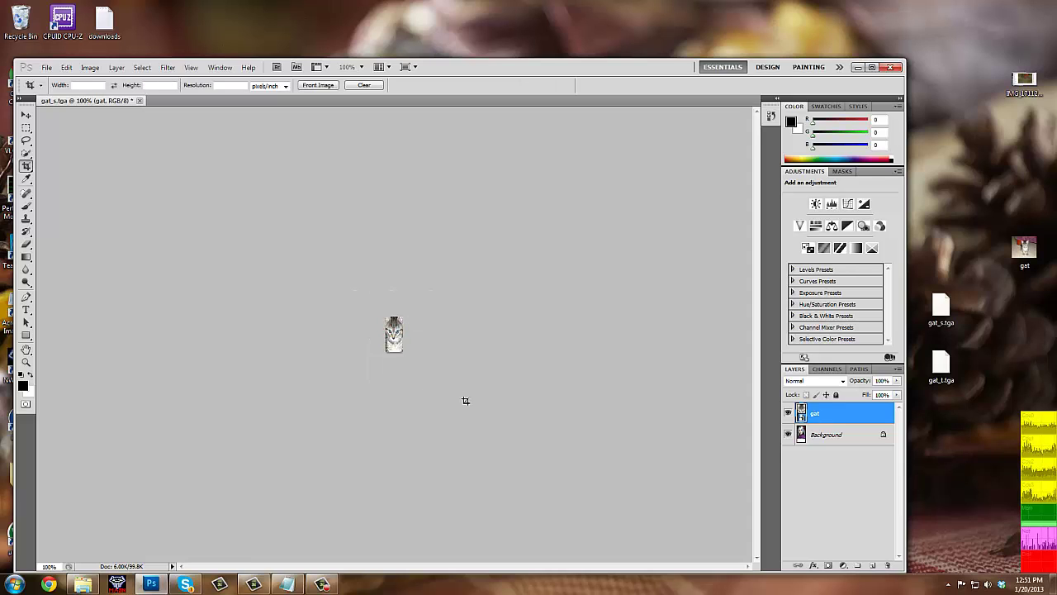
{"action": "left_click", "coordinate": [47, 68]}
{"action": "left_click", "coordinate": [66, 236]}
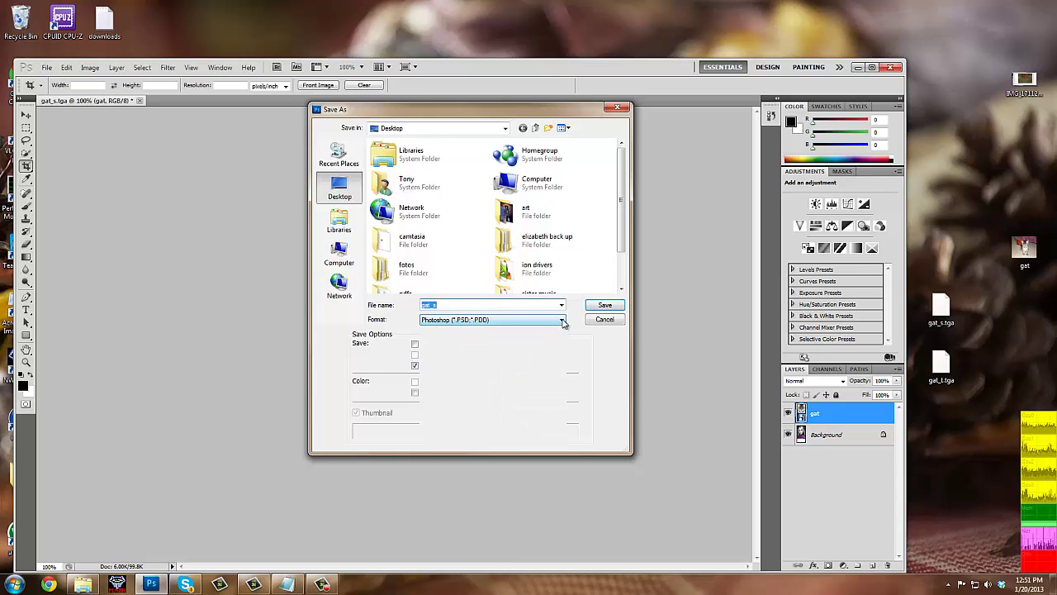
{"action": "left_click", "coordinate": [562, 322]}
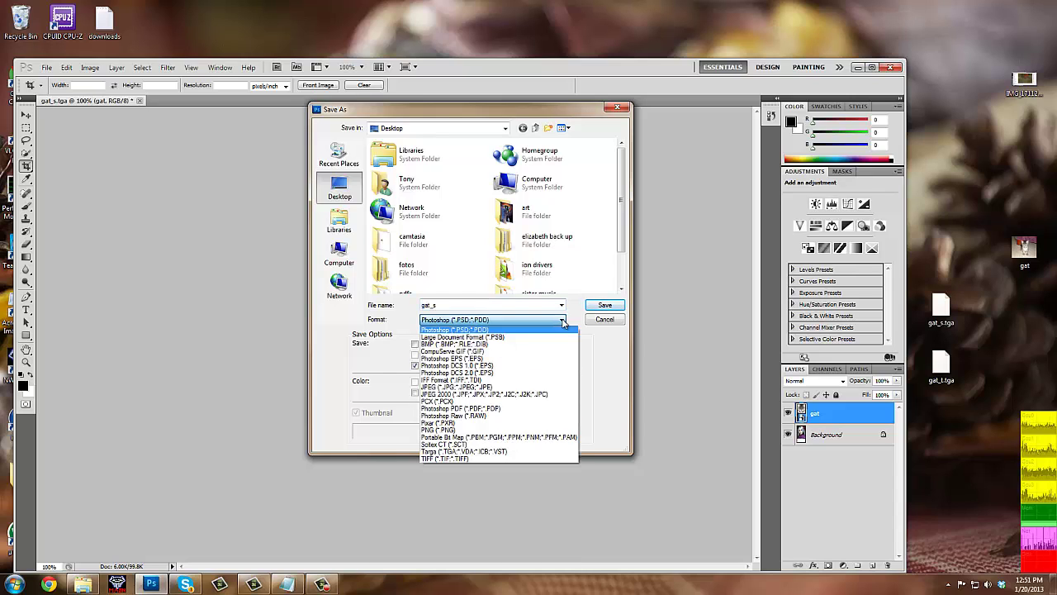
{"action": "left_click", "coordinate": [506, 456]}
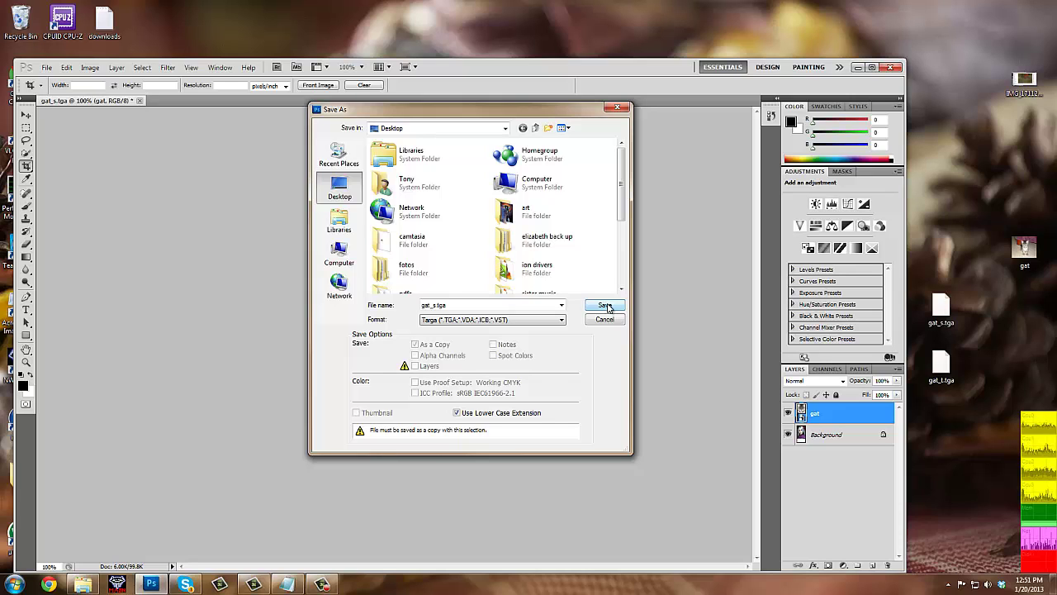
{"action": "left_click", "coordinate": [607, 307]}
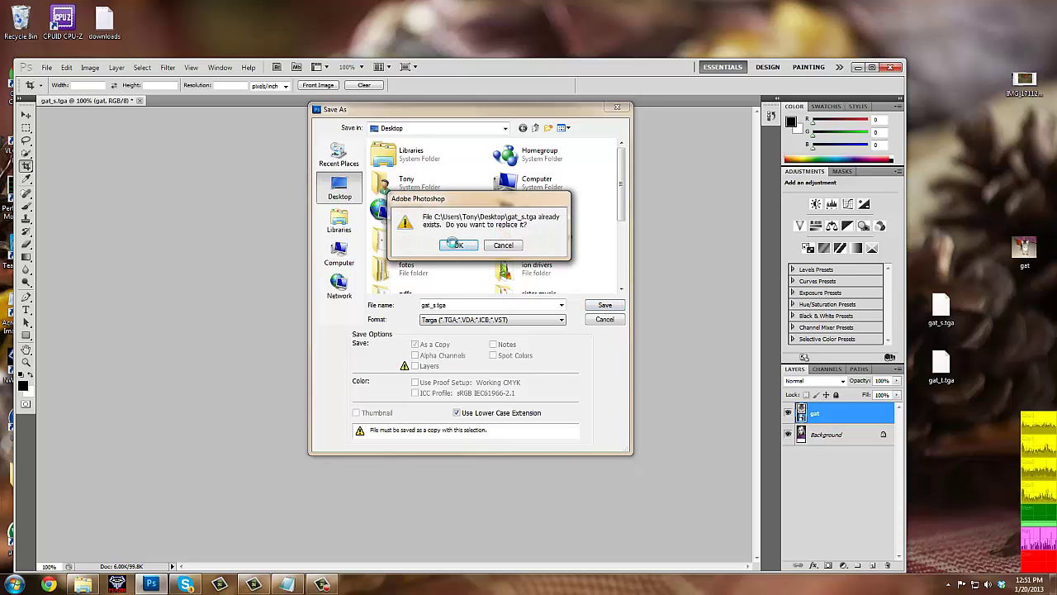
{"action": "left_click", "coordinate": [454, 246]}
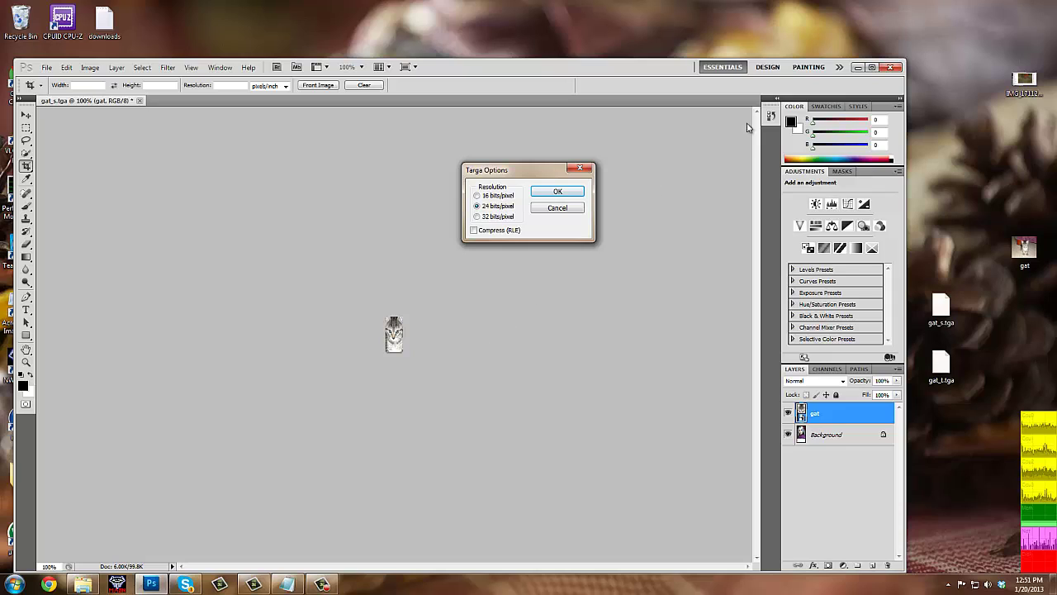
{"action": "left_click", "coordinate": [578, 170]}
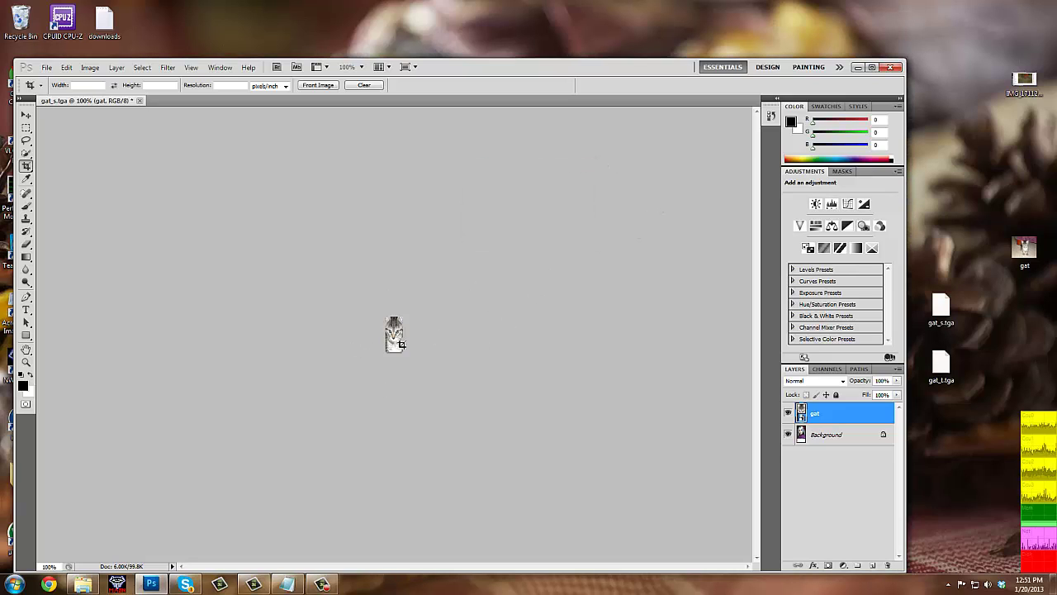
Save the small portrait in Targa format at 24 bits/pixel, replacing the existing gat_s.tga on the Desktop
{"action": "left_click", "coordinate": [47, 67]}
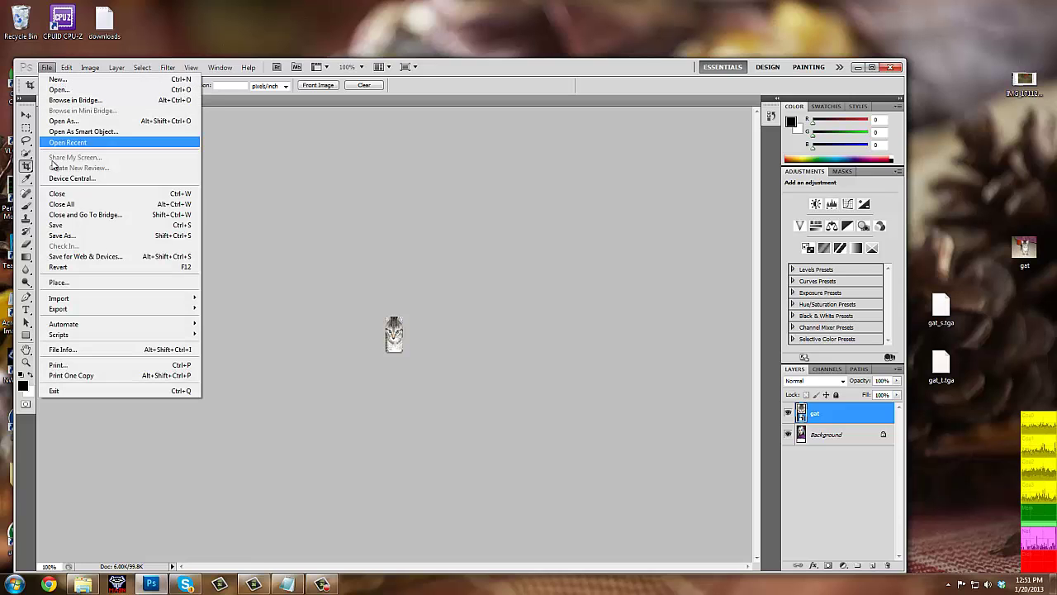
{"action": "left_click", "coordinate": [60, 225]}
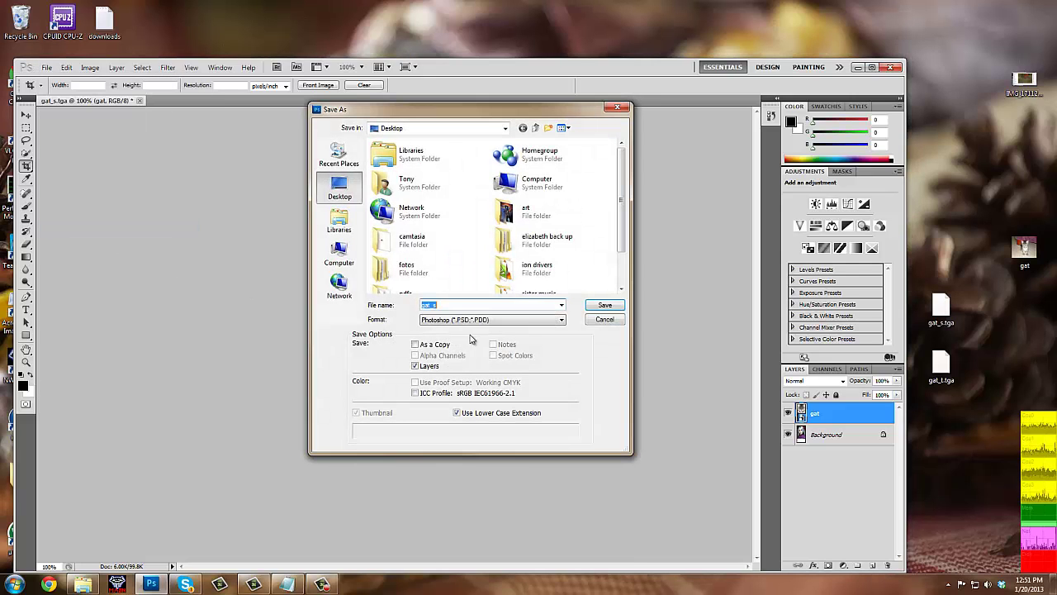
{"action": "left_click", "coordinate": [562, 321]}
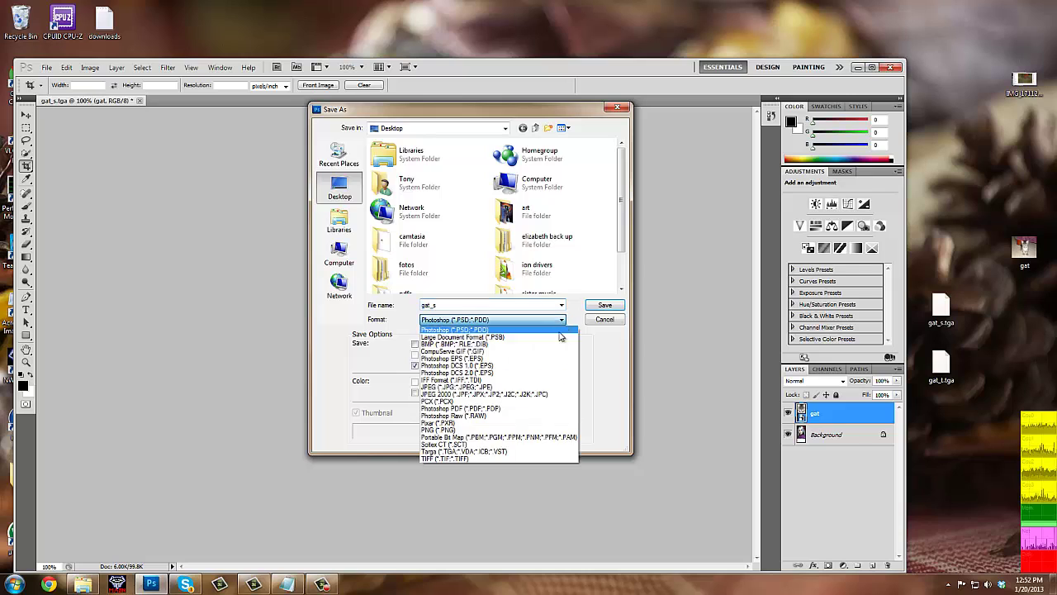
{"action": "left_click", "coordinate": [498, 452]}
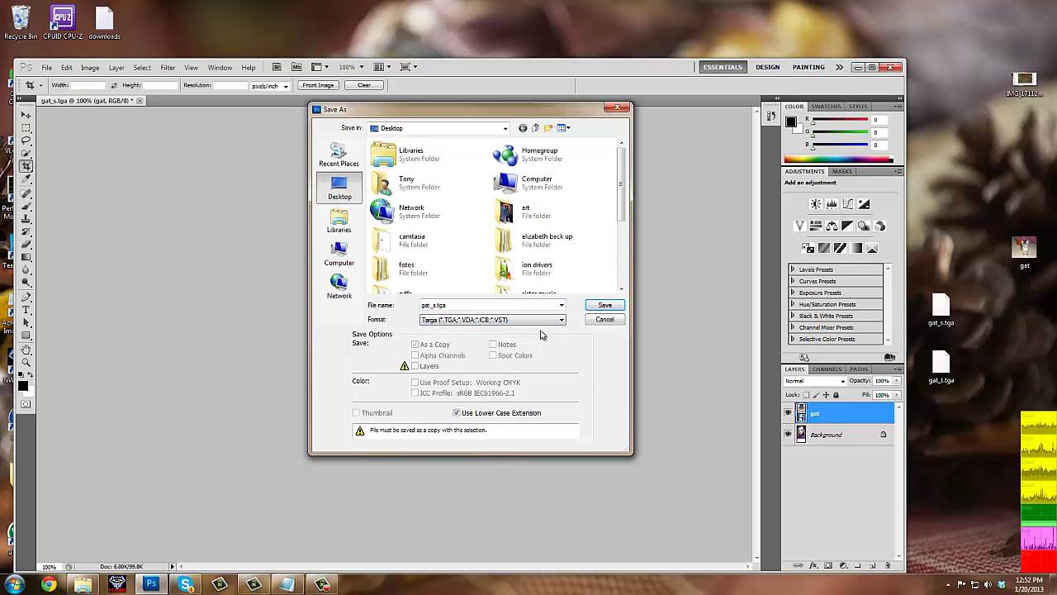
{"action": "left_click", "coordinate": [602, 307]}
{"action": "left_click", "coordinate": [462, 246]}
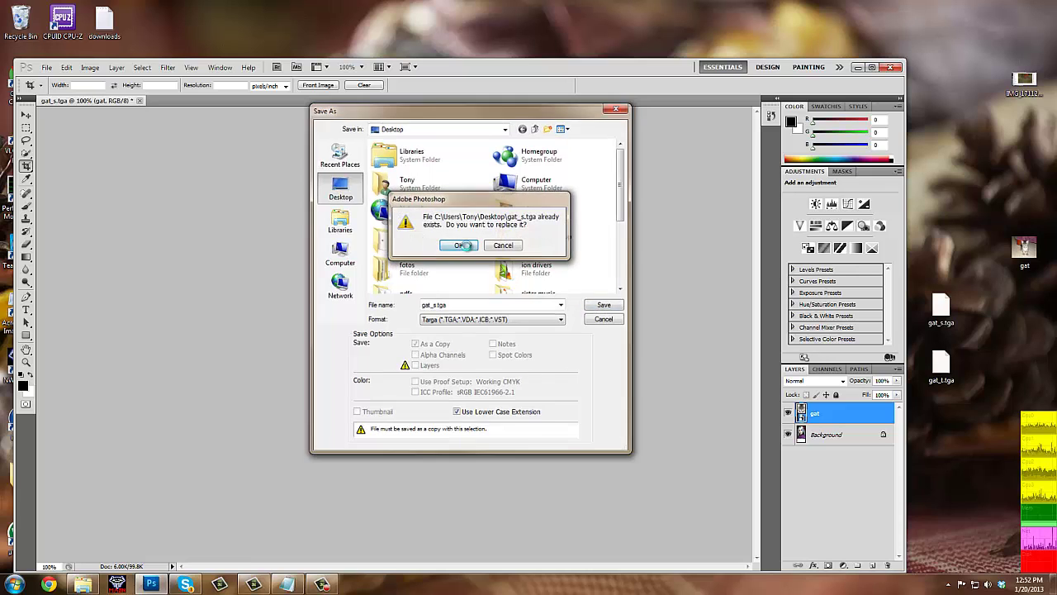
{"action": "left_click", "coordinate": [543, 194]}
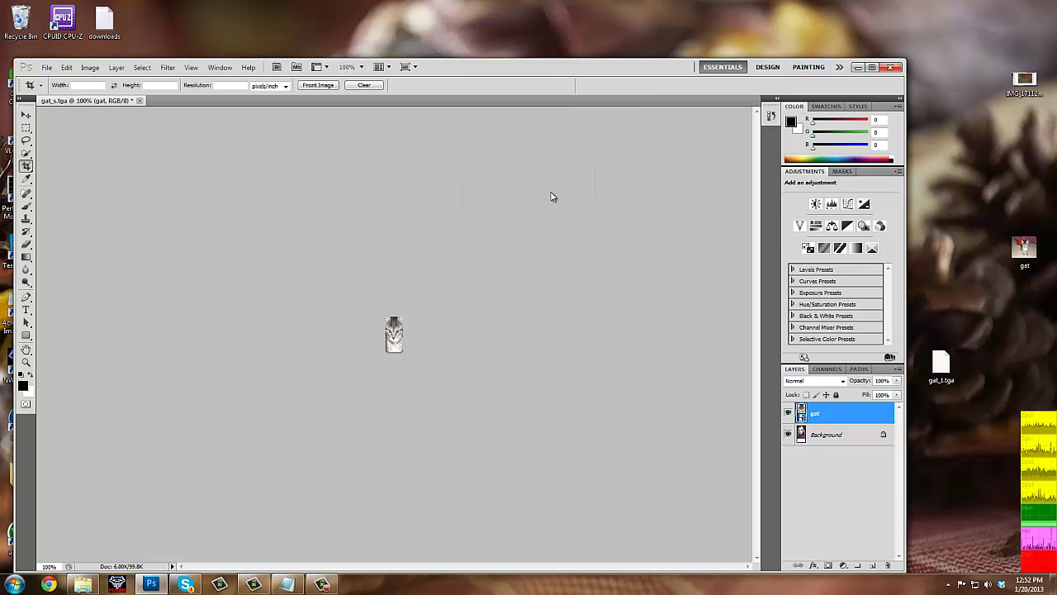
Close gat_s.tga without saving changes again, and open gat_t.tga from the desktop
{"action": "left_click", "coordinate": [140, 101]}
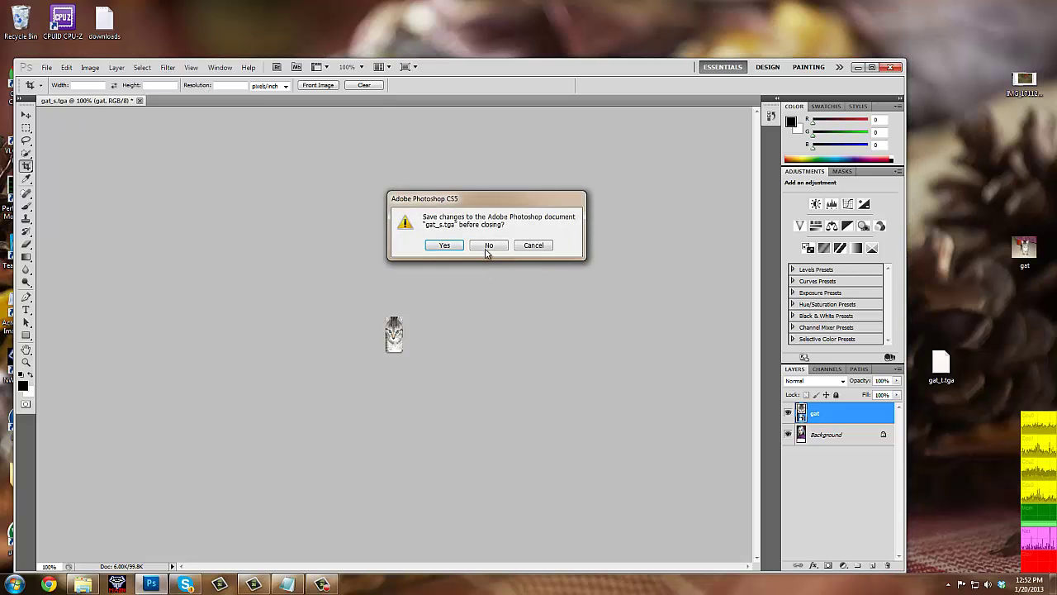
{"action": "left_click", "coordinate": [485, 250]}
{"action": "left_click_drag", "start_coordinate": [941, 366], "coordinate": [390, 354]}
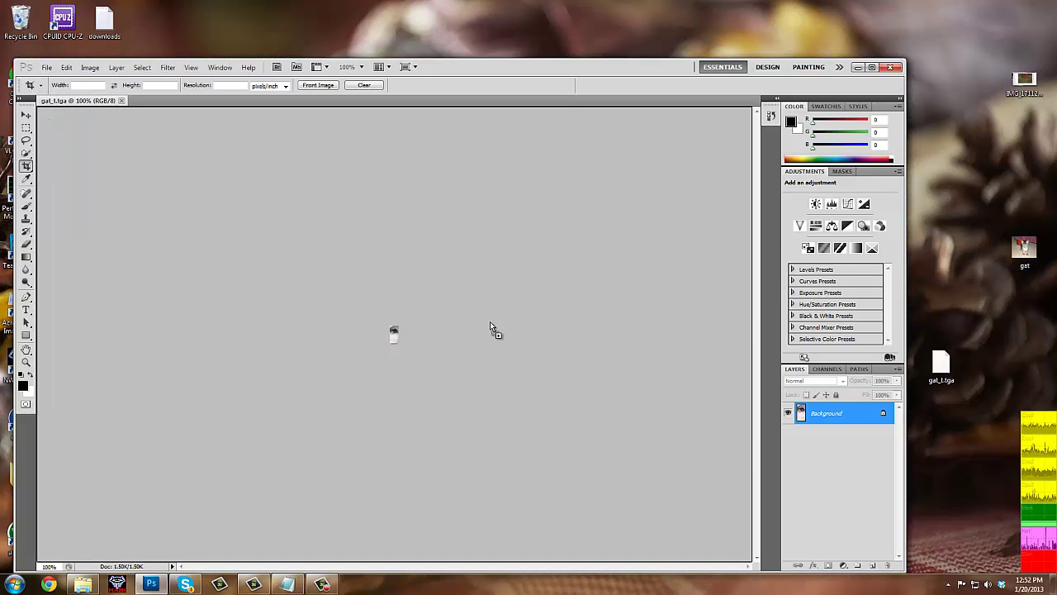
{"action": "left_click_drag", "start_coordinate": [490, 327], "coordinate": [494, 331]}
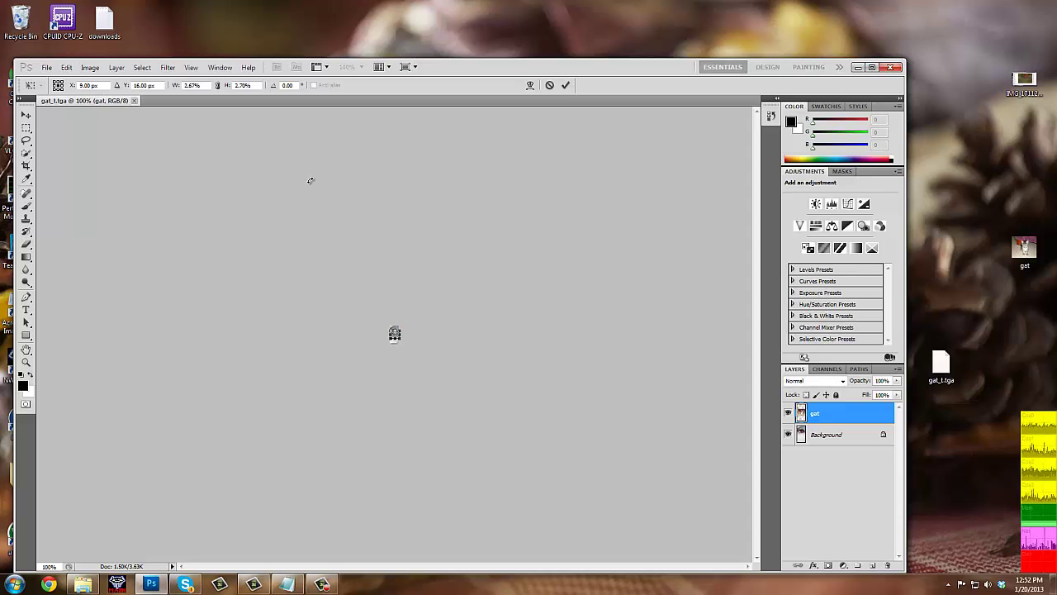
{"action": "left_click", "coordinate": [26, 363]}
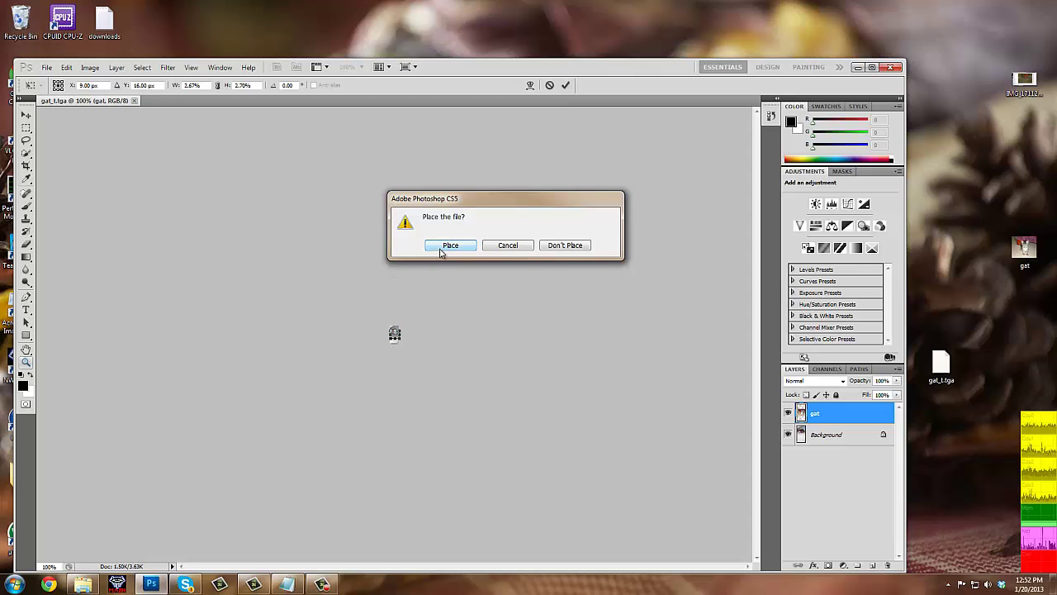
{"action": "left_click", "coordinate": [516, 245]}
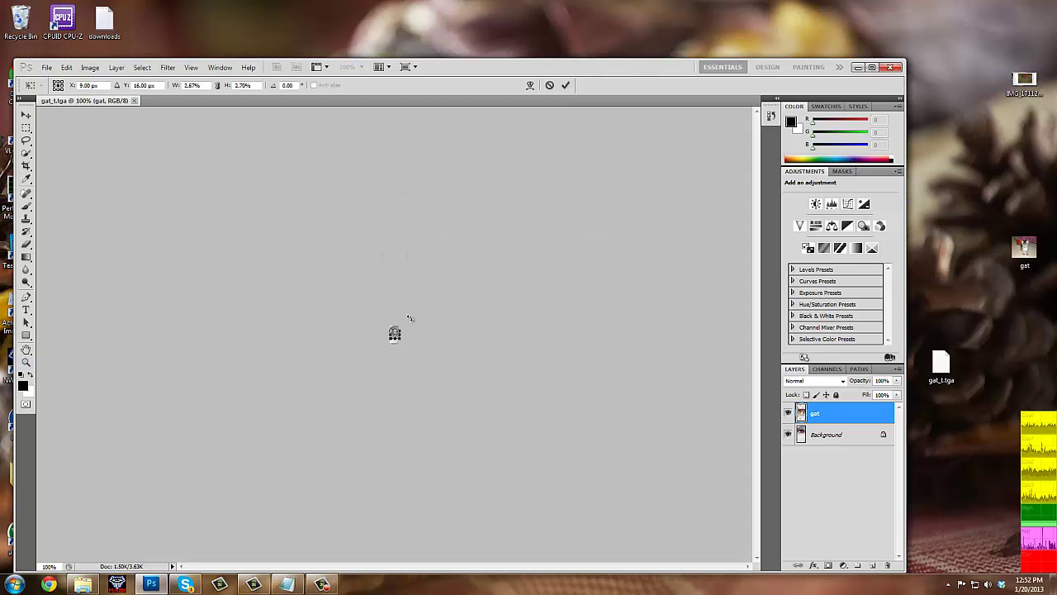
{"action": "key", "text": "Escape"}
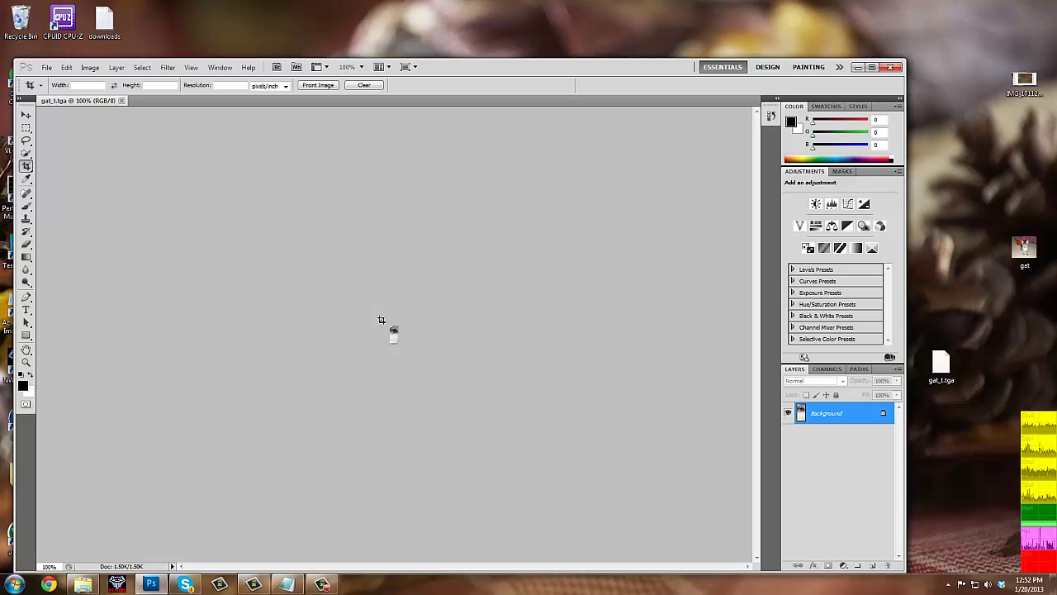
Place the gat kitten picture in gat_t.tga and stretch it to about 6.5% width and 7.8% height, covering the whole canvas
{"action": "left_click", "coordinate": [26, 362]}
{"action": "mouse_move", "coordinate": [435, 383]}
{"action": "left_mouse_down"}
{"action": "mouse_move", "coordinate": [482, 422]}
{"action": "mouse_move", "coordinate": [404, 363]}
{"action": "mouse_move", "coordinate": [426, 379]}
{"action": "left_mouse_up"}
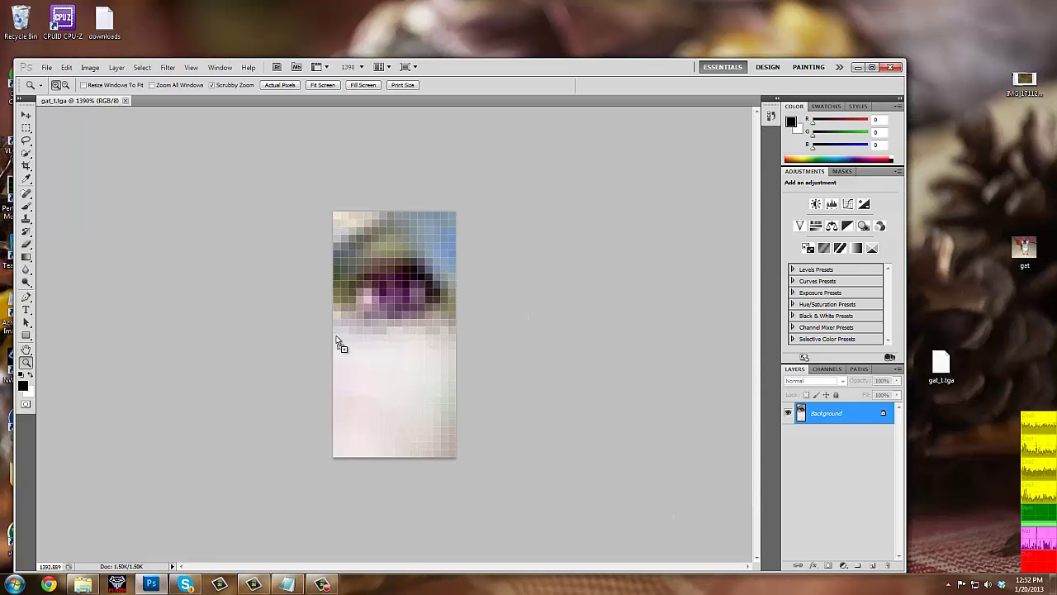
{"action": "left_click_drag", "start_coordinate": [337, 341], "coordinate": [337, 342]}
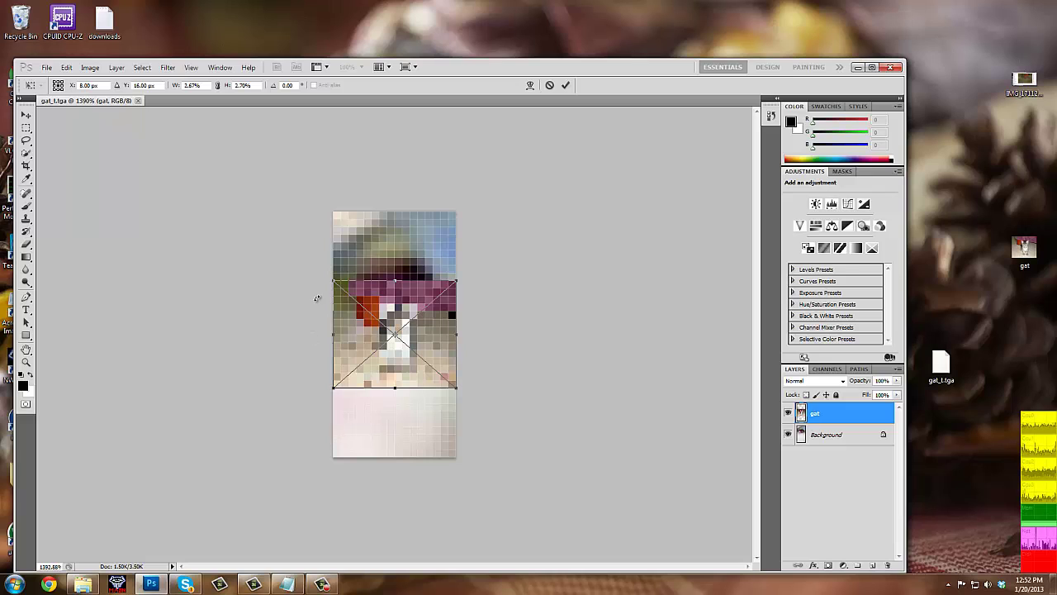
{"action": "left_click_drag", "start_coordinate": [331, 280], "coordinate": [239, 186]}
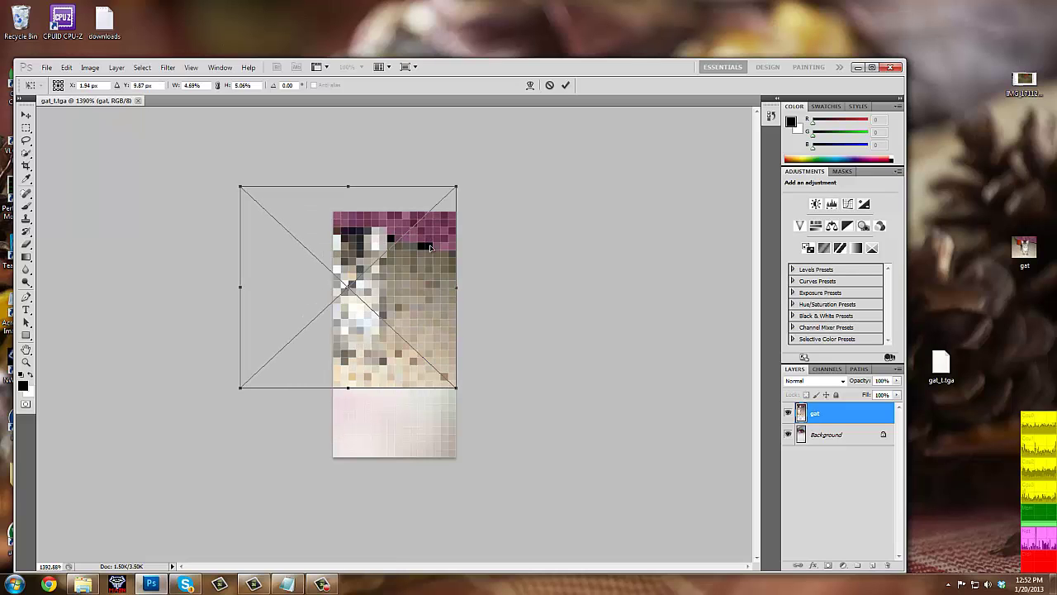
{"action": "left_click_drag", "start_coordinate": [454, 287], "coordinate": [540, 287]}
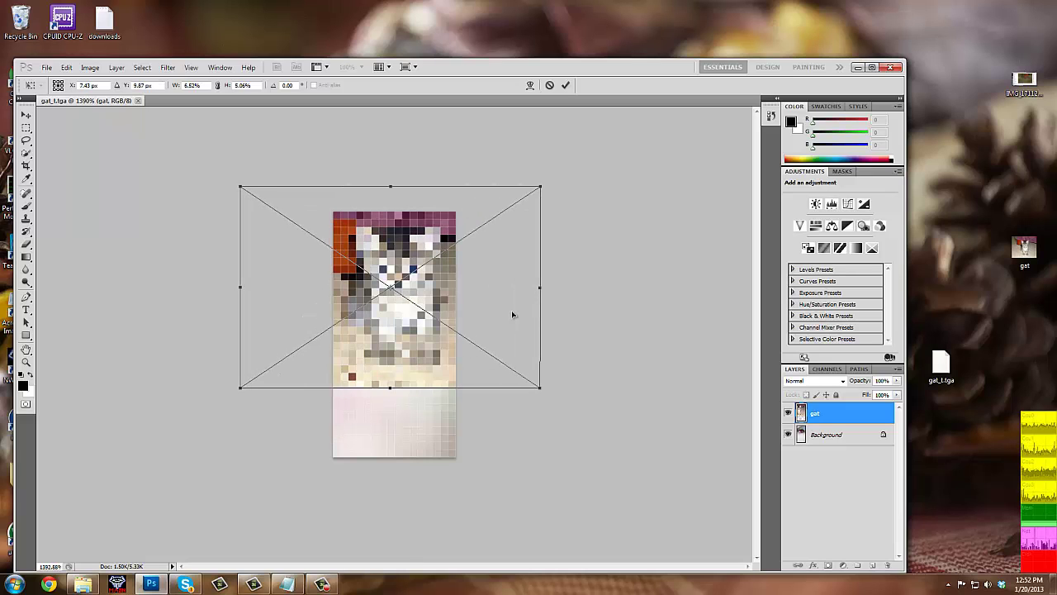
{"action": "left_click_drag", "start_coordinate": [390, 387], "coordinate": [390, 496]}
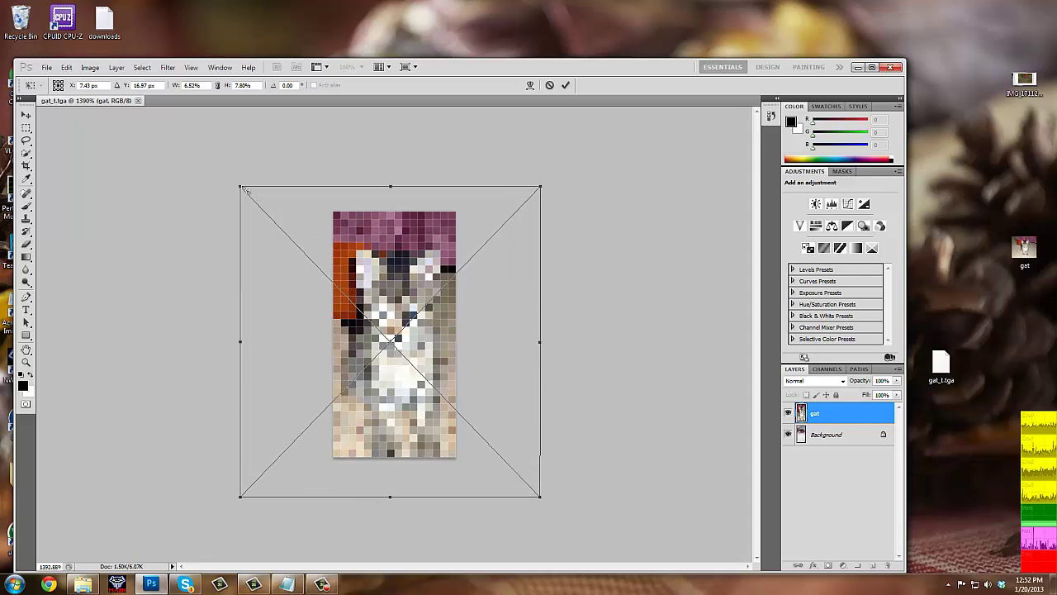
Enlarge the placed kitten to about 12.4% width and 11.1% height, center its face in the portrait, and commit the placement
{"action": "left_click_drag", "start_coordinate": [239, 185], "coordinate": [180, 133]}
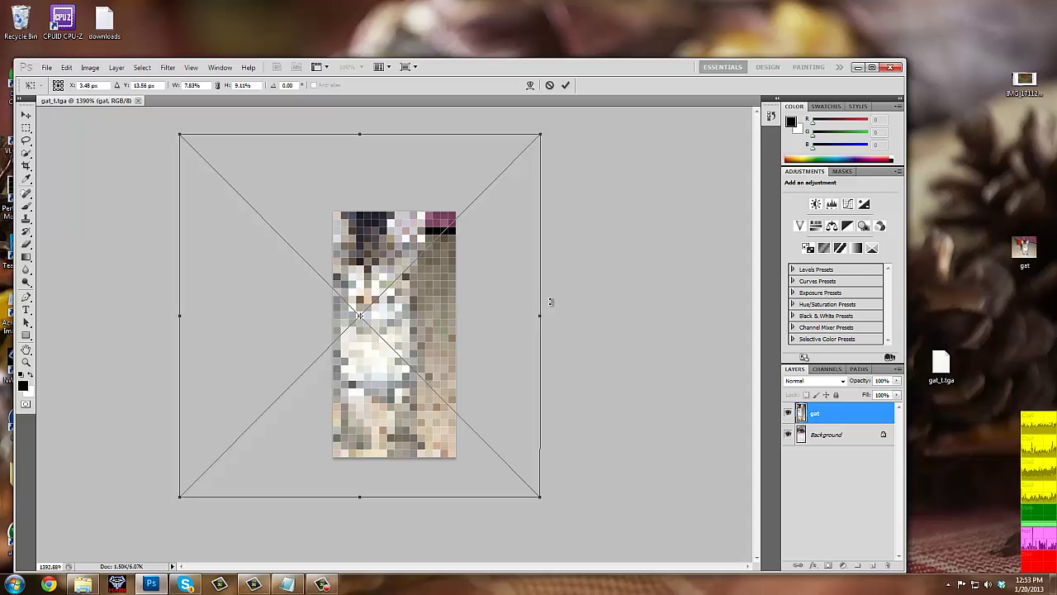
{"action": "left_click_drag", "start_coordinate": [555, 315], "coordinate": [580, 313]}
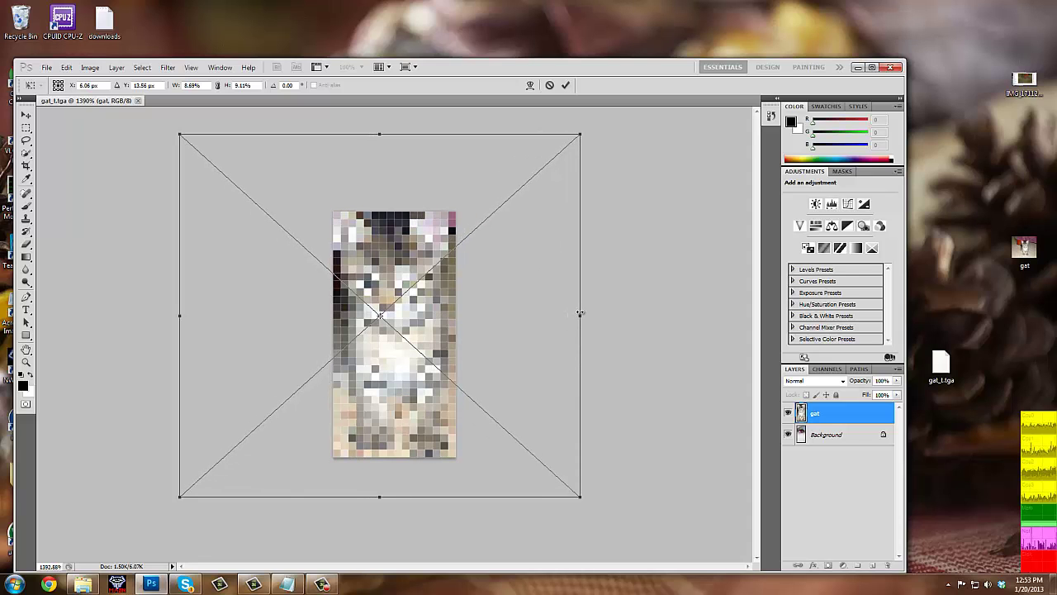
{"action": "left_click_drag", "start_coordinate": [581, 134], "coordinate": [675, 93]}
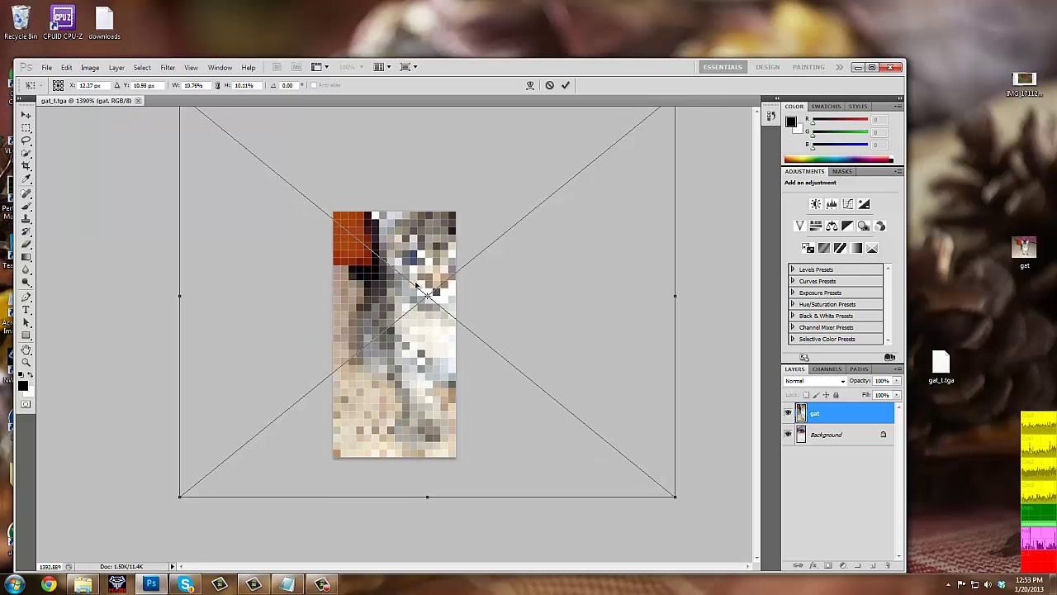
{"action": "left_click_drag", "start_coordinate": [412, 293], "coordinate": [375, 333]}
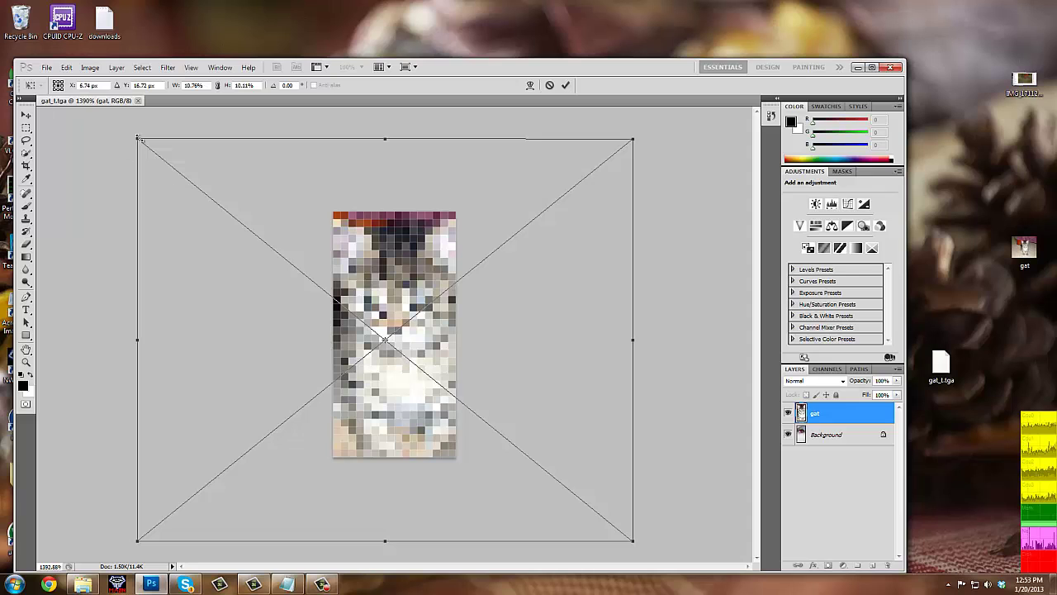
{"action": "left_click_drag", "start_coordinate": [139, 140], "coordinate": [95, 99]}
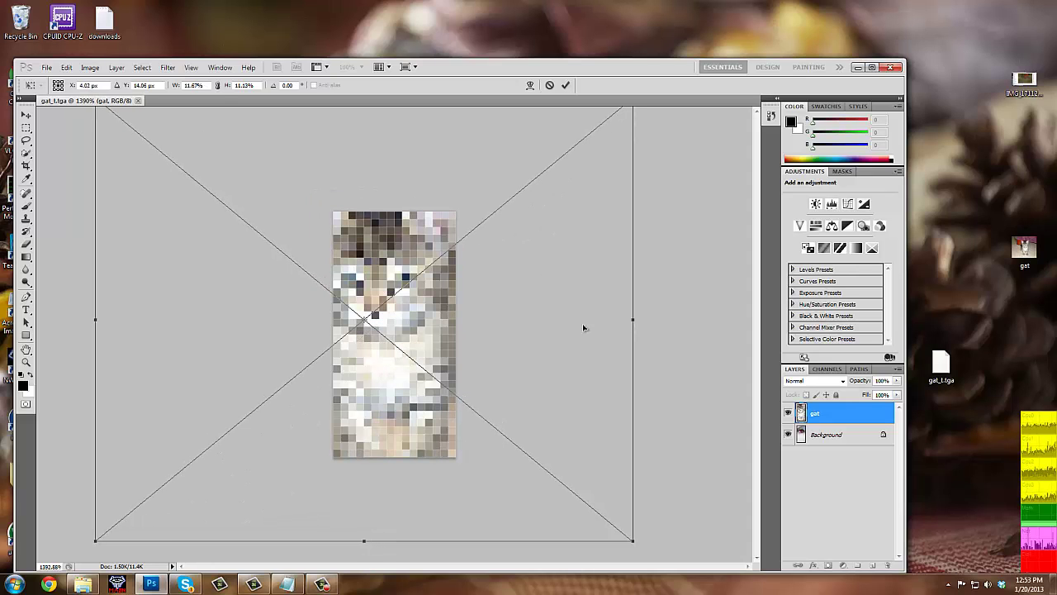
{"action": "left_click_drag", "start_coordinate": [633, 320], "coordinate": [666, 320]}
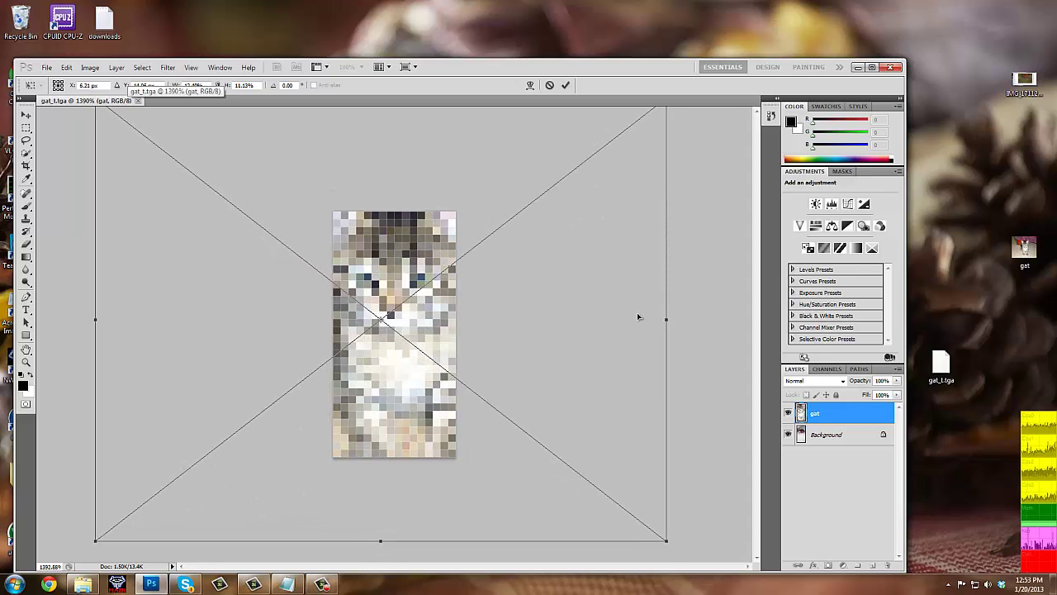
{"action": "left_click_drag", "start_coordinate": [388, 308], "coordinate": [387, 327]}
{"action": "left_click_drag", "start_coordinate": [390, 333], "coordinate": [390, 327]}
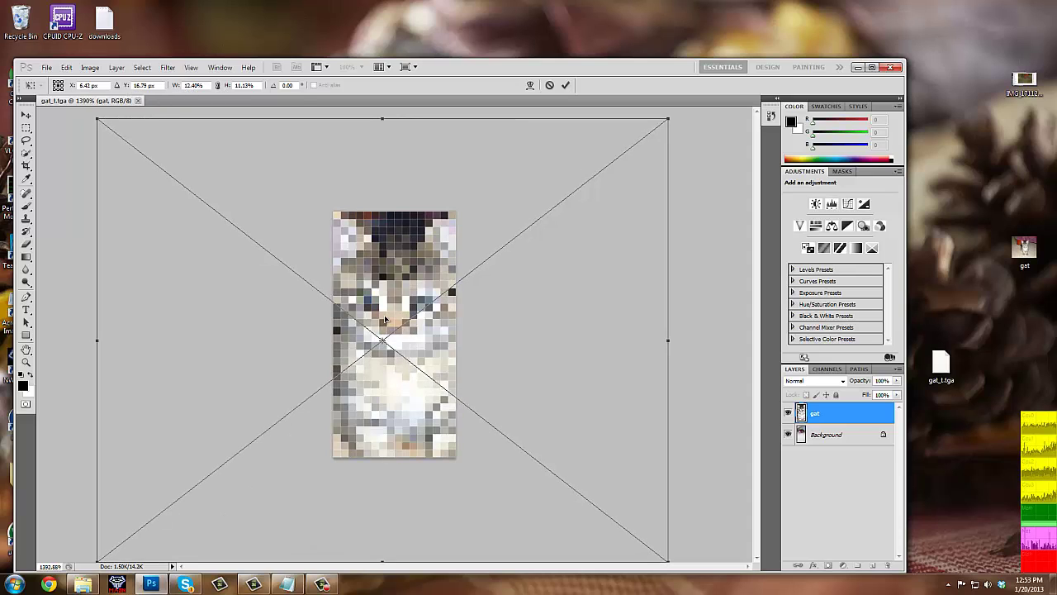
{"action": "key", "text": "Return"}
{"action": "key", "text": "z"}
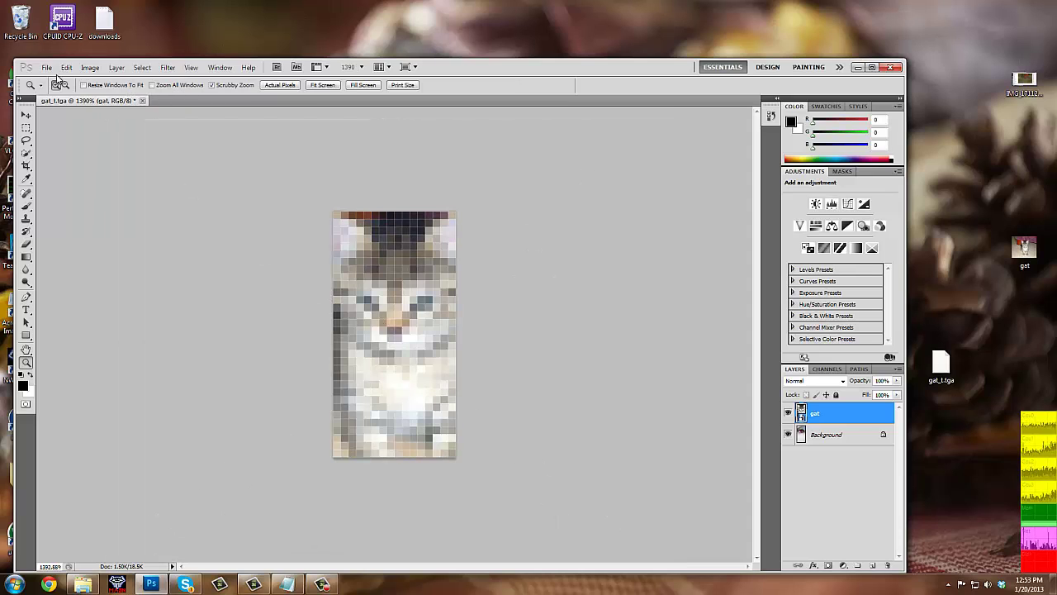
Save the portrait in Targa format at 24 bits/pixel over gat_t.tga, and quit Photoshop without saving changes again
{"action": "left_click", "coordinate": [47, 67]}
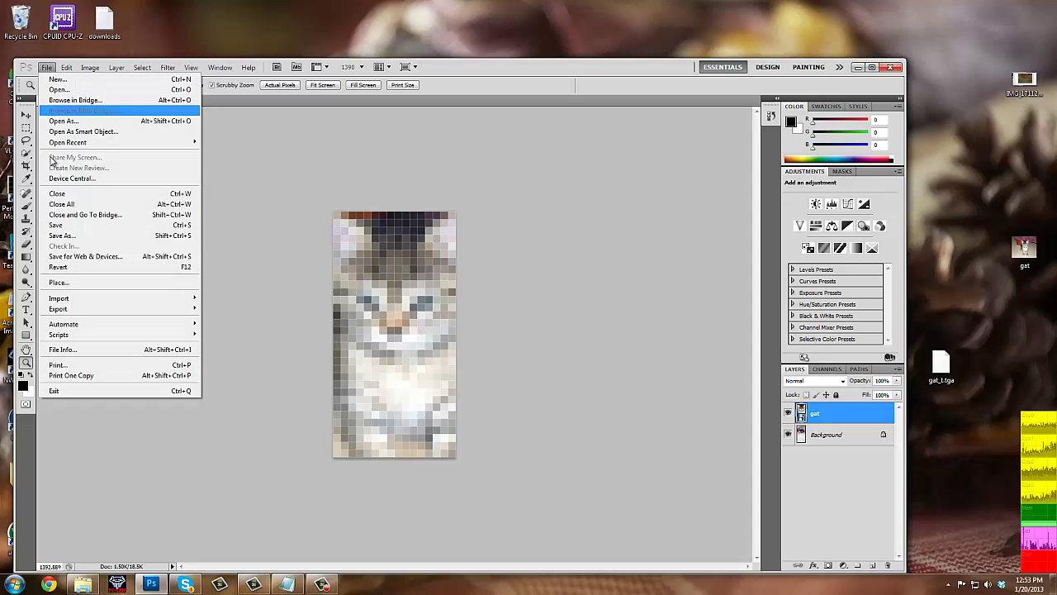
{"action": "left_click", "coordinate": [60, 235]}
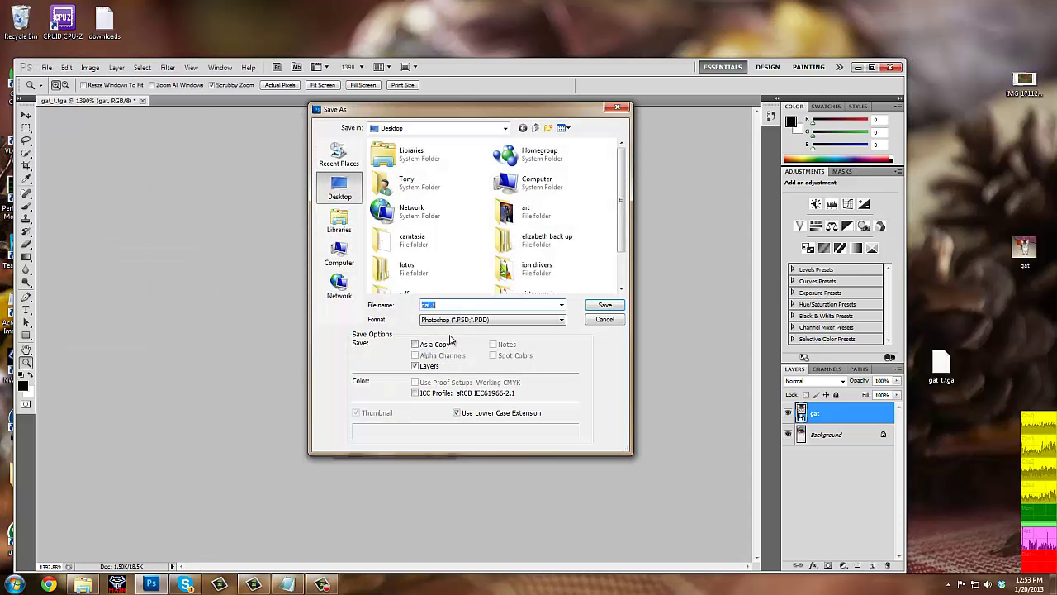
{"action": "left_click", "coordinate": [562, 319]}
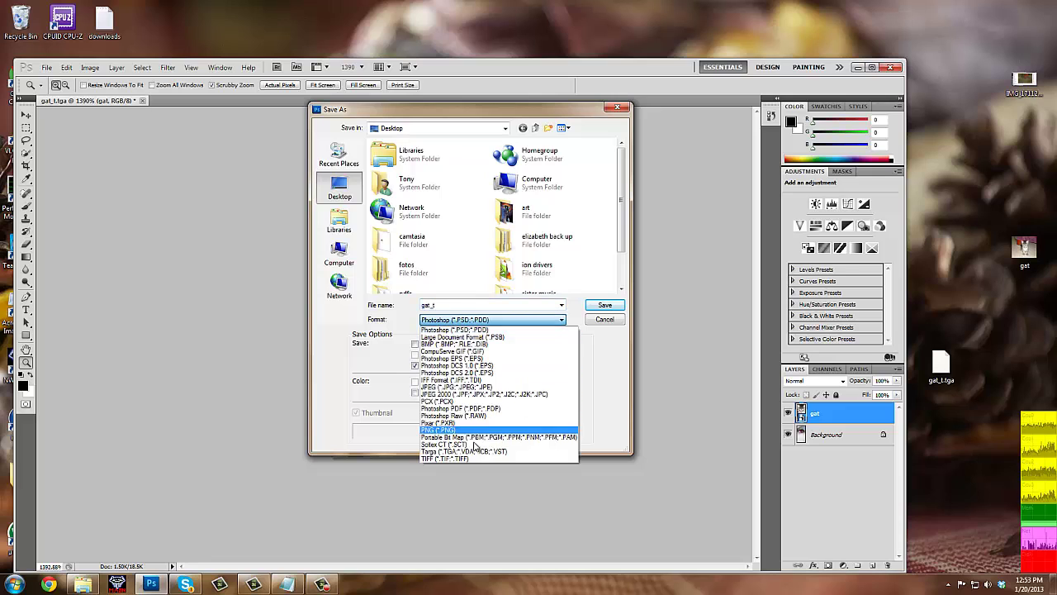
{"action": "left_click", "coordinate": [469, 448]}
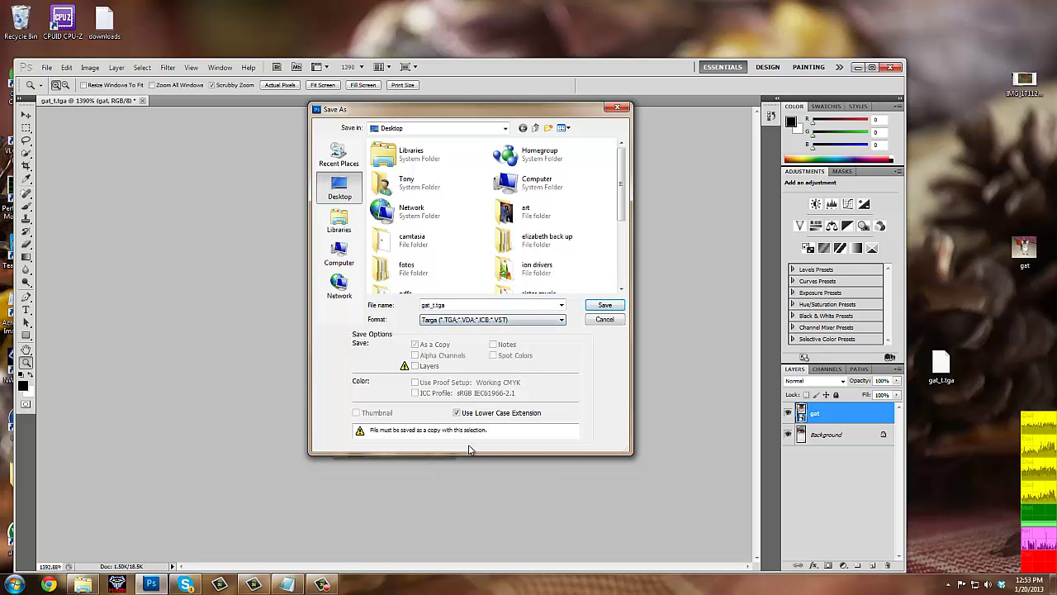
{"action": "left_click", "coordinate": [604, 304]}
{"action": "left_click", "coordinate": [458, 246]}
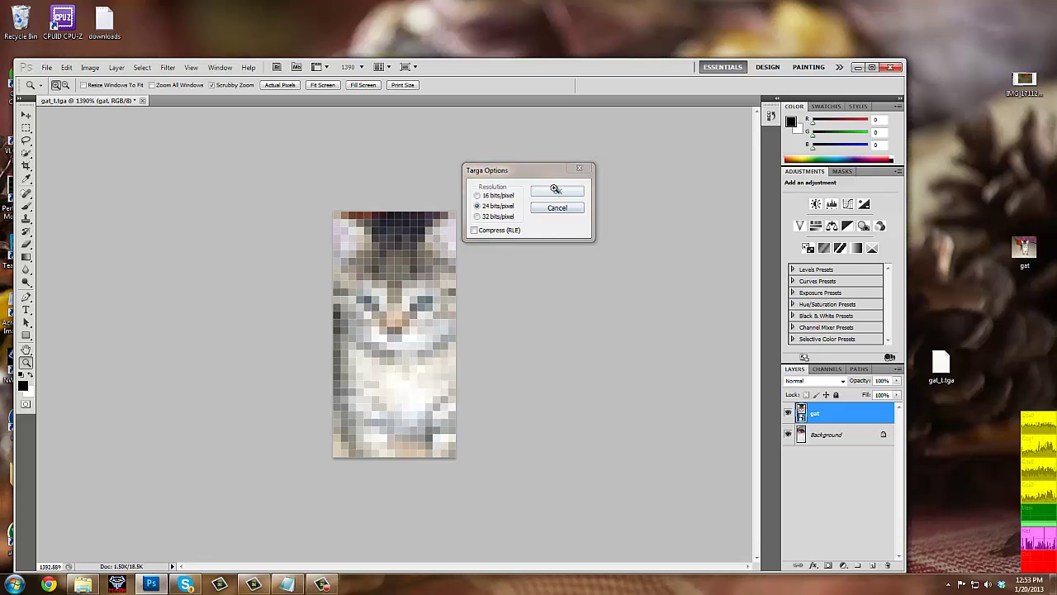
{"action": "left_click", "coordinate": [557, 190]}
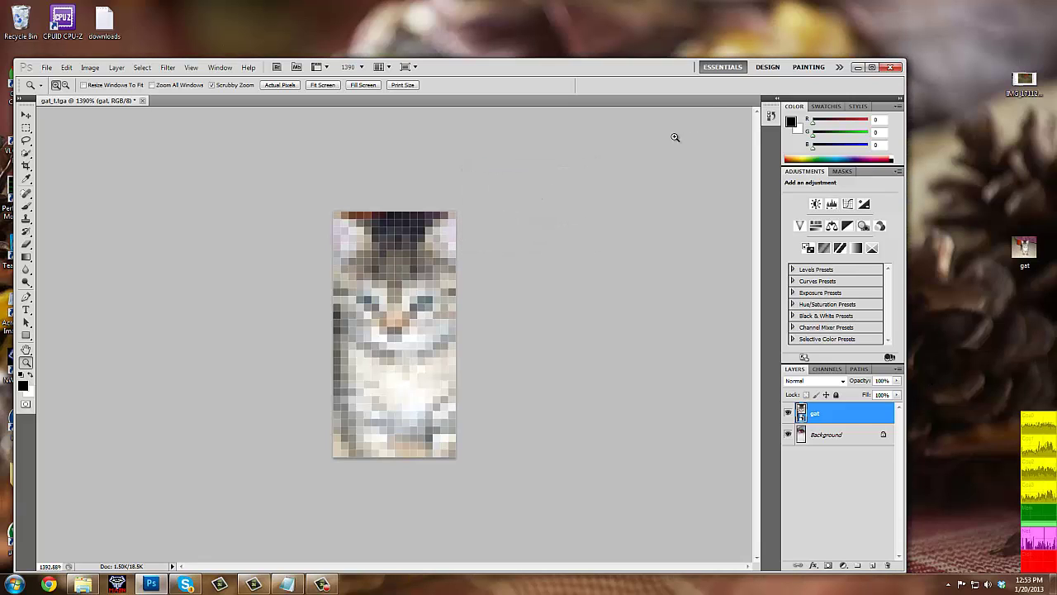
{"action": "left_click", "coordinate": [890, 68]}
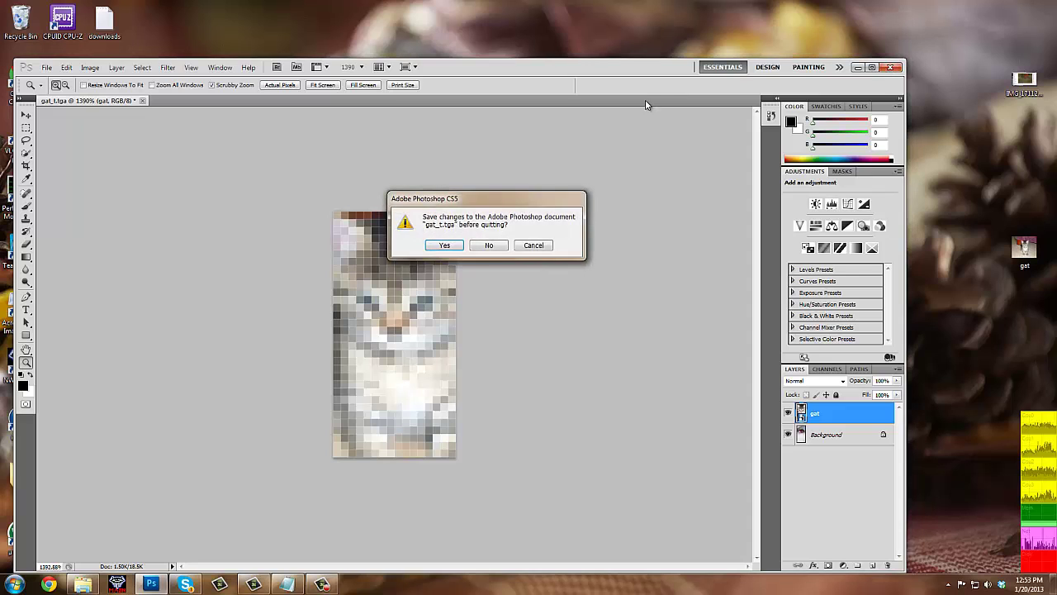
{"action": "left_click", "coordinate": [488, 245]}
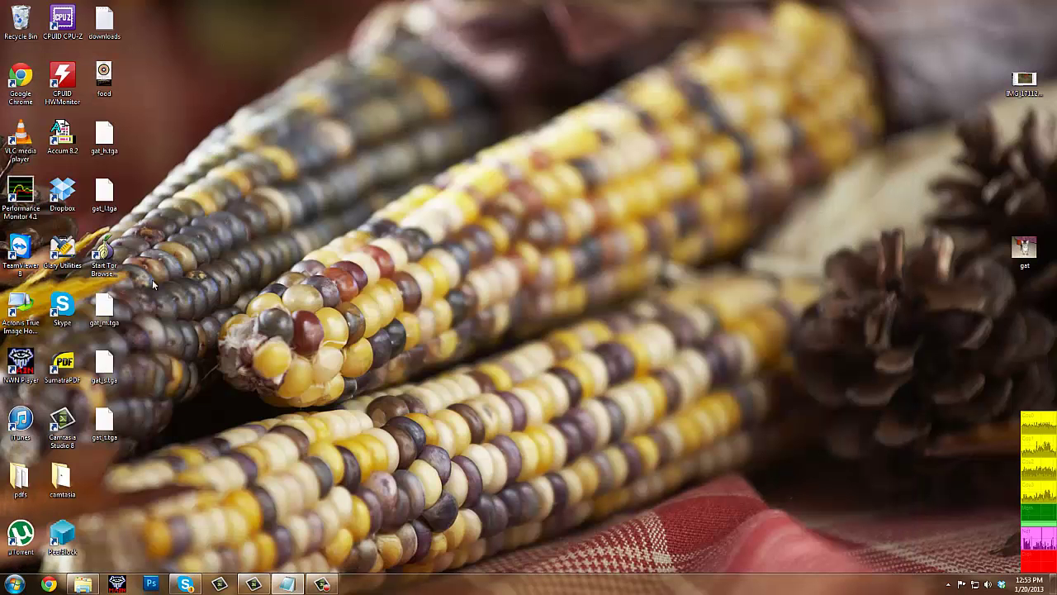
Move the five gat portrait TGA files into a separate column in the middle of the desktop, ordered h, l, m, s, t
{"action": "left_click_drag", "start_coordinate": [103, 423], "coordinate": [482, 479]}
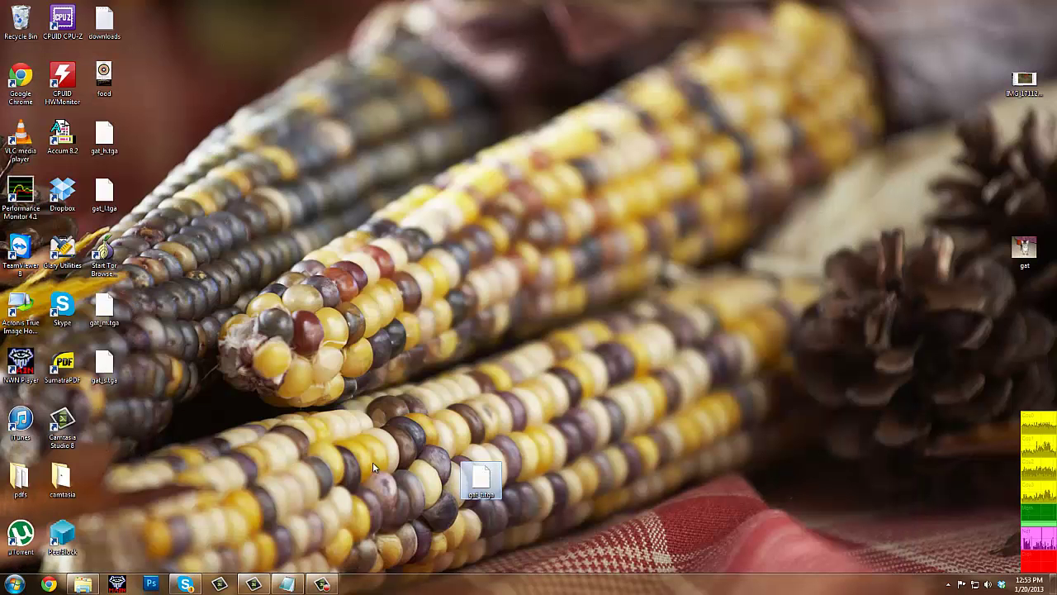
{"action": "left_click_drag", "start_coordinate": [105, 369], "coordinate": [478, 431]}
{"action": "left_click_drag", "start_coordinate": [101, 316], "coordinate": [480, 376]}
{"action": "left_click_drag", "start_coordinate": [116, 199], "coordinate": [492, 327]}
{"action": "left_click_drag", "start_coordinate": [104, 138], "coordinate": [487, 253]}
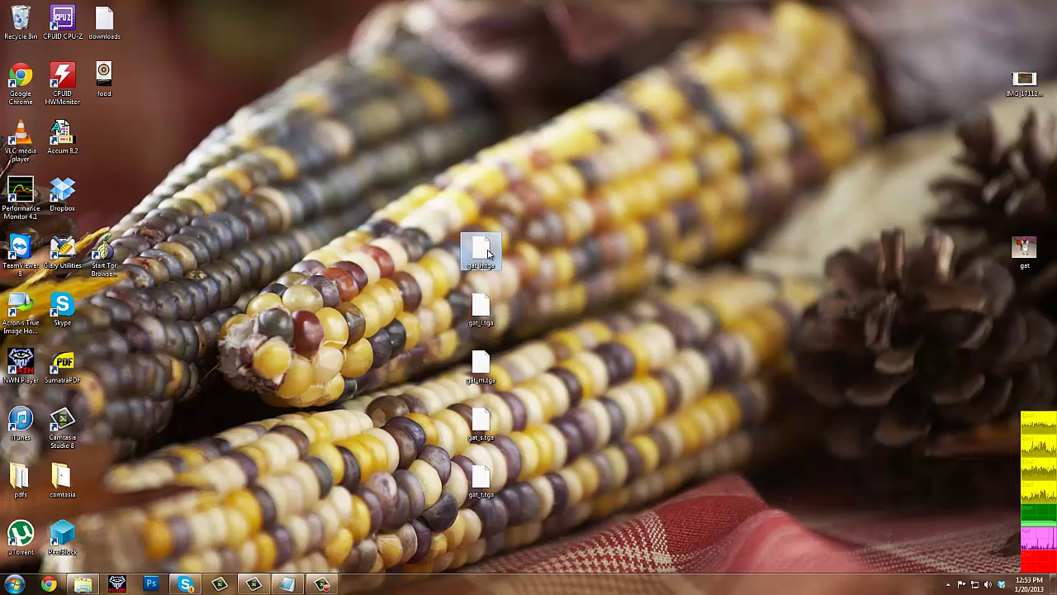